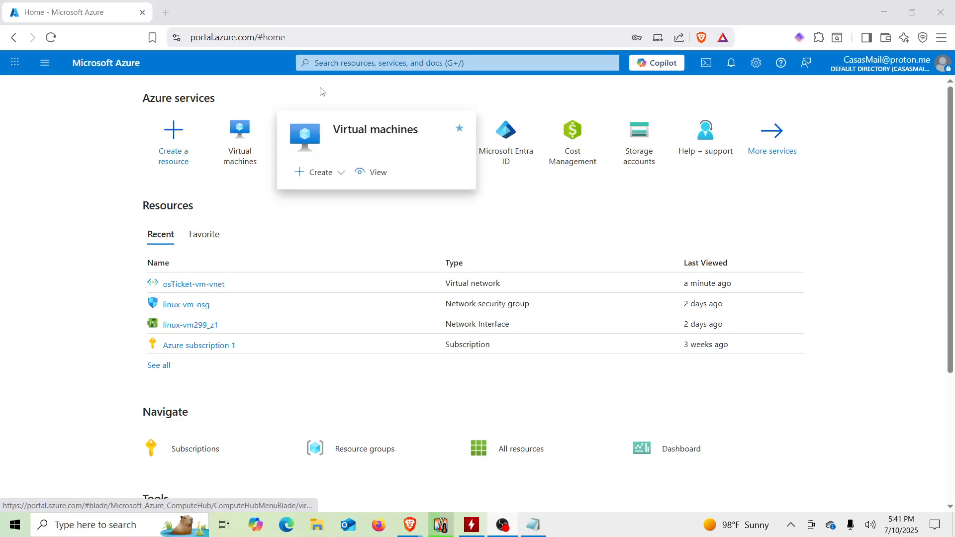
Step: Search the portal for virtual machines and open the Virtual machines service
left_click(344, 64)
type("vir")
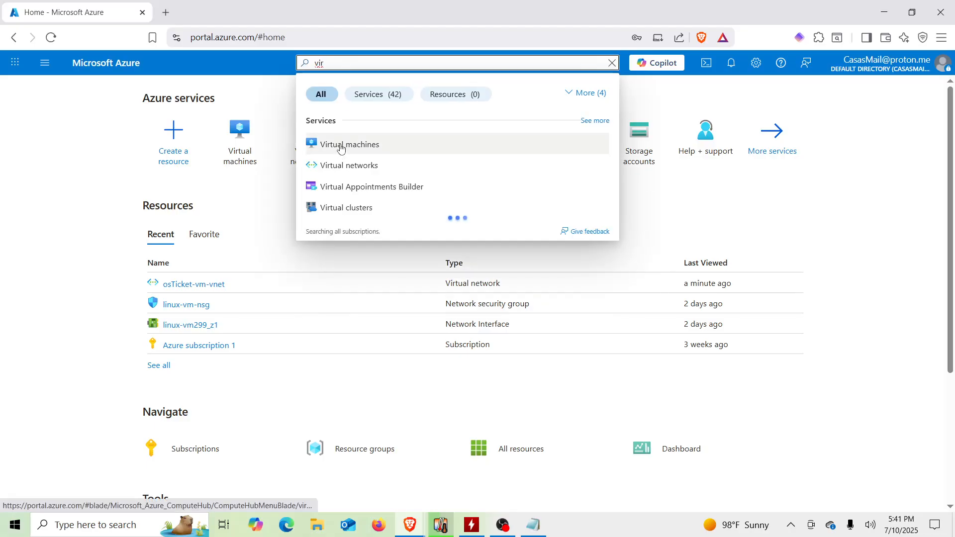
left_click(341, 145)
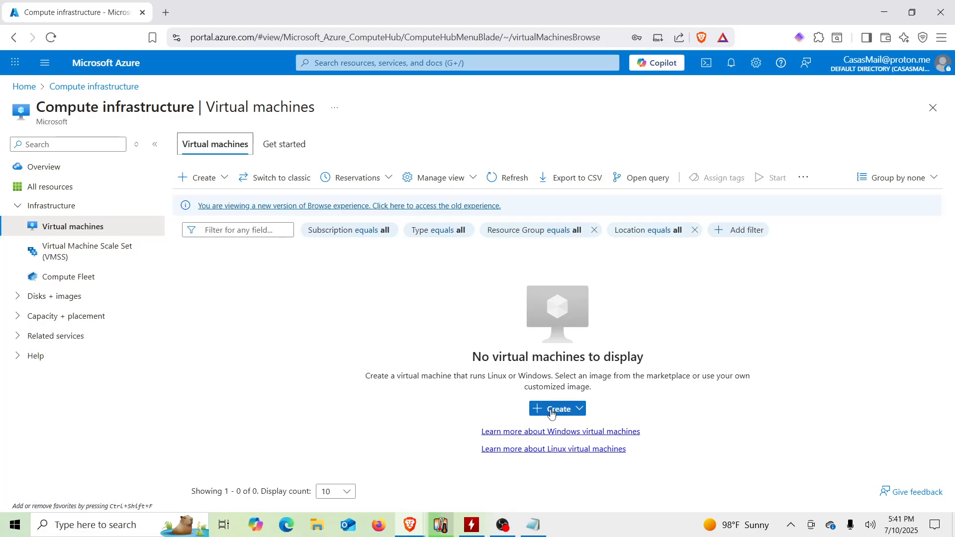
Step: Start creating a new virtual machine and create a new resource group named osTicket
left_click(552, 413)
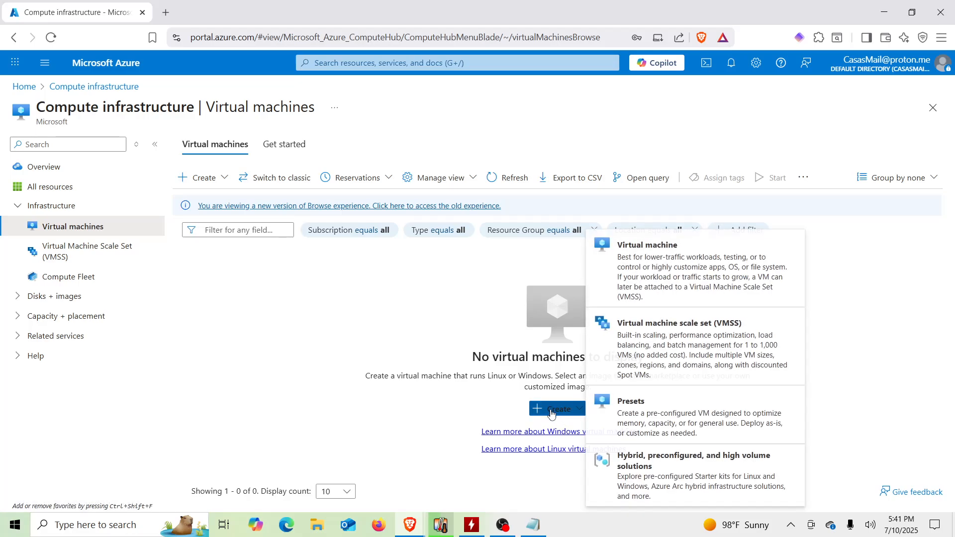
left_click(663, 278)
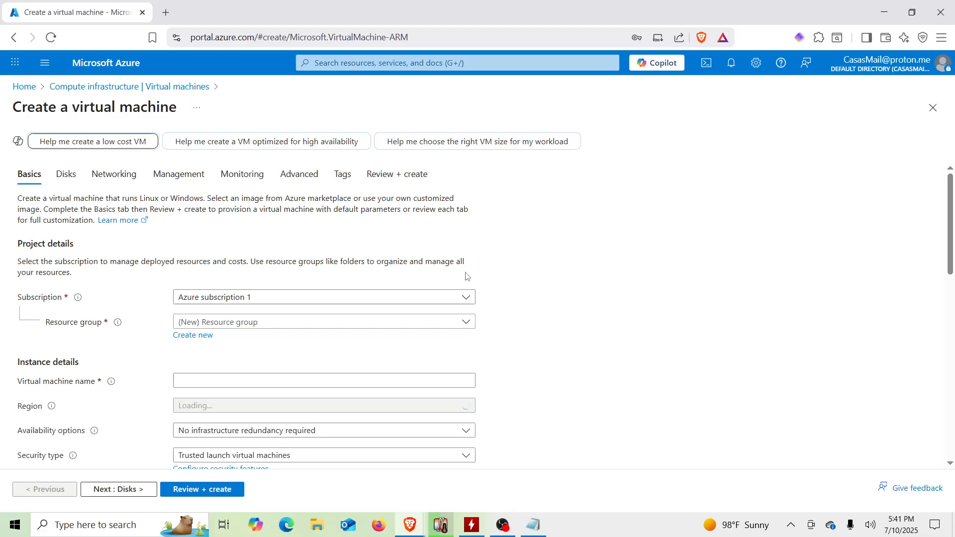
left_click(198, 342)
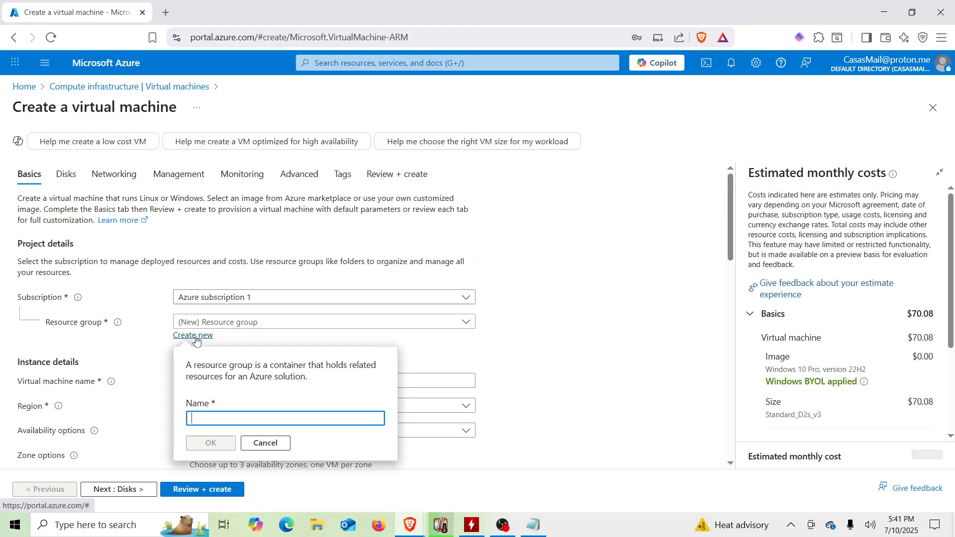
type("osTicket")
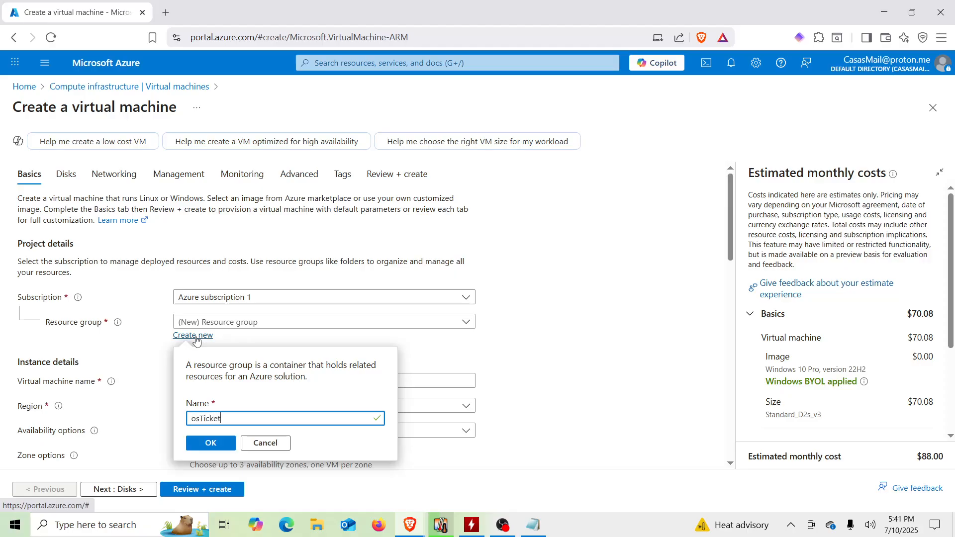
left_click(208, 442)
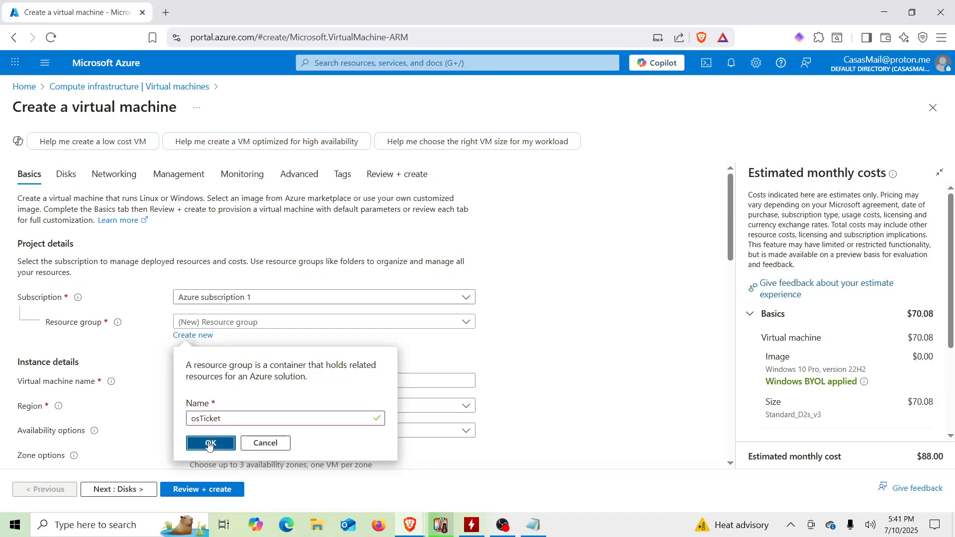
Step: Name the virtual machine osTicket-vm
scroll(203, 433, "down", 2)
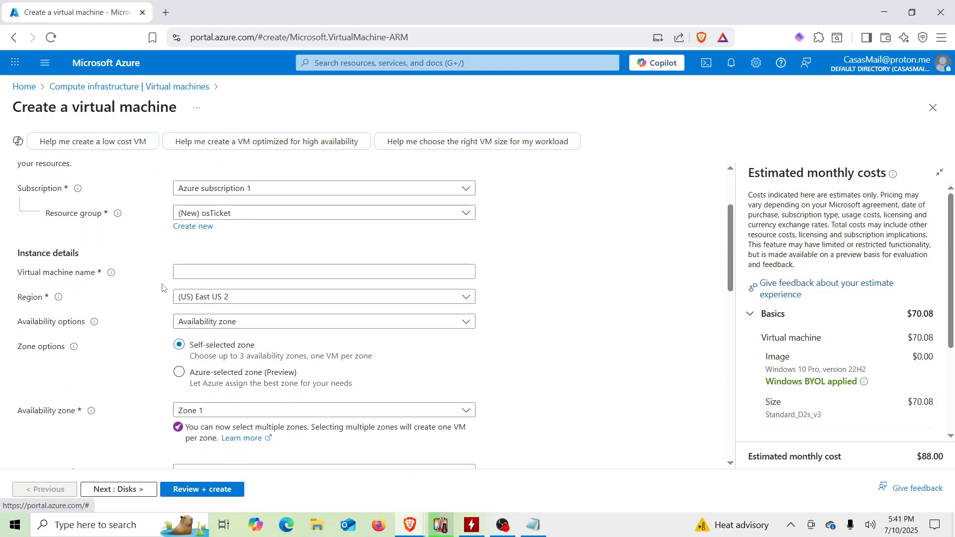
left_click(195, 276)
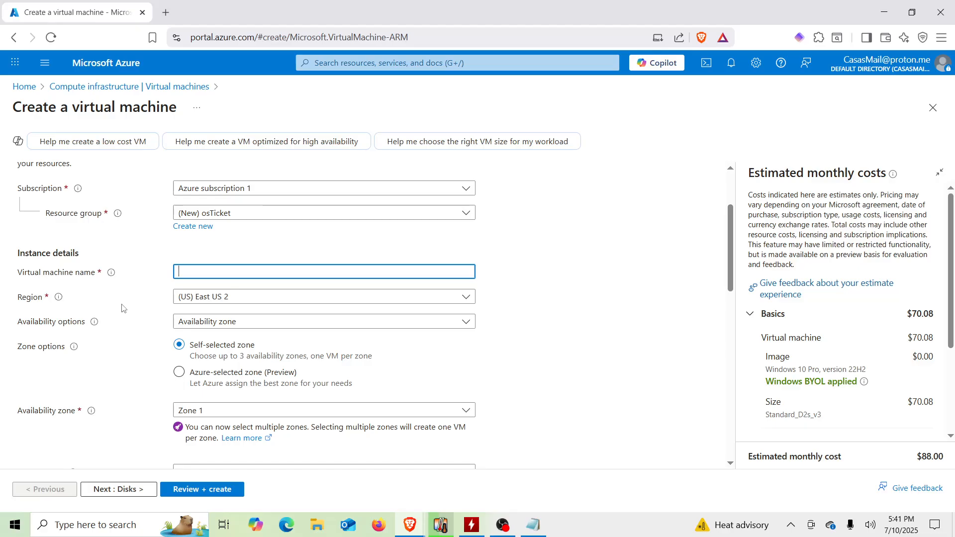
type("osTicket")
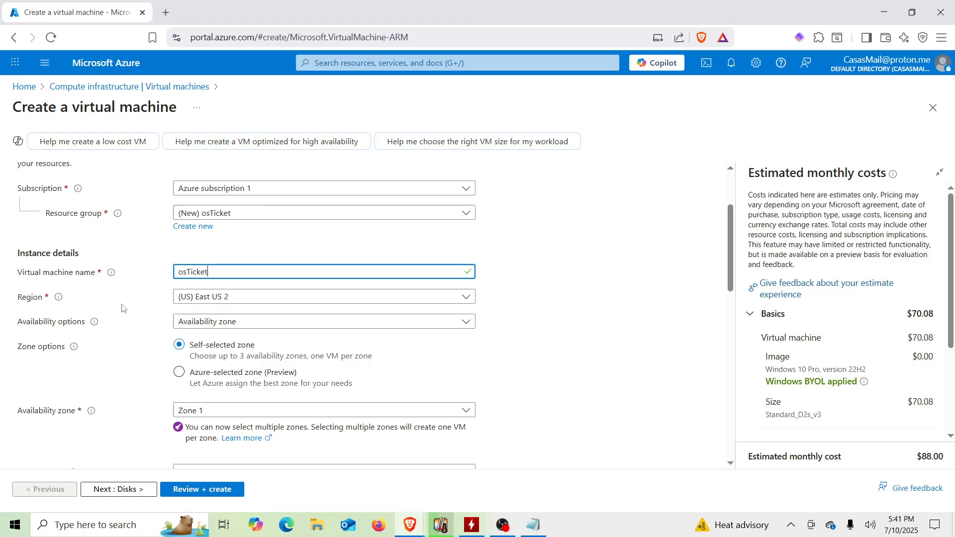
type("-vm")
left_click(121, 309)
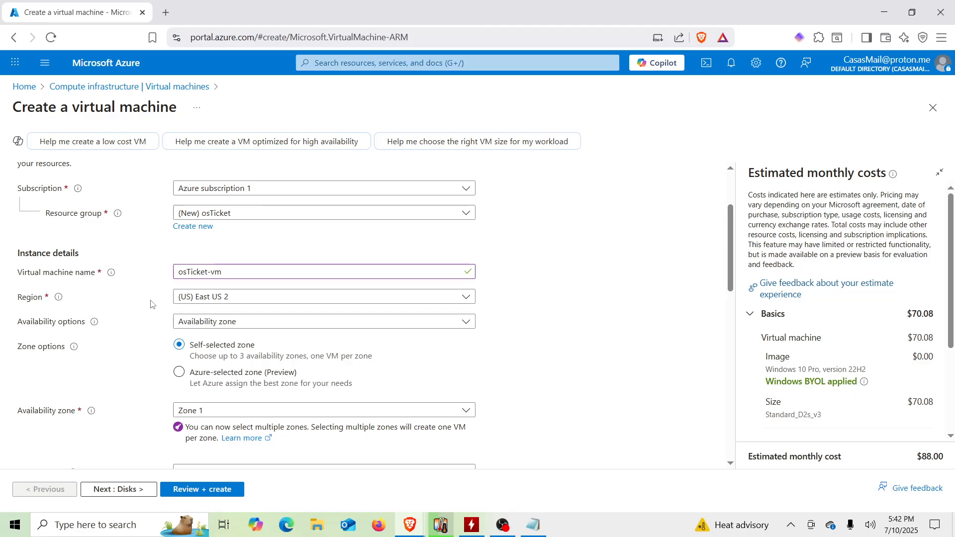
Step: Set the administrator account username to nxuser
scroll(152, 304, "down", 3)
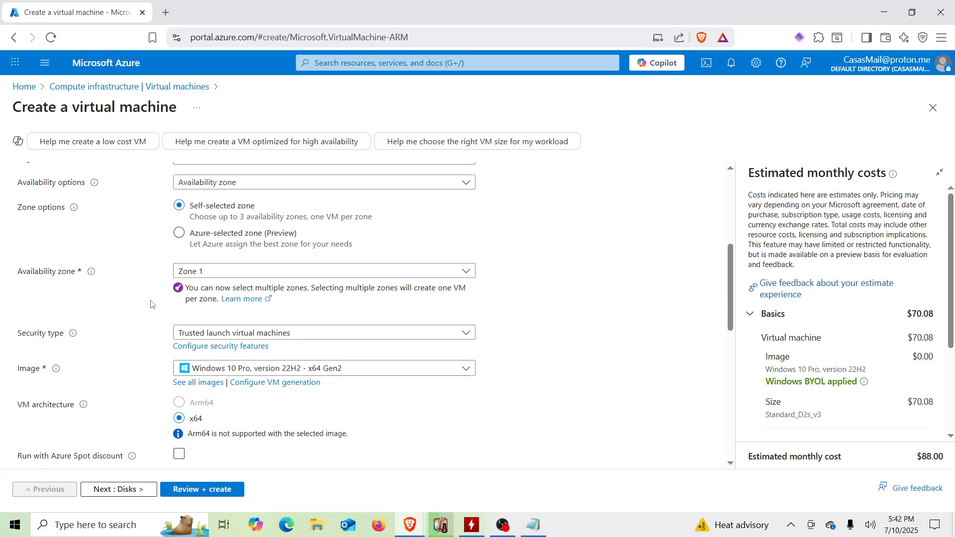
scroll(152, 304, "down", 1)
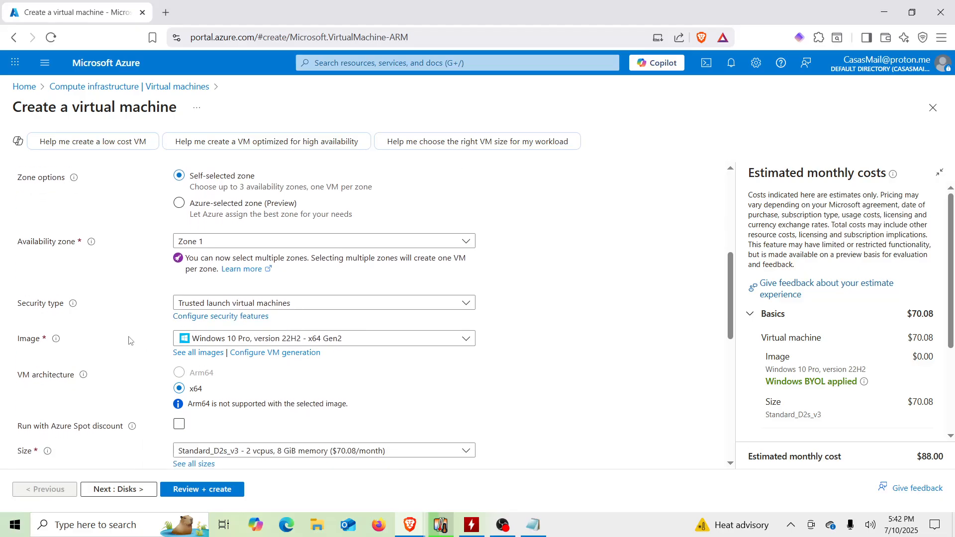
scroll(129, 341, "down", 1)
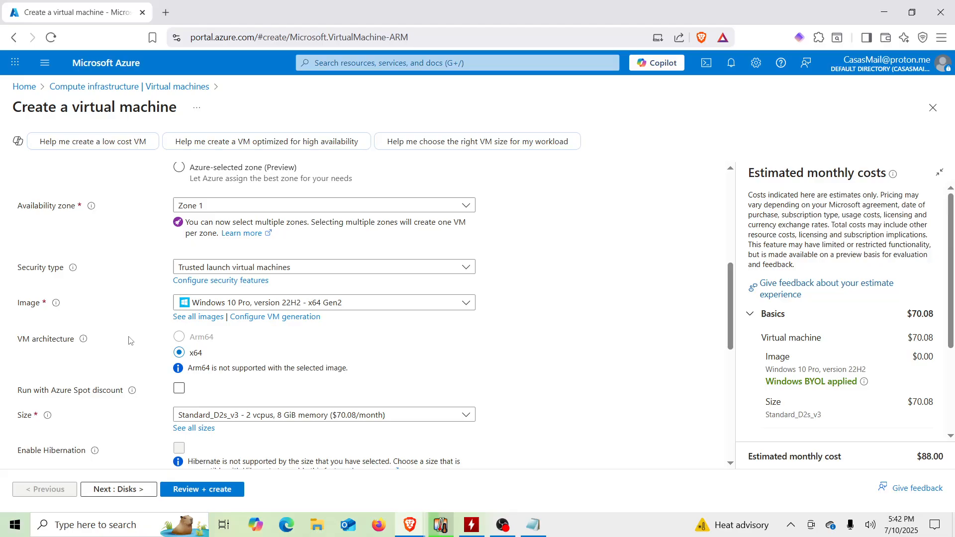
scroll(129, 341, "down", 3)
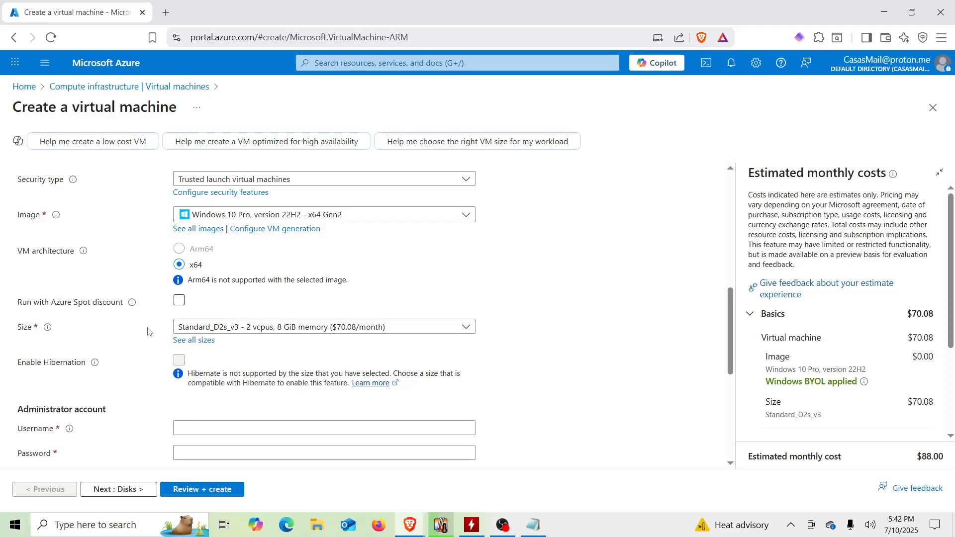
scroll(148, 332, "down", 1)
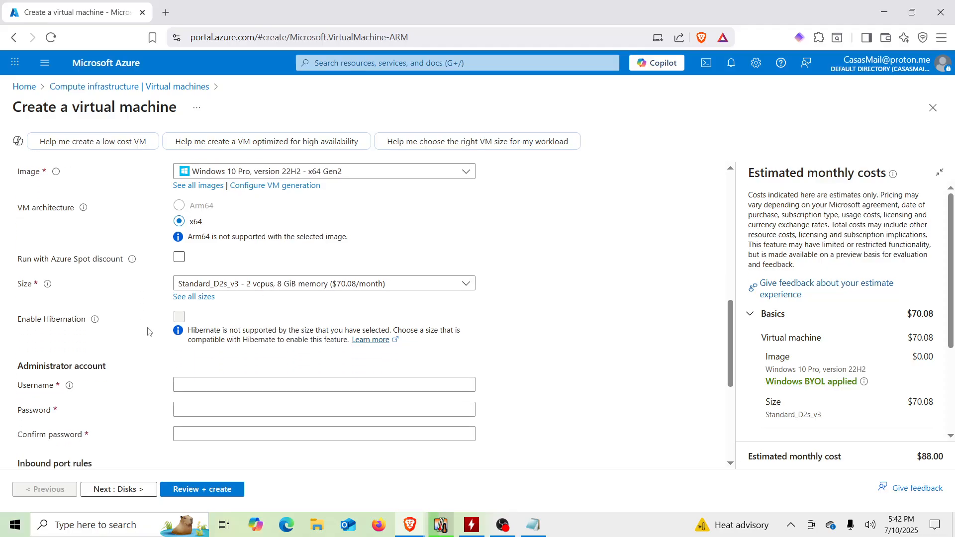
left_click(223, 392)
type("nxuser")
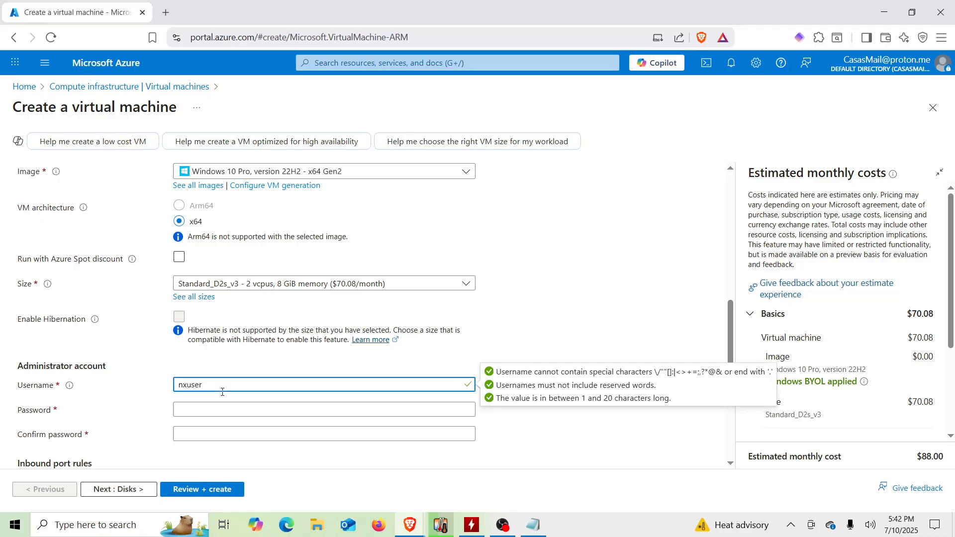
Step: Switch to Notepad and copy the noted administrator password
left_click(536, 529)
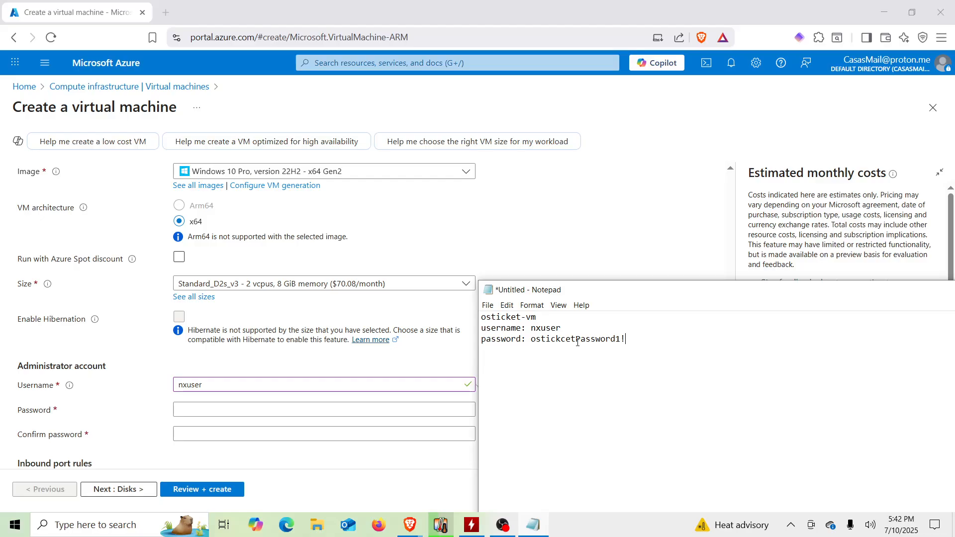
double_click(531, 339)
left_click(531, 339)
double_click(532, 339)
double_click(532, 339)
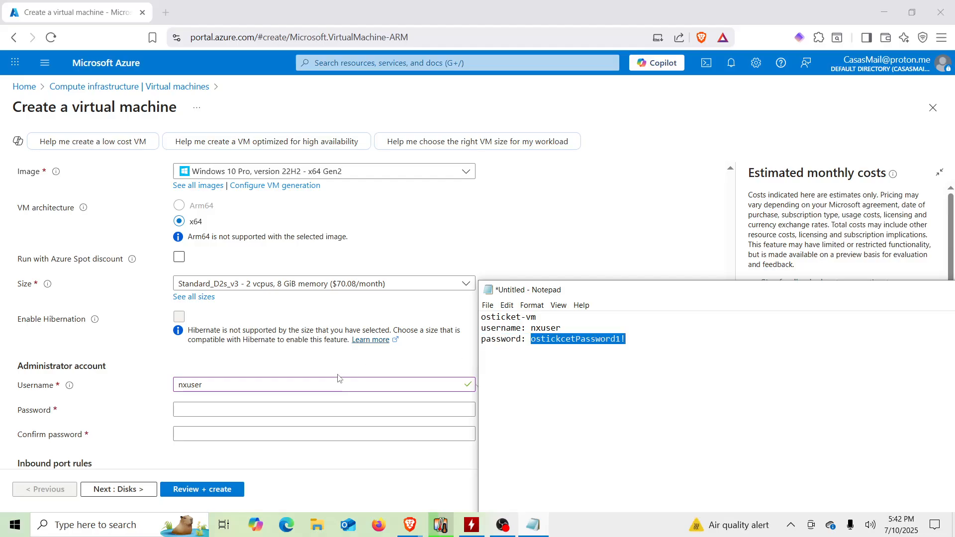
Step: Paste the administrator password into both the Password and Confirm password fields
left_click(222, 414)
left_click(222, 414)
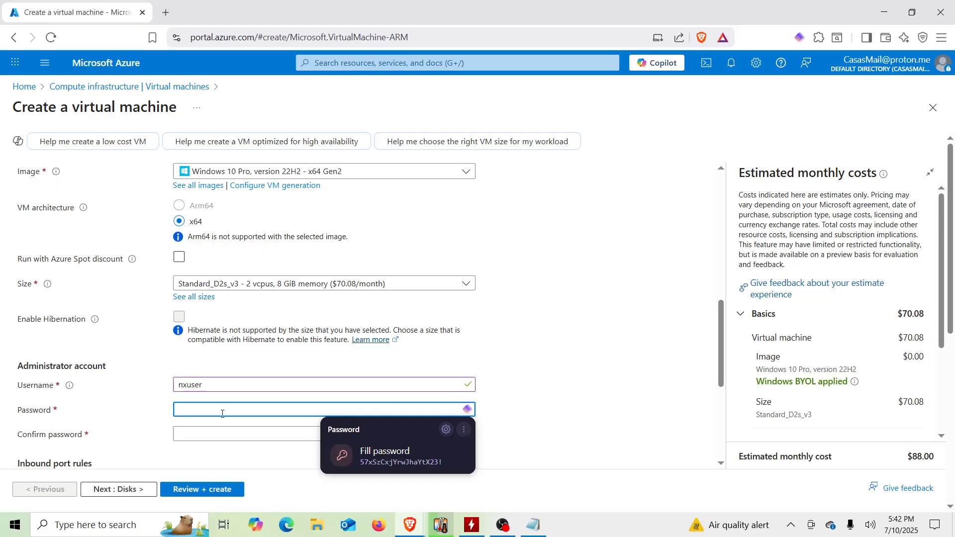
key("ctrl+v")
left_click(211, 441)
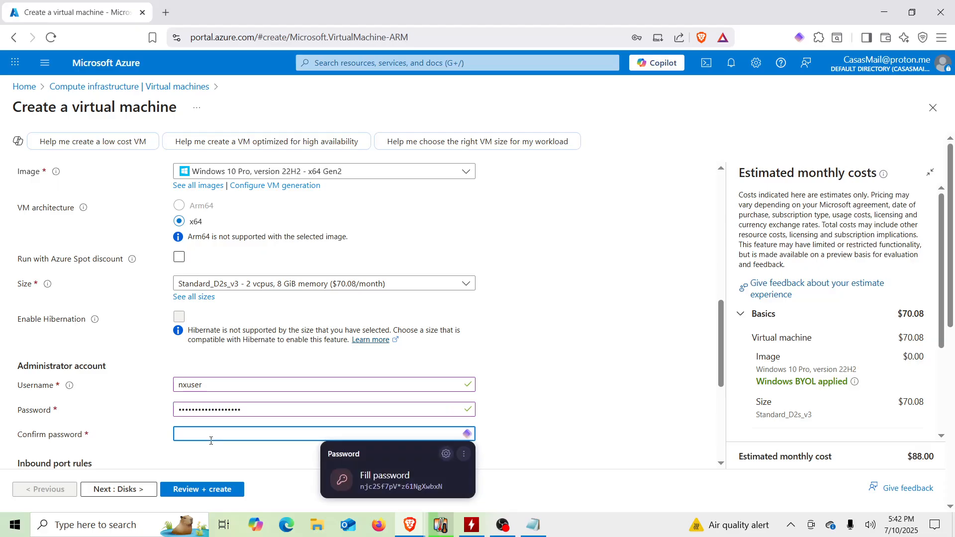
key("ctrl+v")
left_click(140, 428)
Step: Confirm having an eligible Windows 10/11 license with multi-tenant hosting rights
scroll(140, 427, "down", 3)
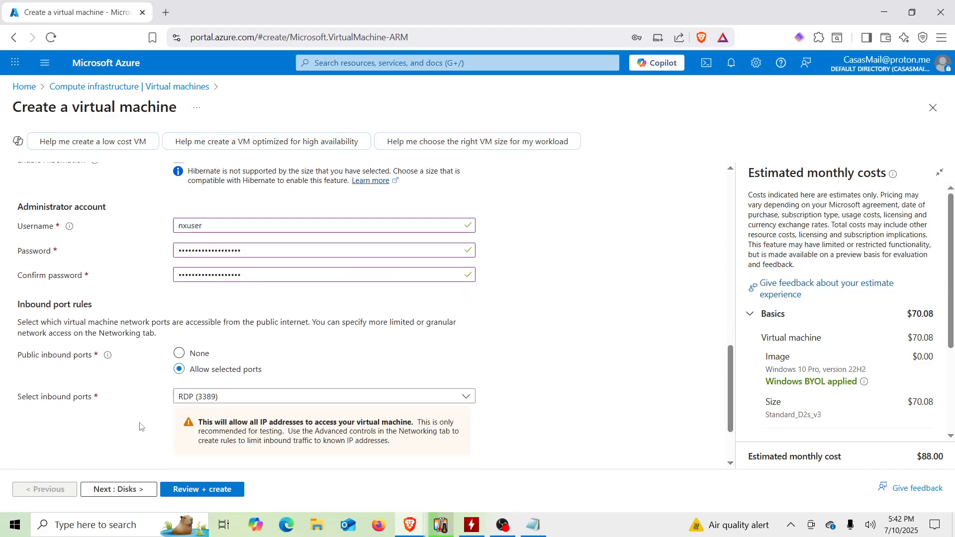
scroll(140, 427, "down", 2)
left_click(23, 426)
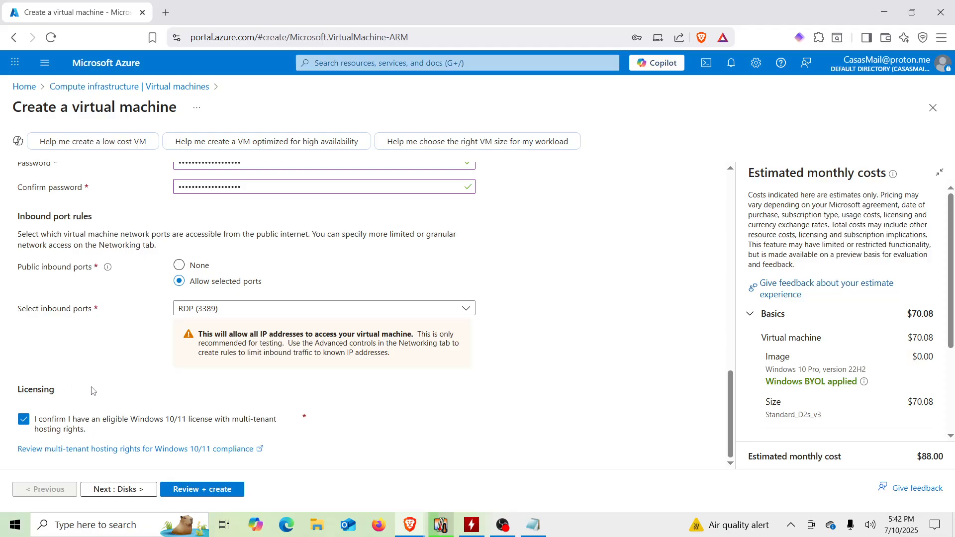
Step: Review and create the virtual machine, dismissing the browser's save-login offer
left_click(207, 498)
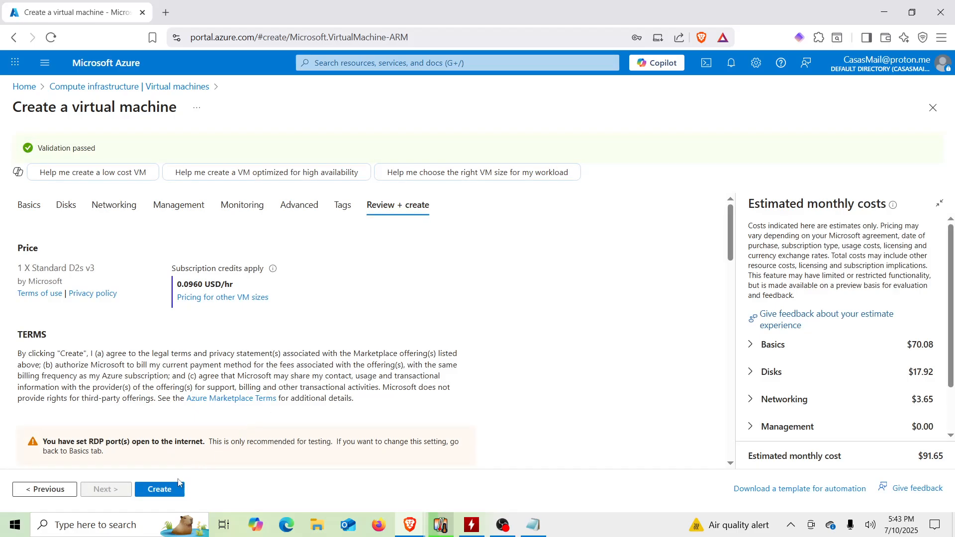
left_click(169, 491)
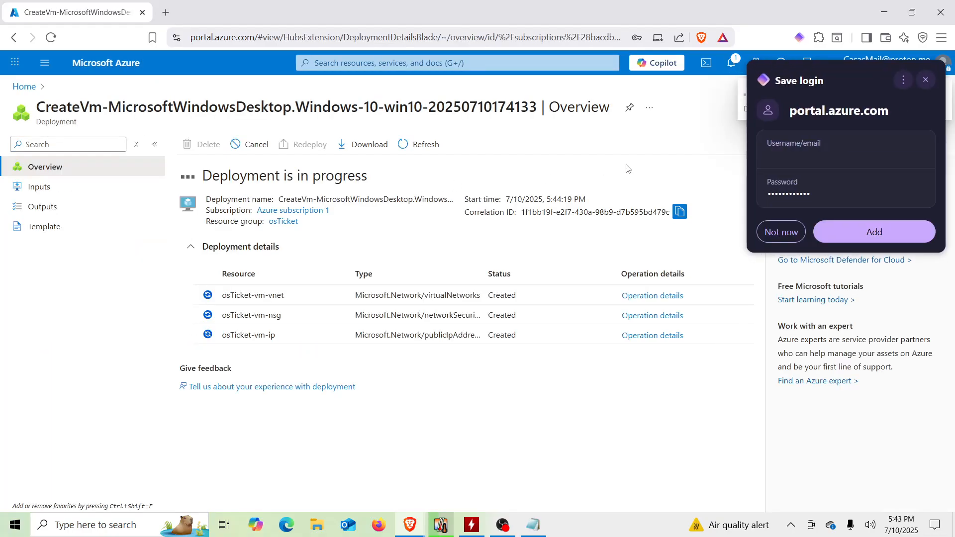
left_click(927, 80)
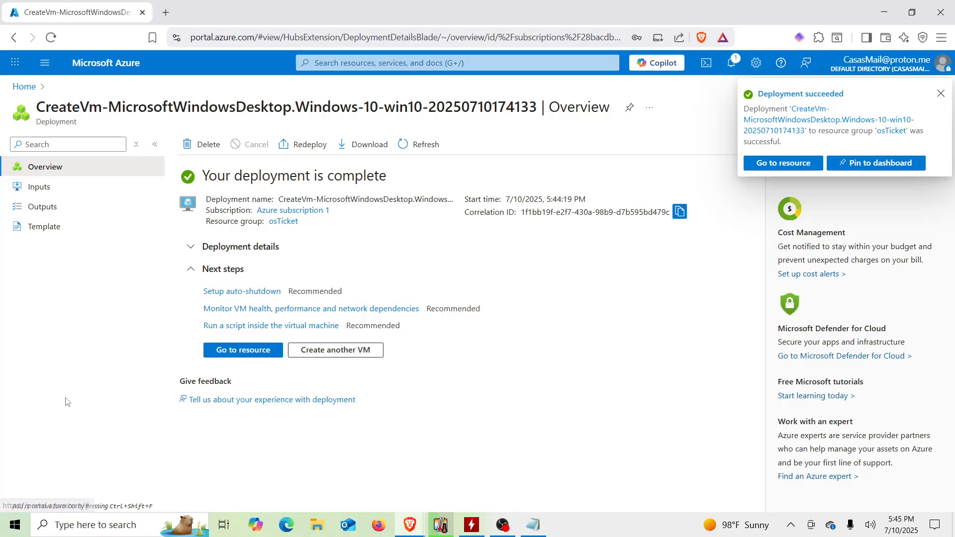
Step: Return to the virtual machines list and launch Remote Desktop Connection from Windows search
left_click(25, 94)
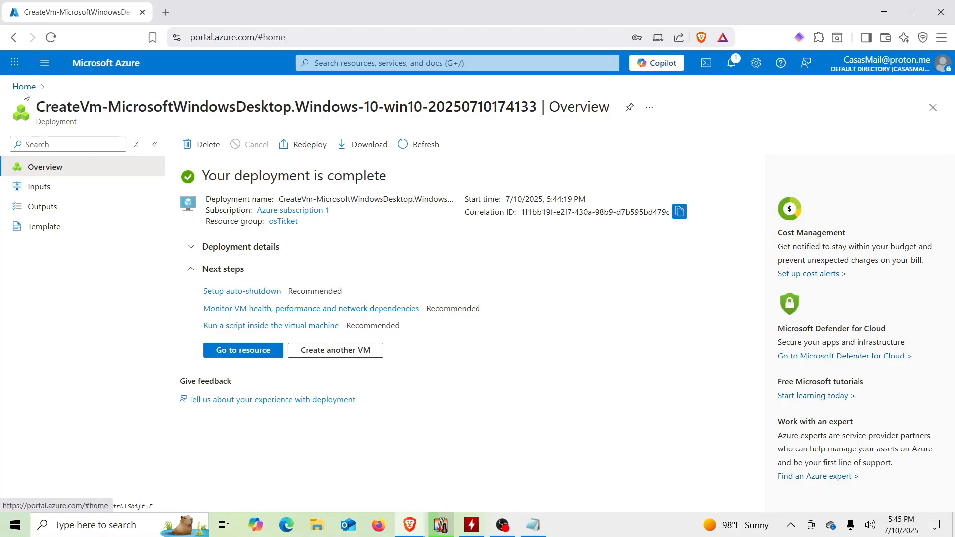
left_click(239, 155)
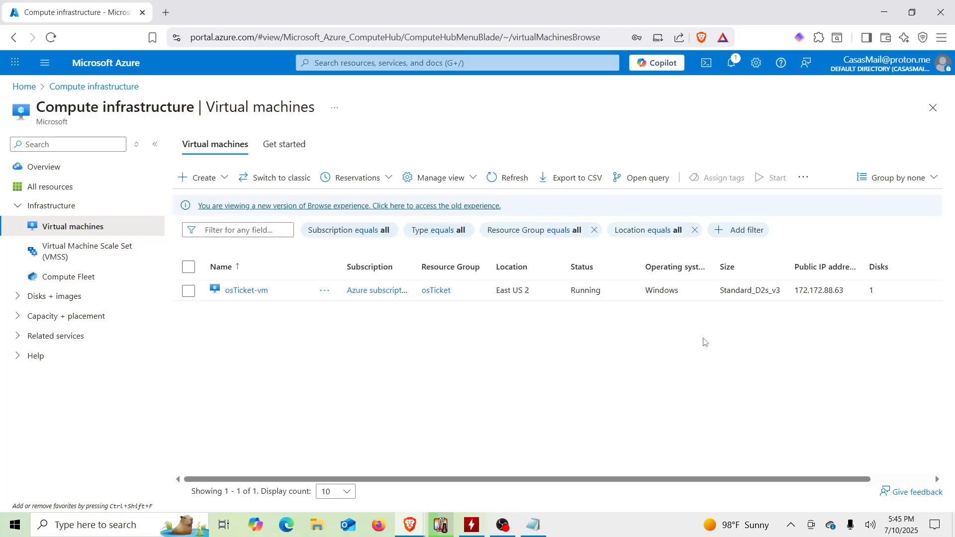
left_click(86, 529)
type("remno")
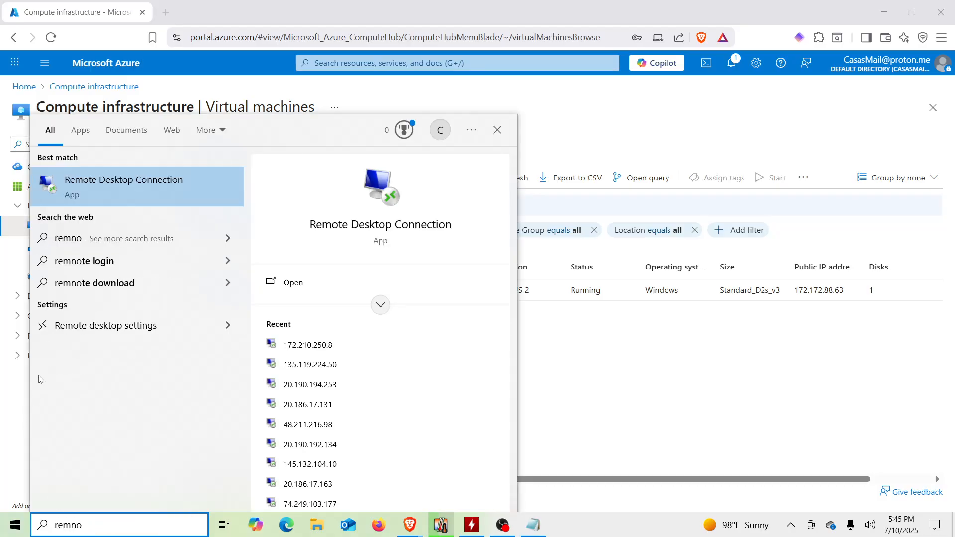
left_click(152, 187)
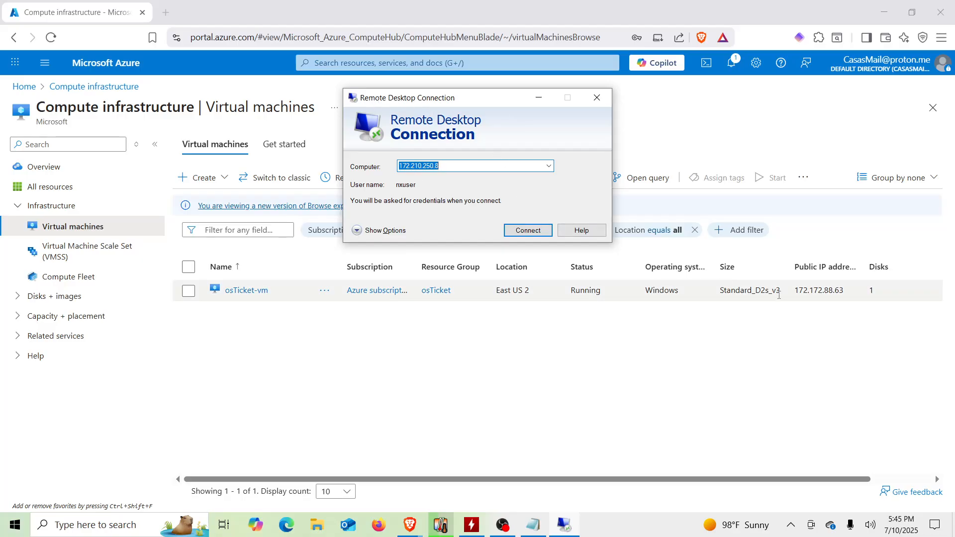
Step: Copy the VM's public IP 172.172.88.63 into Remote Desktop Connection and connect
double_click(816, 292)
key("ctrl+c")
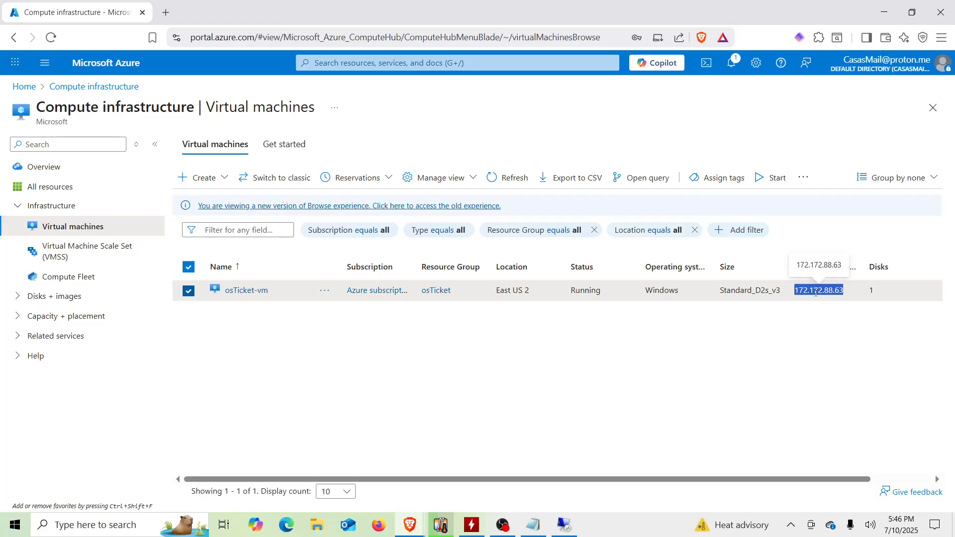
left_click(757, 347)
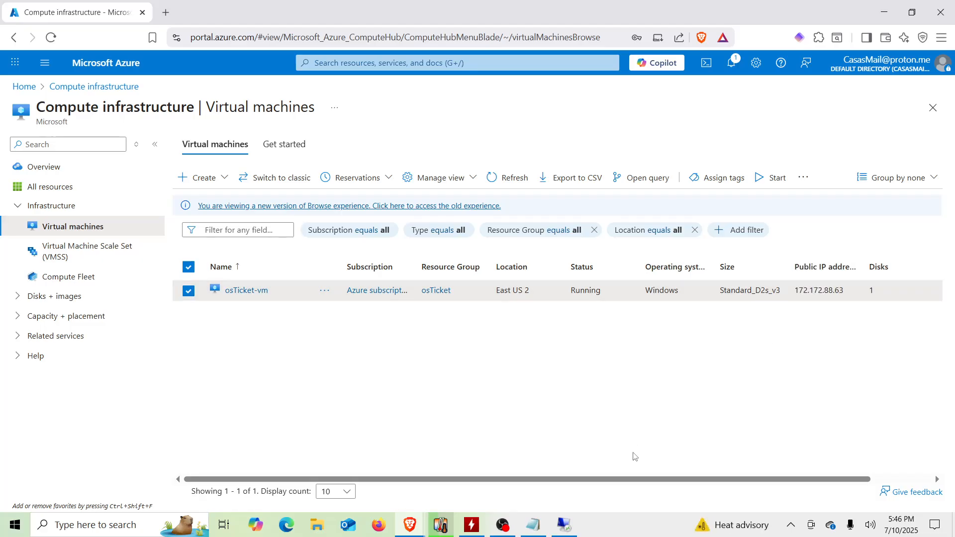
left_click(571, 529)
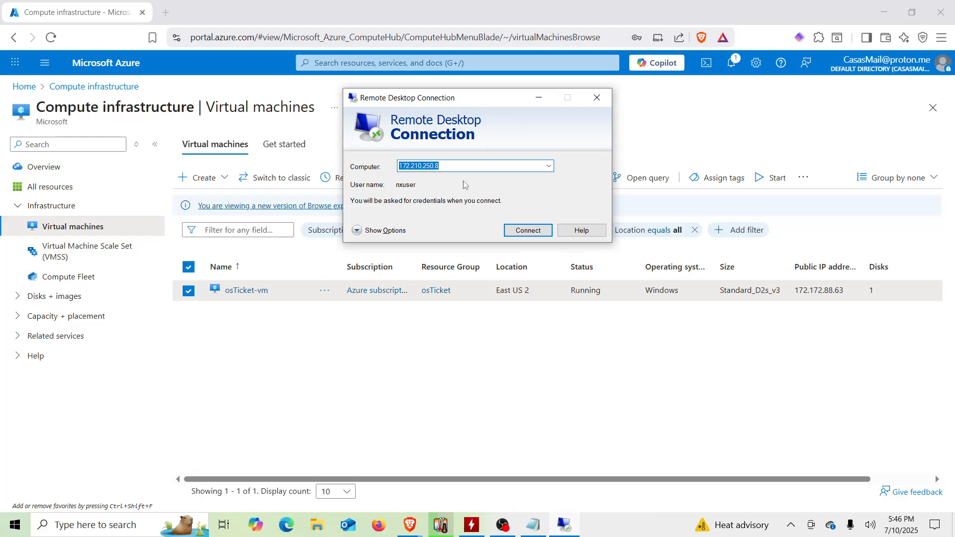
key("ctrl+v")
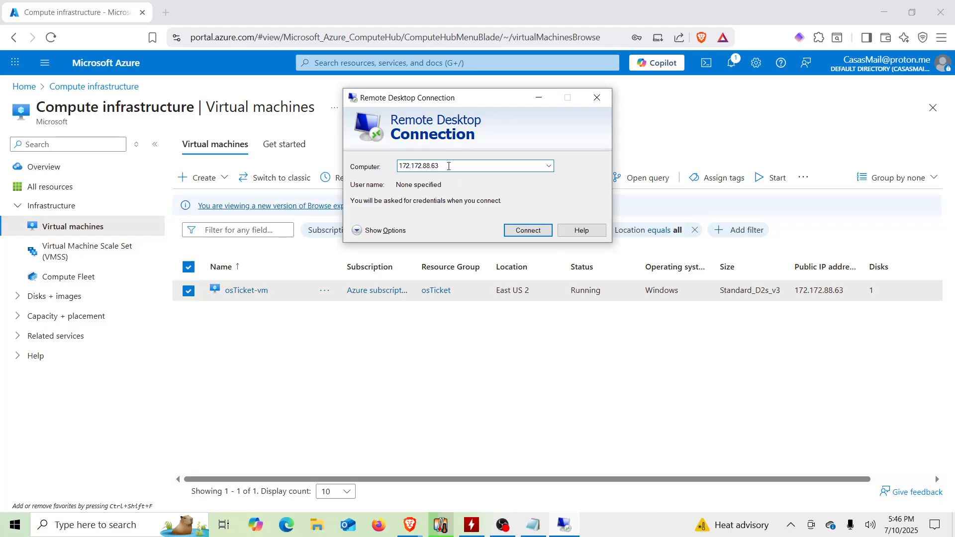
left_click(531, 233)
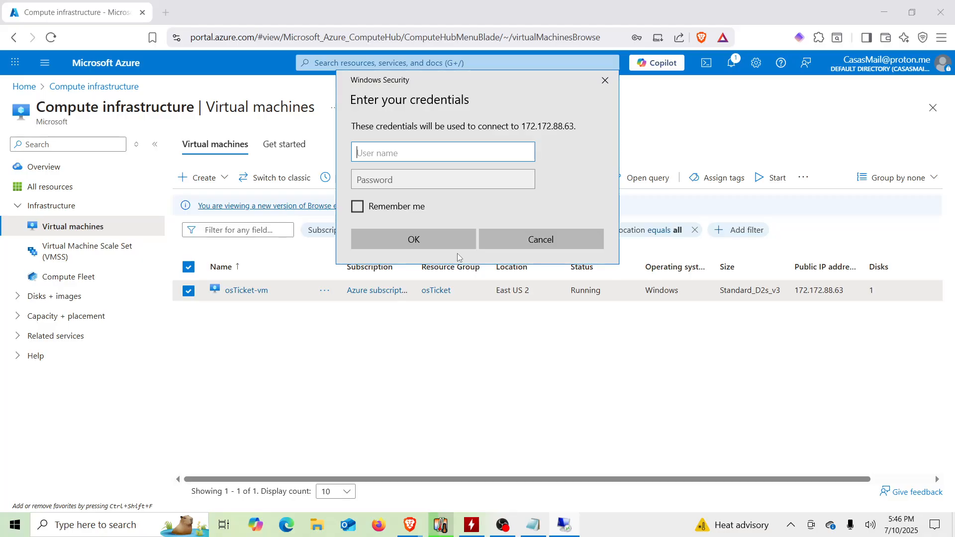
Step: Sign in to the VM as nxuser, pasting the account password copied from Notepad
type("nxuser")
left_click(534, 526)
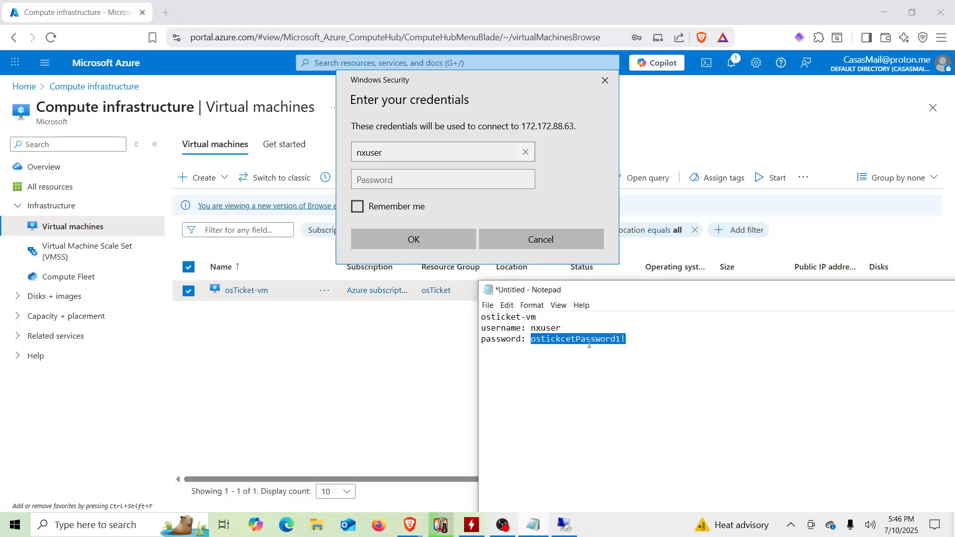
left_click(410, 178)
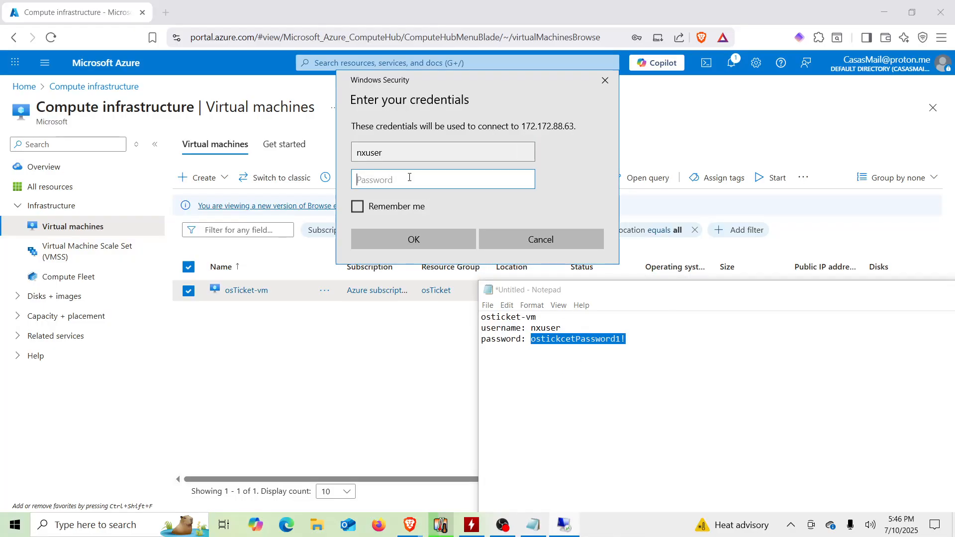
key("ctrl+v")
left_click(426, 241)
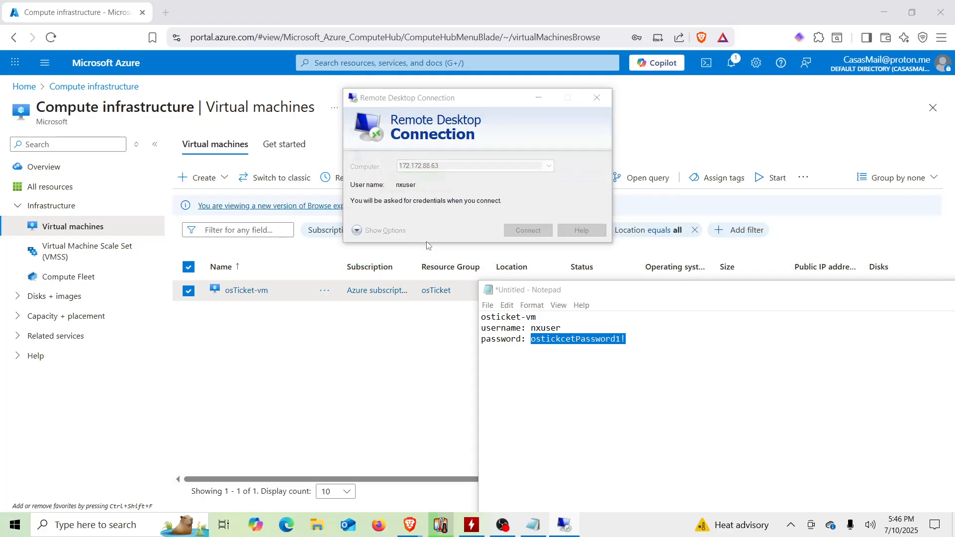
Step: Re-enter the account password from Notepad, submit it, and accept the certificate warning to connect
left_click(560, 342)
double_click(559, 343)
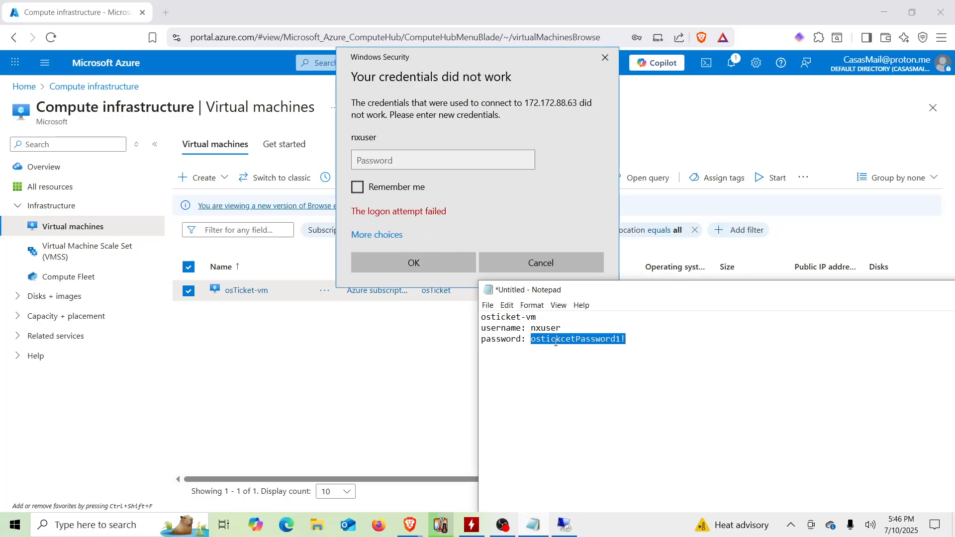
left_click(411, 161)
key("ctrl+v")
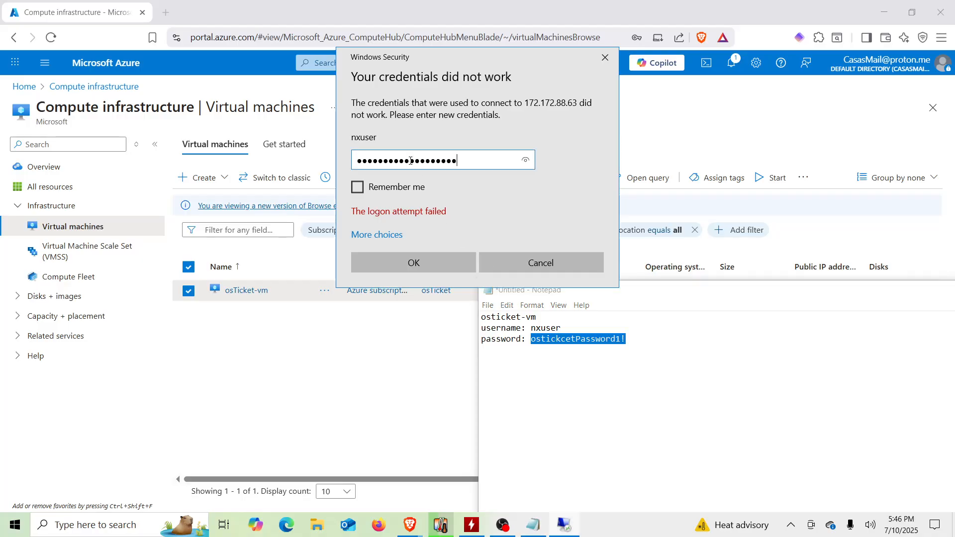
left_click(412, 263)
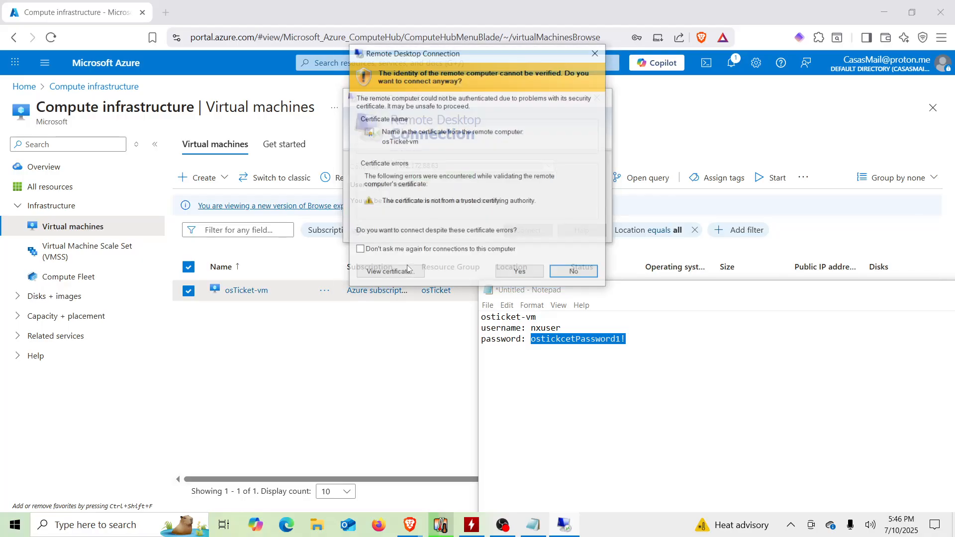
left_click(526, 273)
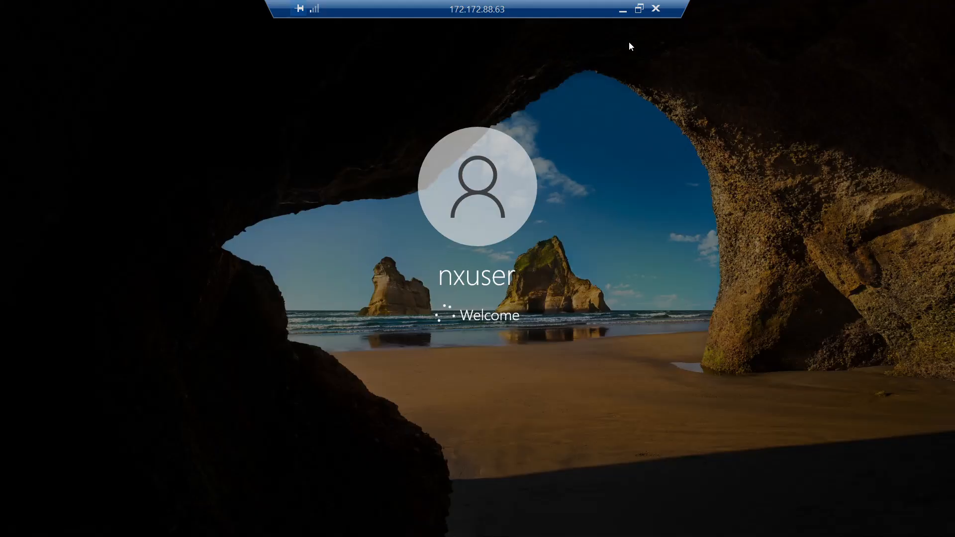
Step: Minimize the remote session and open the osticket-prereqs GitHub README in a new tab to review its prerequisites
left_click(623, 11)
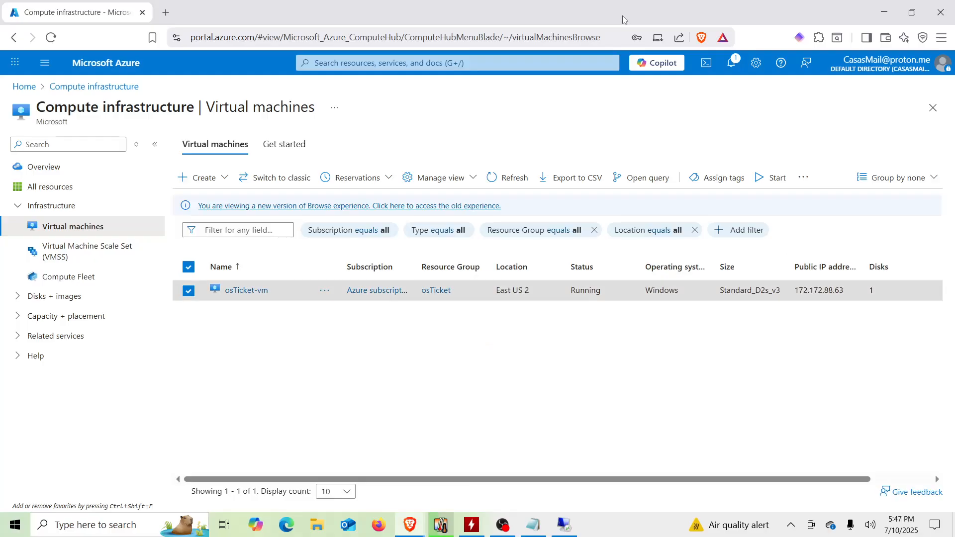
left_click(166, 16)
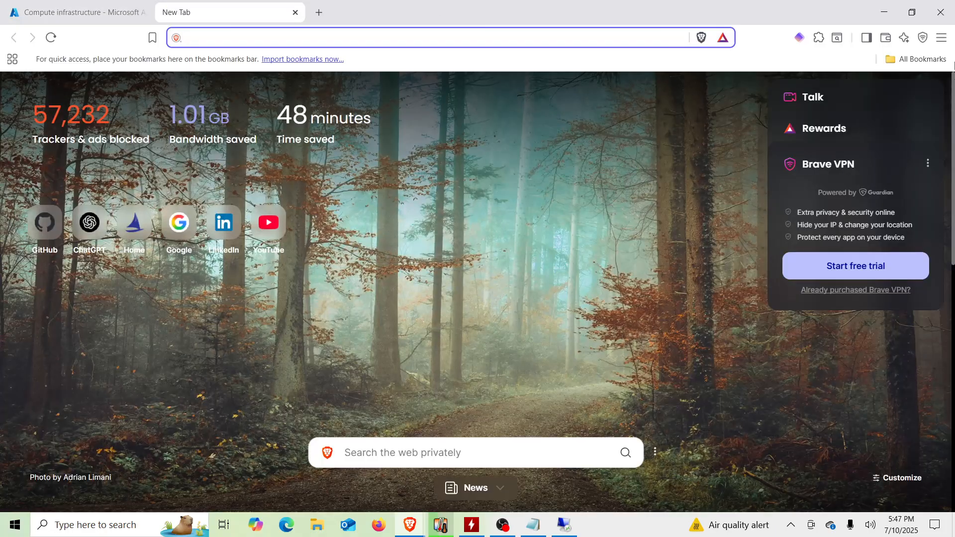
left_click(942, 38)
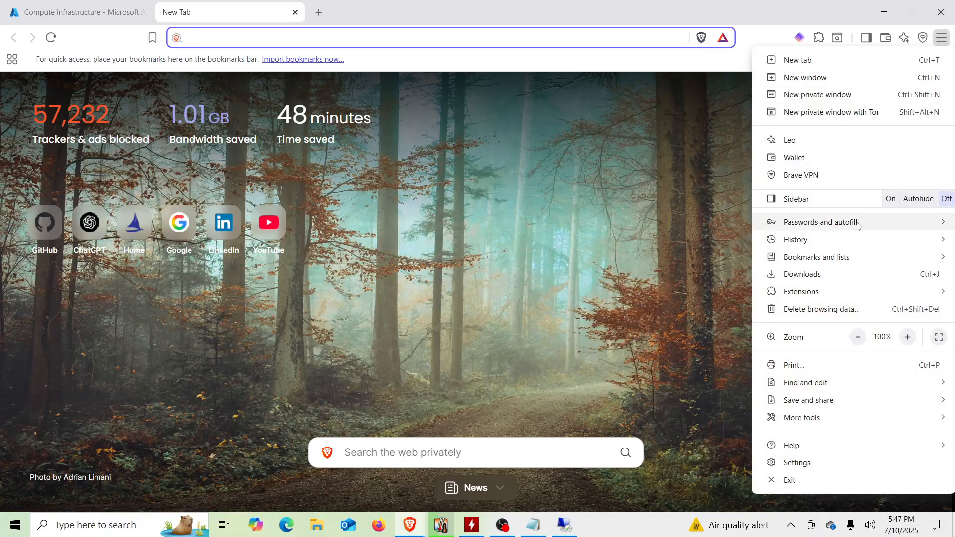
mouse_move(841, 248)
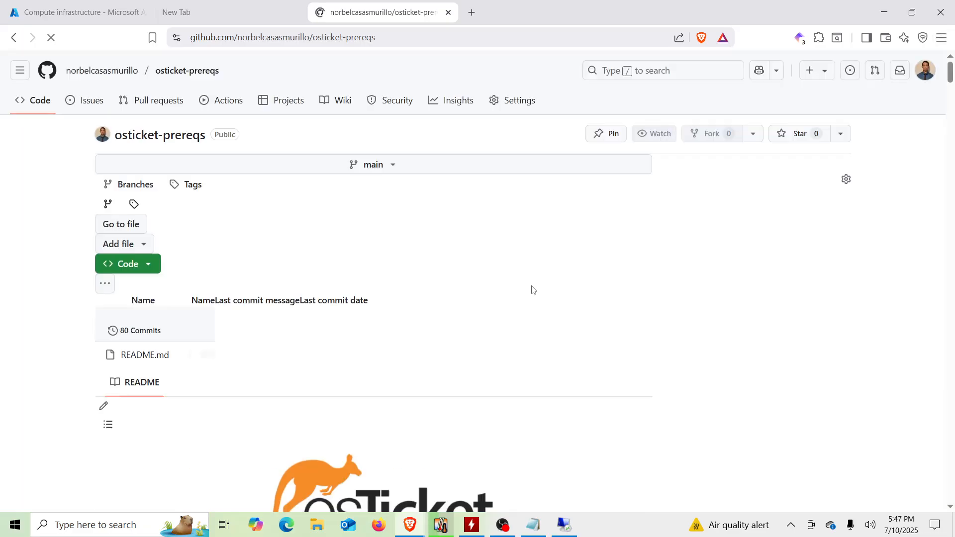
scroll(67, 357, "down", 15)
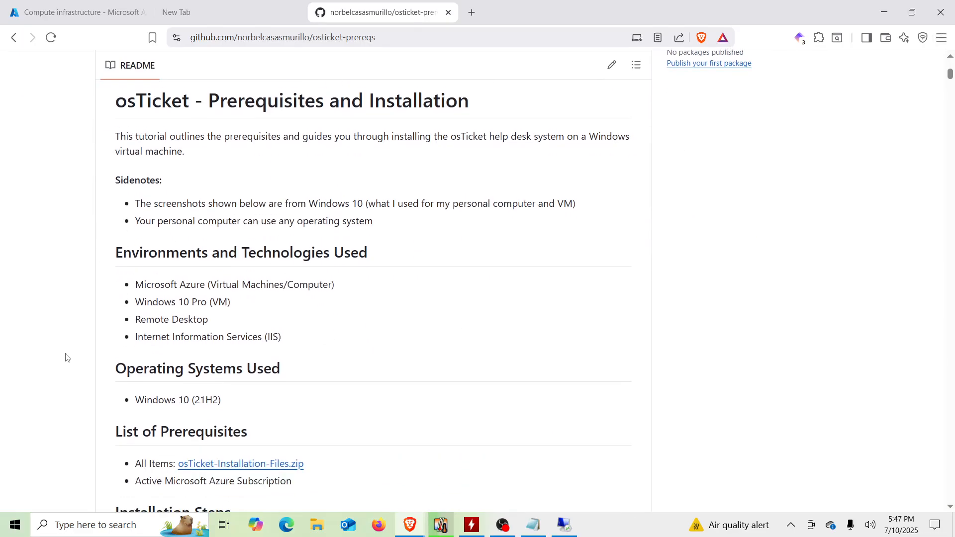
scroll(64, 358, "up", 1)
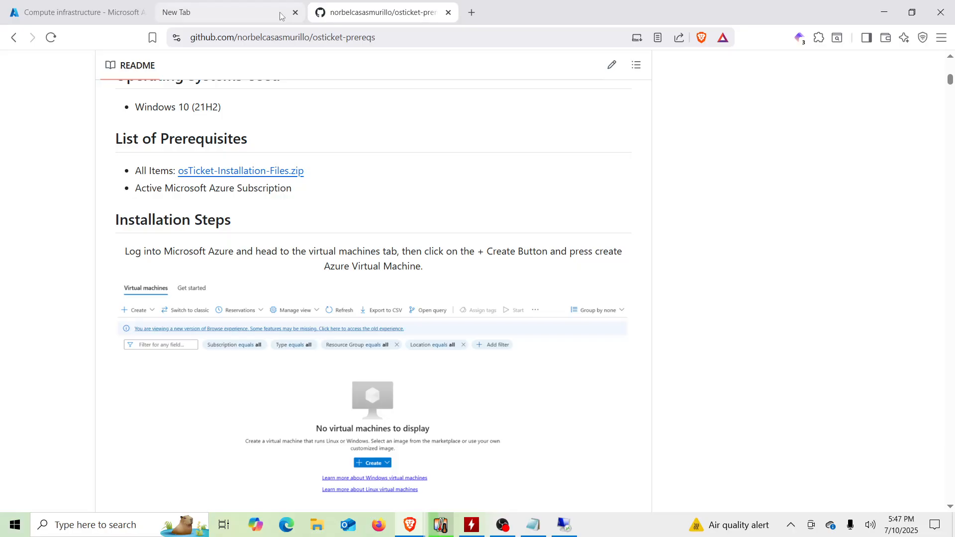
left_click(295, 13)
left_click(118, 19)
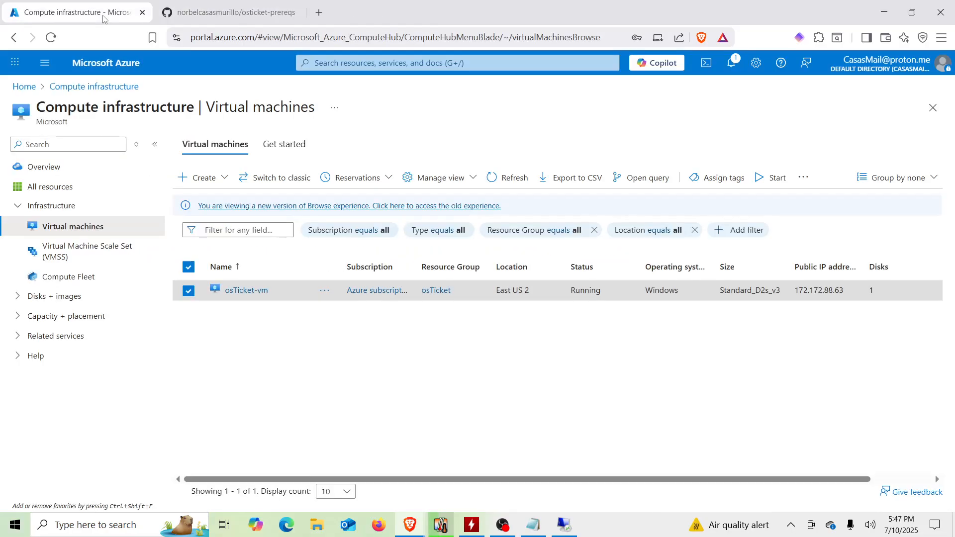
Step: In the remote session, switch off all privacy options, accept them, and decline network discoverability
left_click(563, 526)
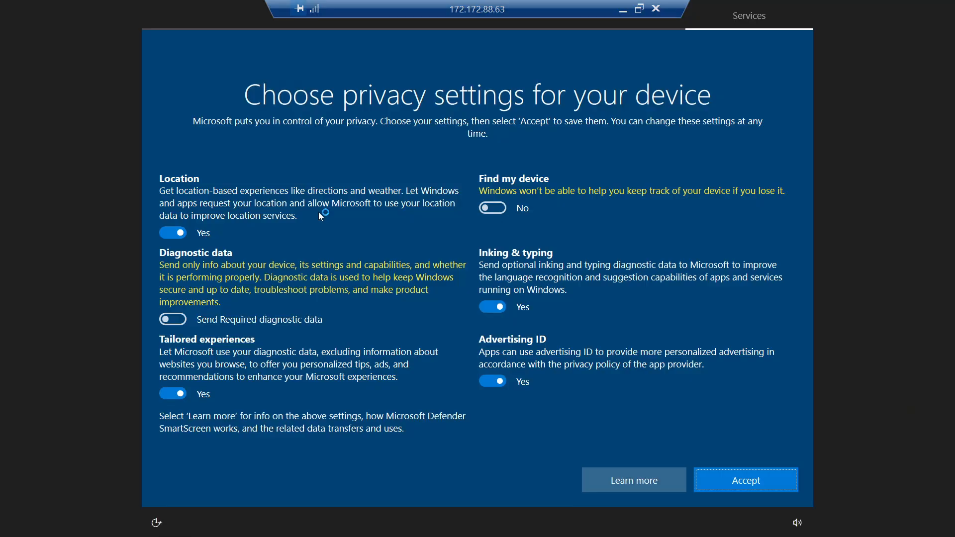
left_click(174, 235)
left_click(177, 383)
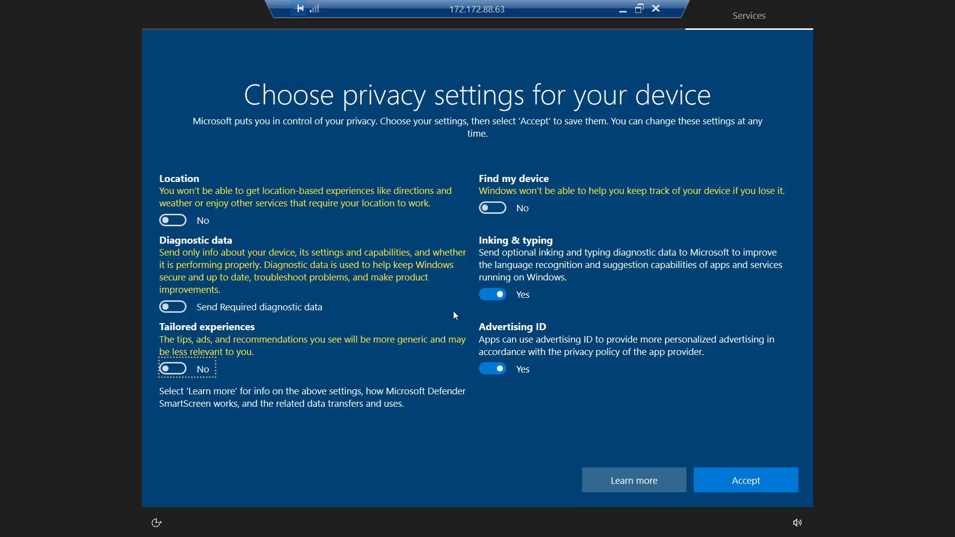
left_click(488, 294)
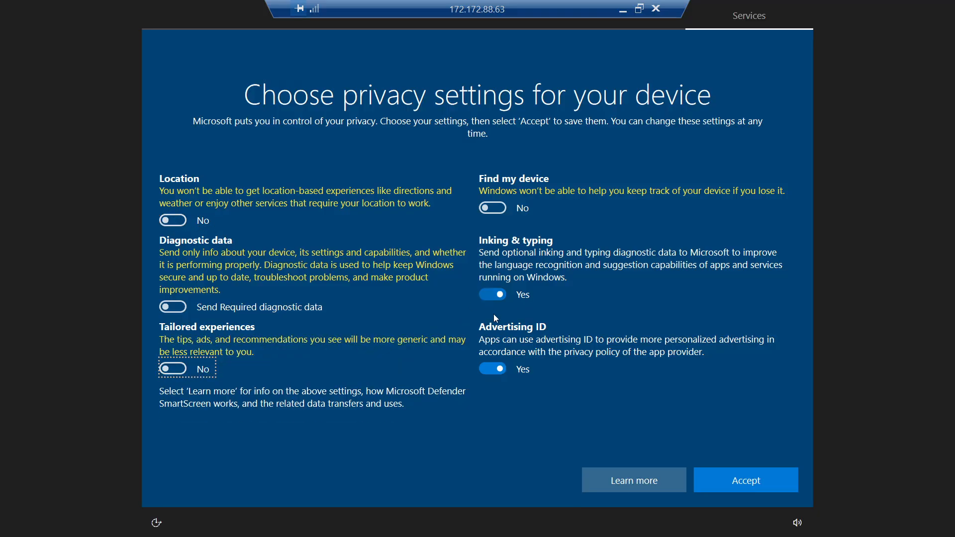
left_click(492, 370)
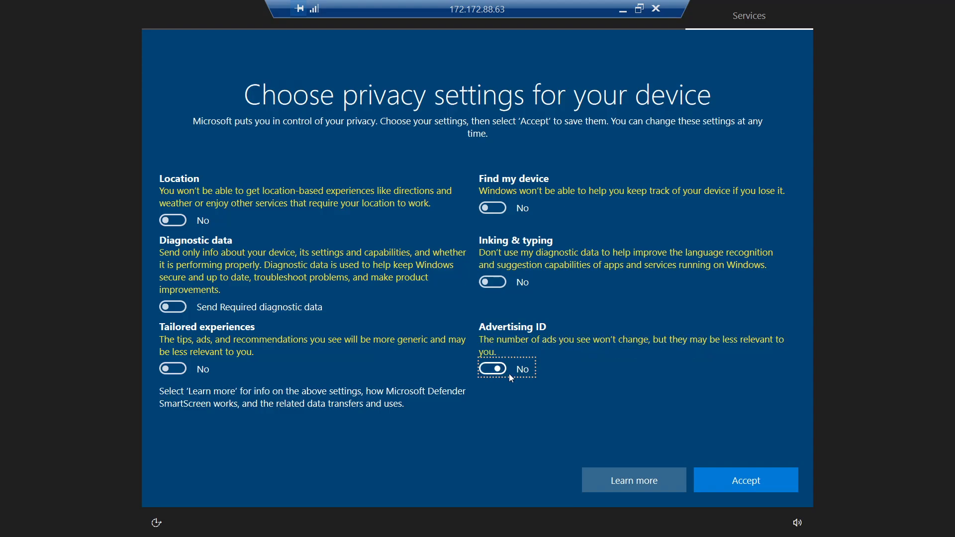
left_click(741, 489)
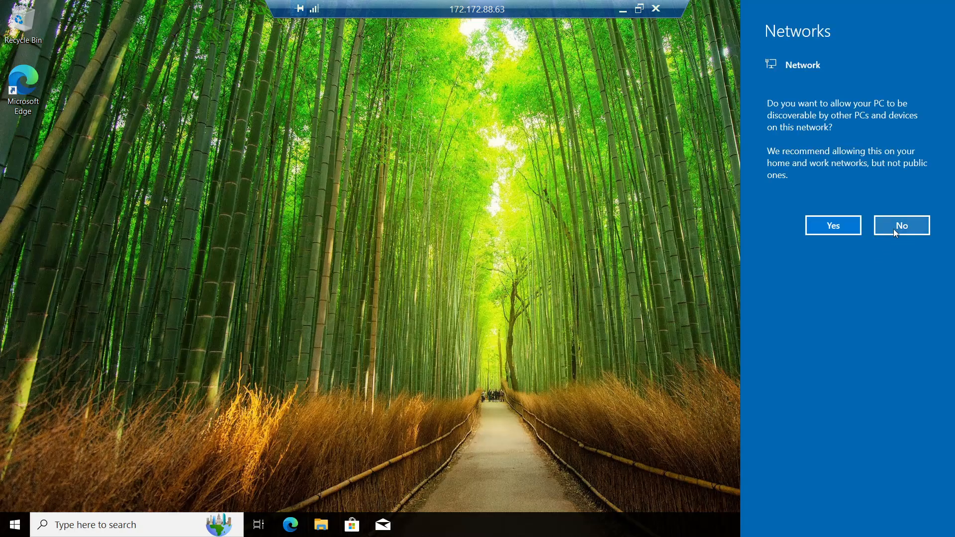
left_click(894, 228)
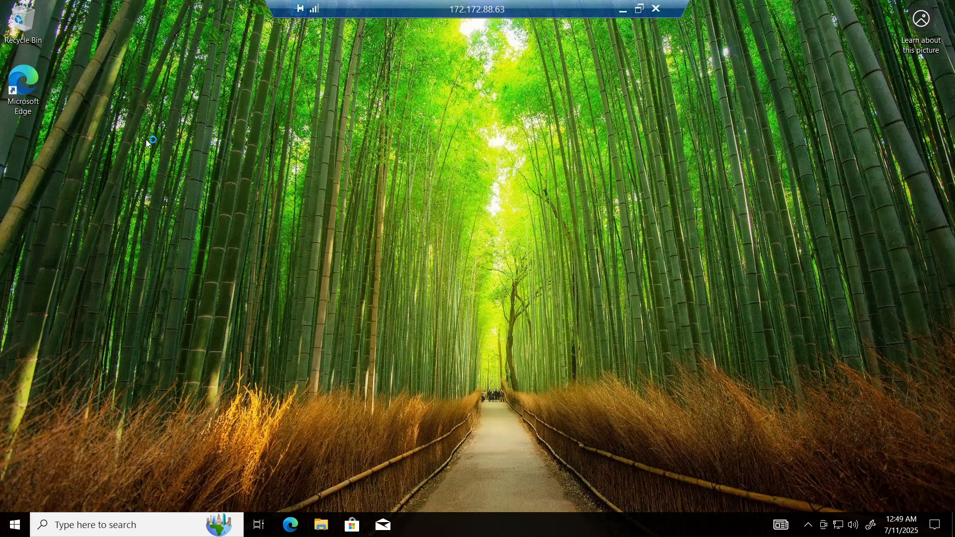
Step: Open Microsoft Edge in the VM and finish its welcome setup without signing in, closing the welcome tab
double_click(24, 87)
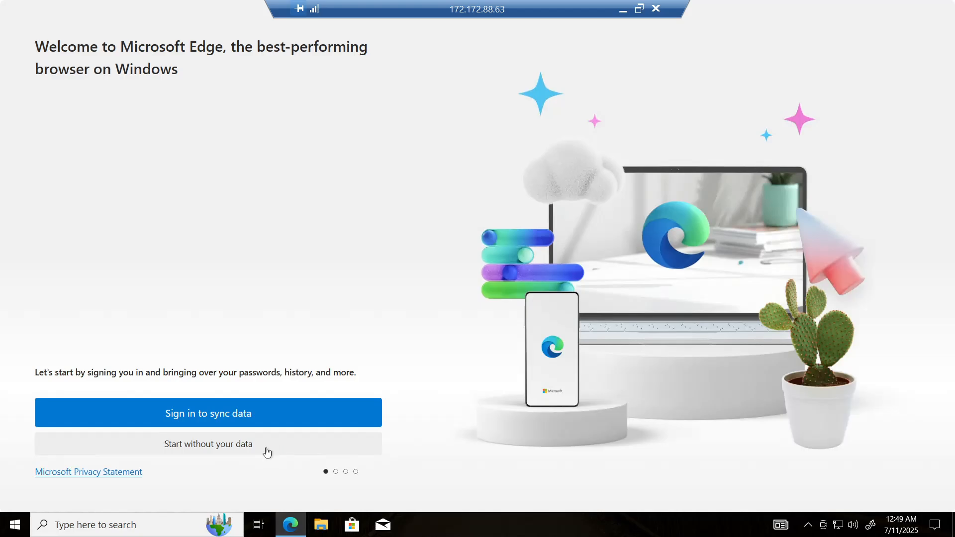
left_click(266, 446)
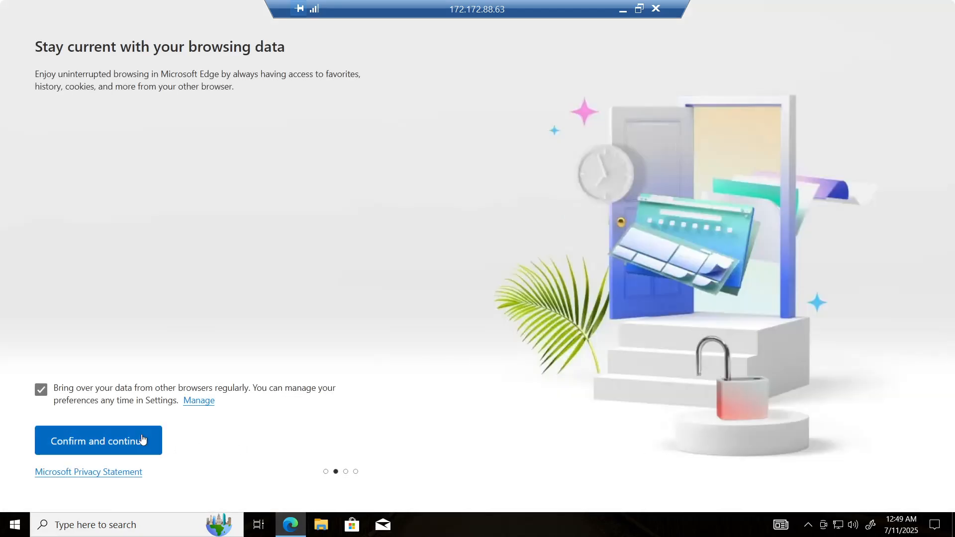
left_click(141, 440)
left_click(142, 440)
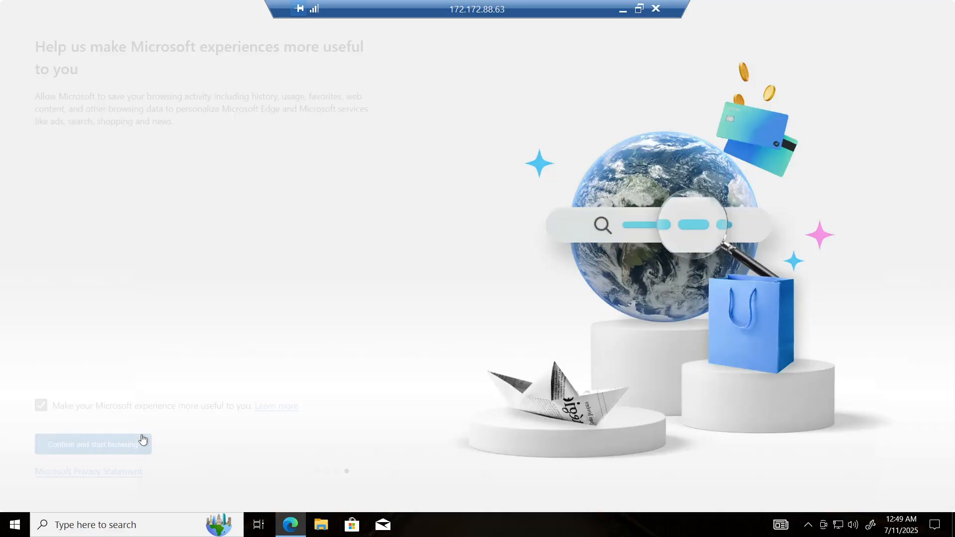
left_click(130, 438)
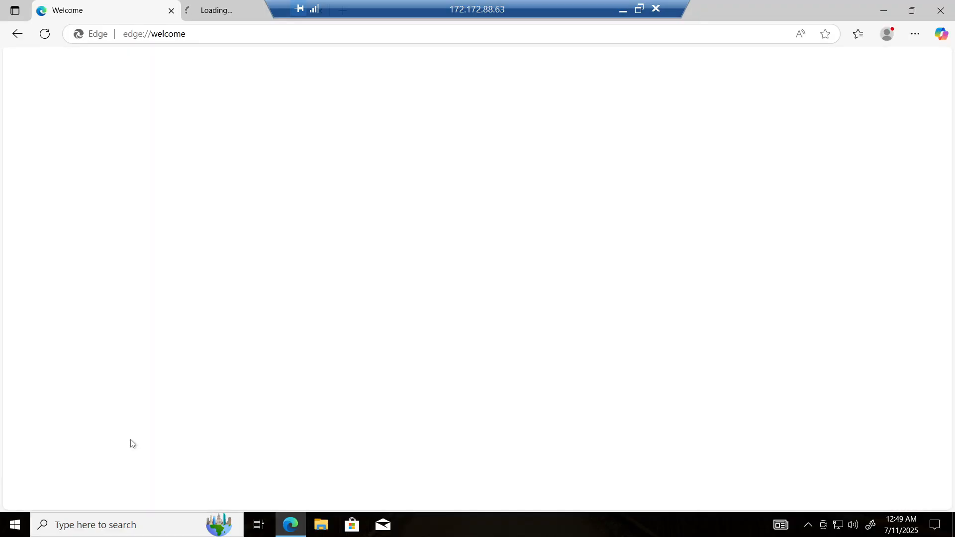
left_click(171, 10)
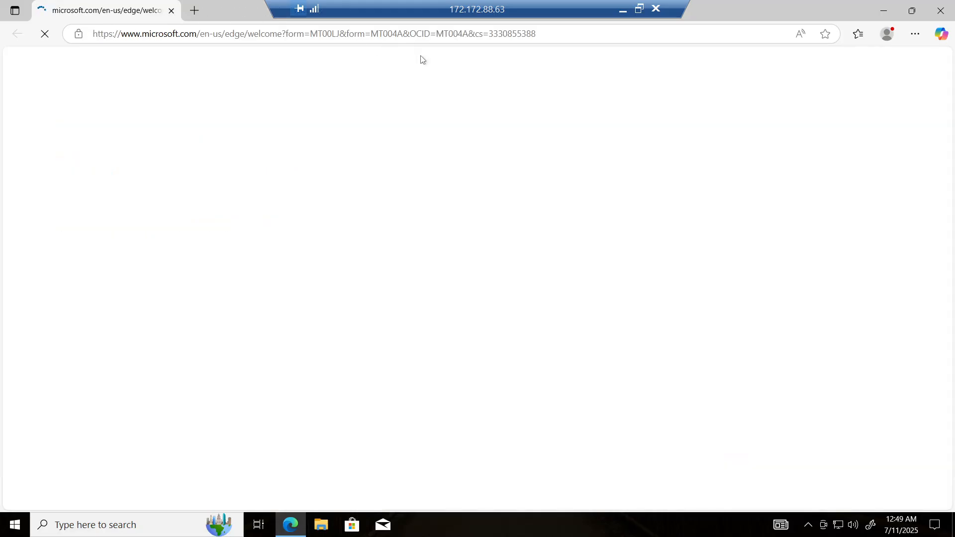
Step: On the host, copy the link address of osTicket-Installation-Files.zip from the GitHub README
left_click(623, 11)
left_click(264, 4)
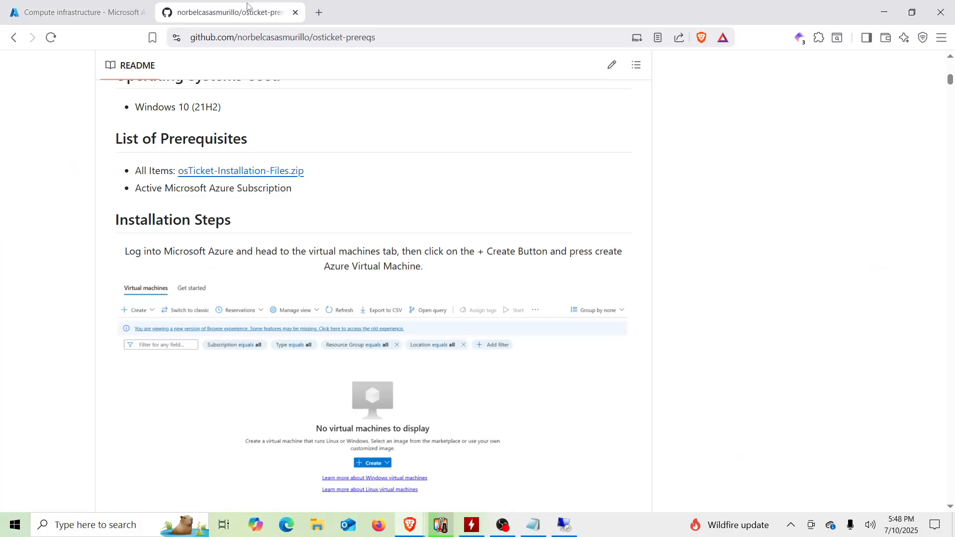
right_click(241, 174)
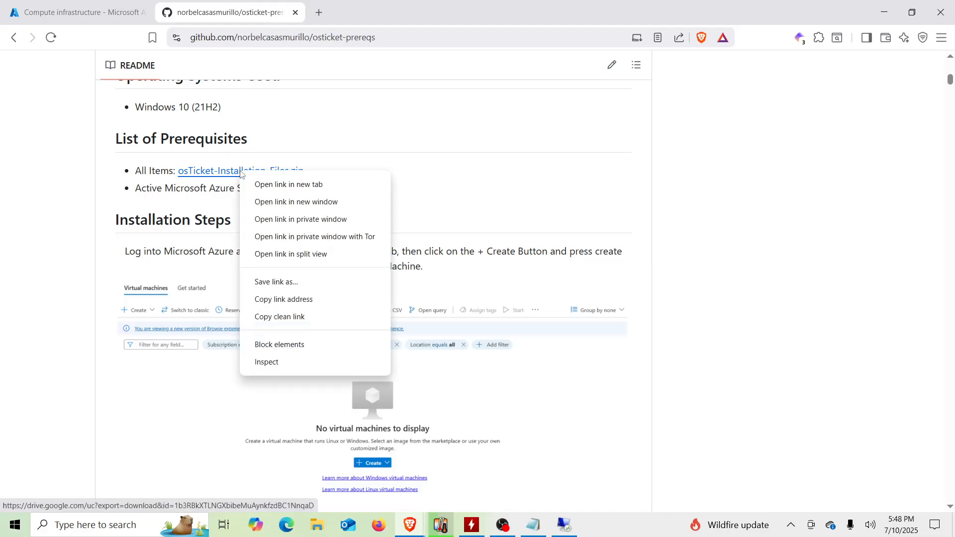
left_click(284, 301)
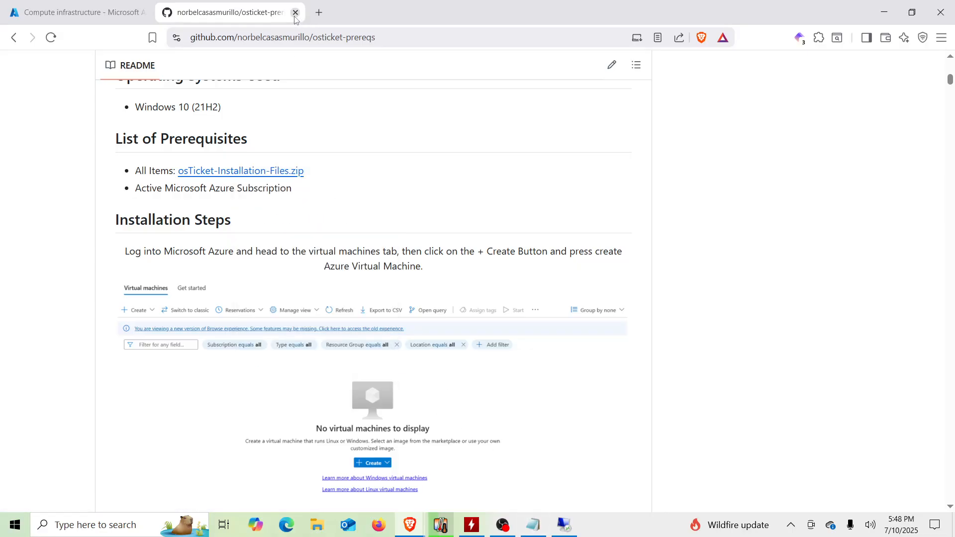
left_click(109, 3)
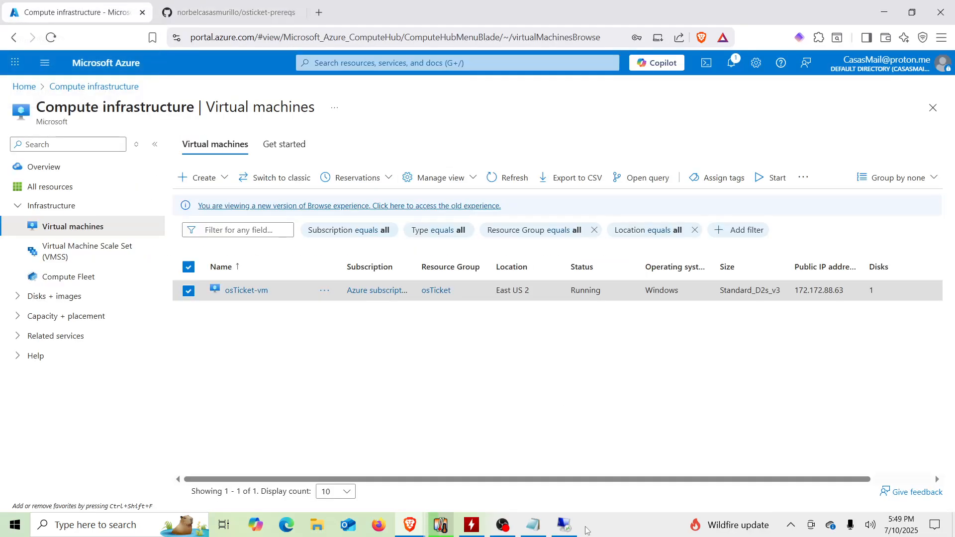
Step: In the VM's Edge, open the copied Google Drive link and download osTicket-Installation-Files.zip anyway
left_click(565, 525)
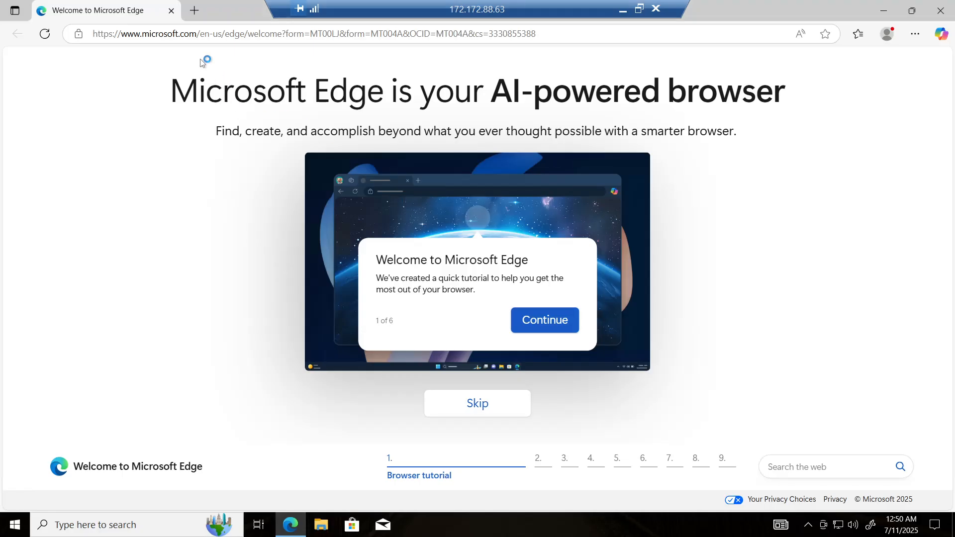
left_click(181, 33)
left_click(180, 34)
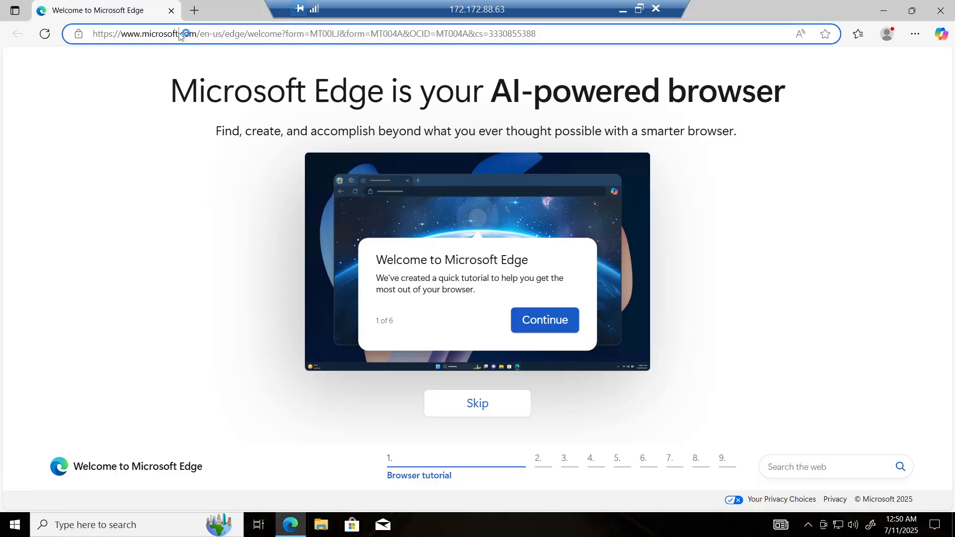
key("ctrl+v")
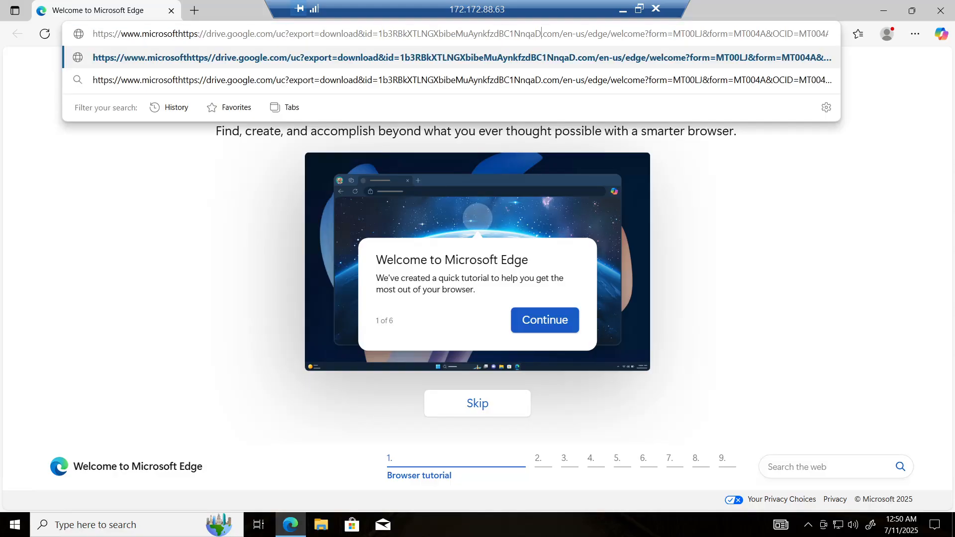
key("ctrl+a")
key("ctrl+v")
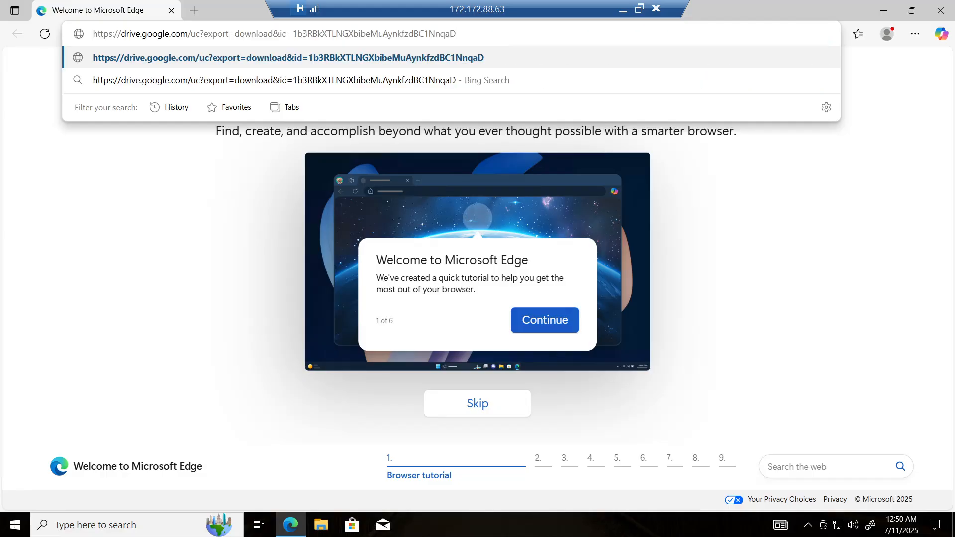
key("Return")
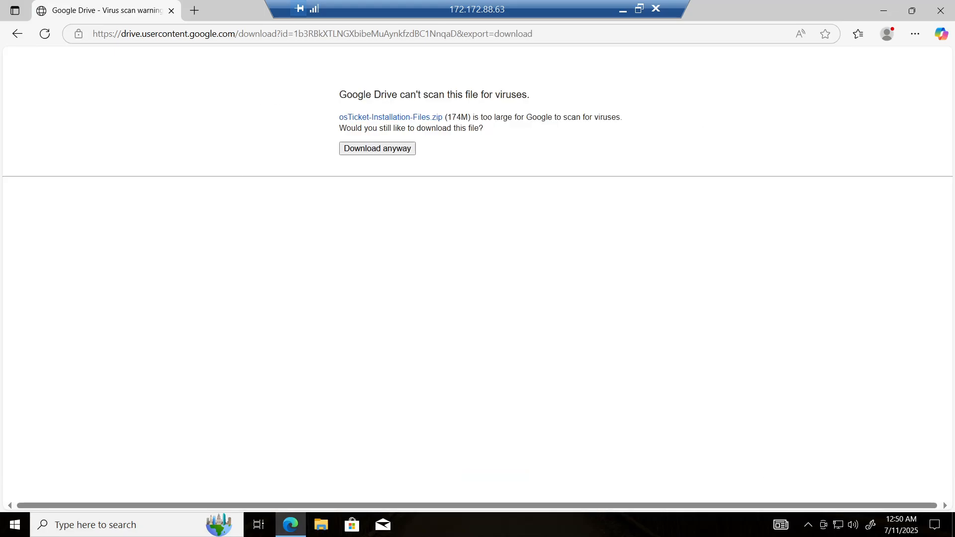
left_click(397, 147)
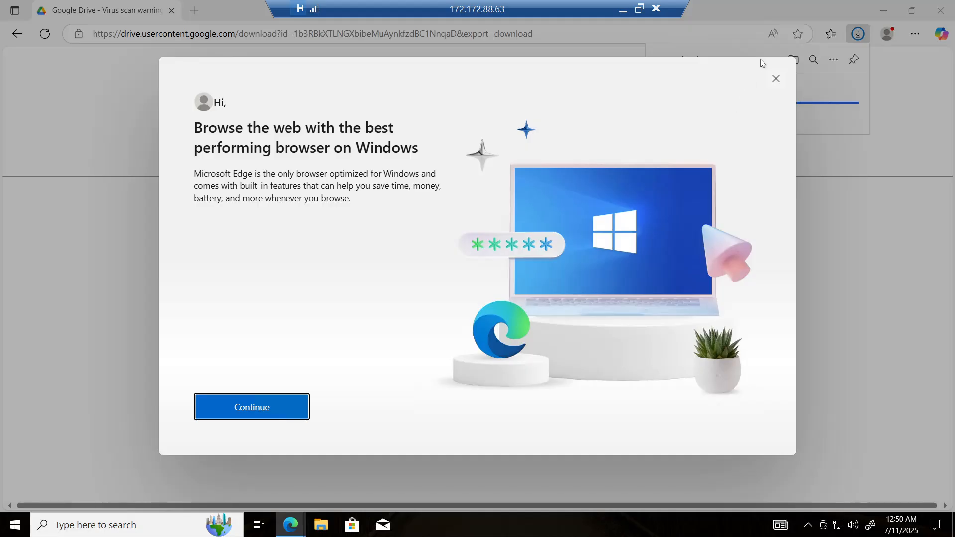
Step: Dismiss the Edge promotion, open the downloaded osTicket-Installation-Files.zip in its folder, and close the browser
left_click(777, 79)
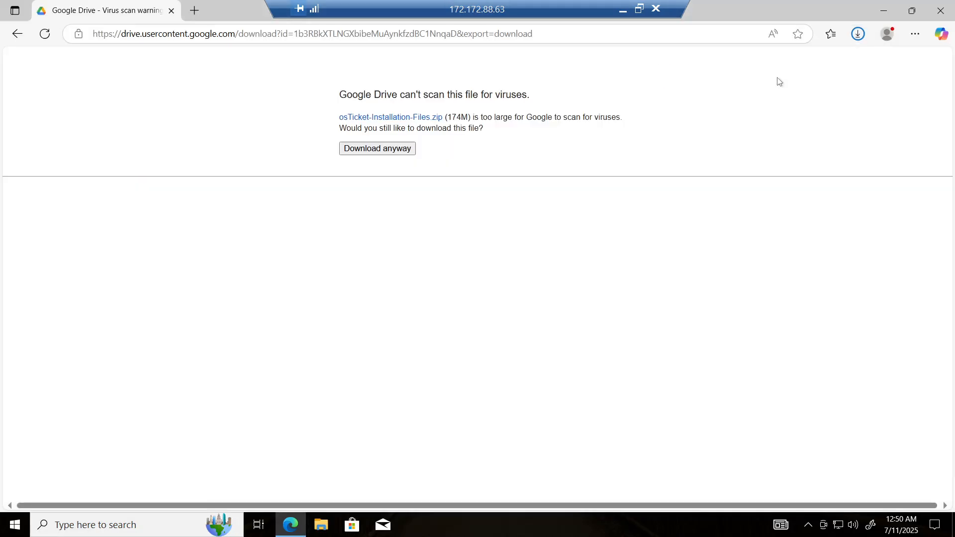
left_click(861, 37)
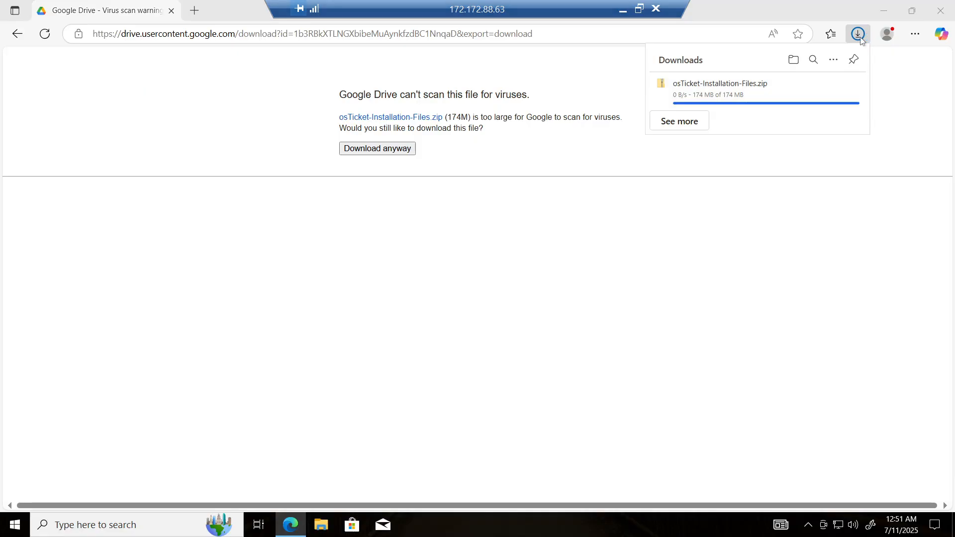
left_click(865, 117)
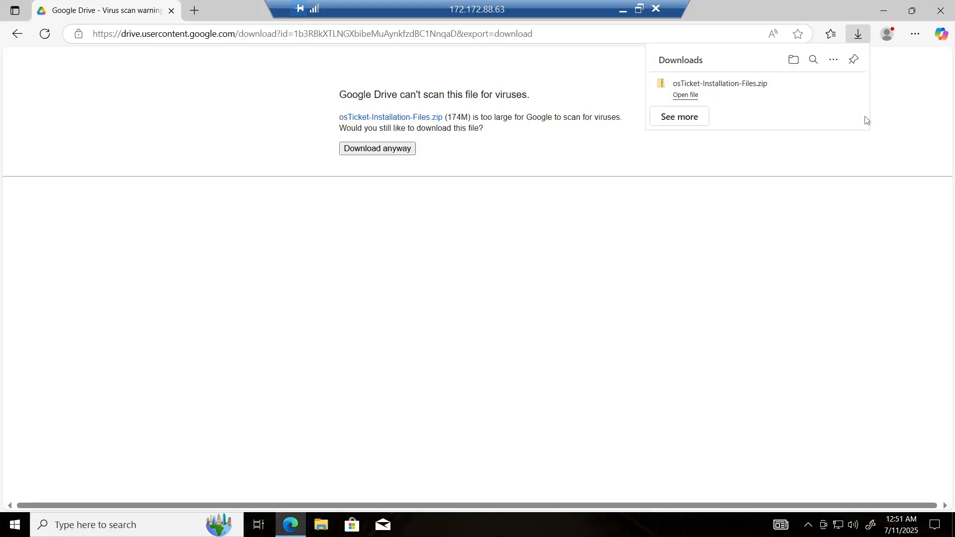
left_click(831, 91)
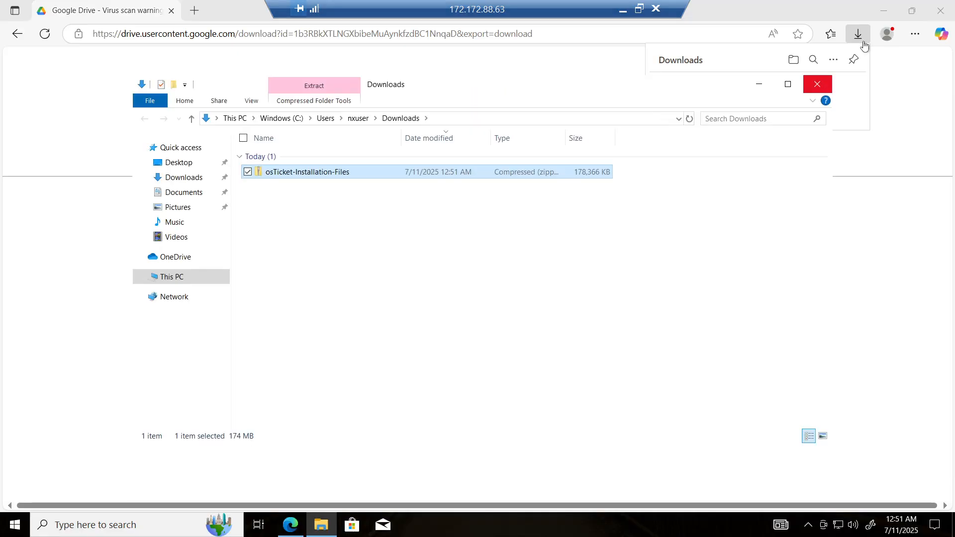
left_click(937, 13)
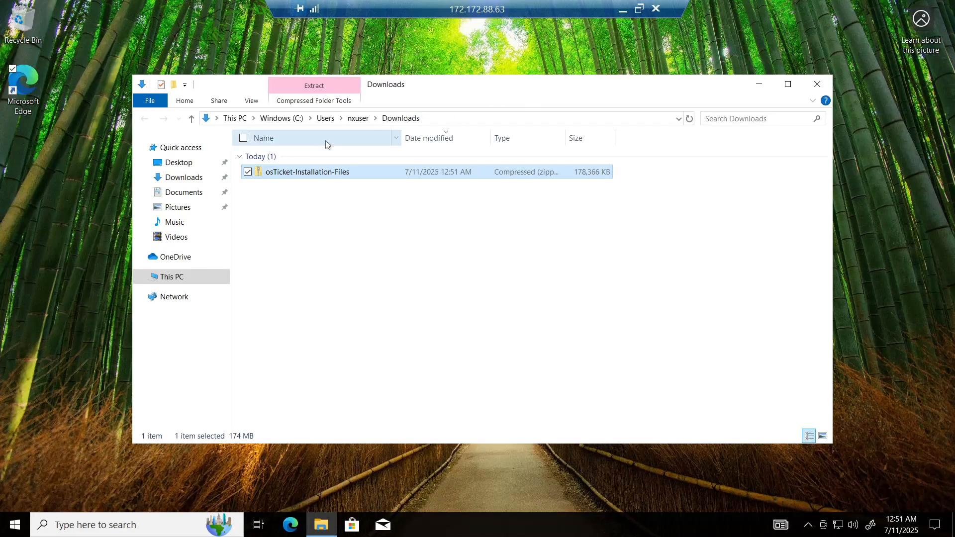
Step: Move the osTicket-Installation-Files zip from Downloads onto the desktop and close the Downloads window
left_click_drag(285, 172, 84, 211)
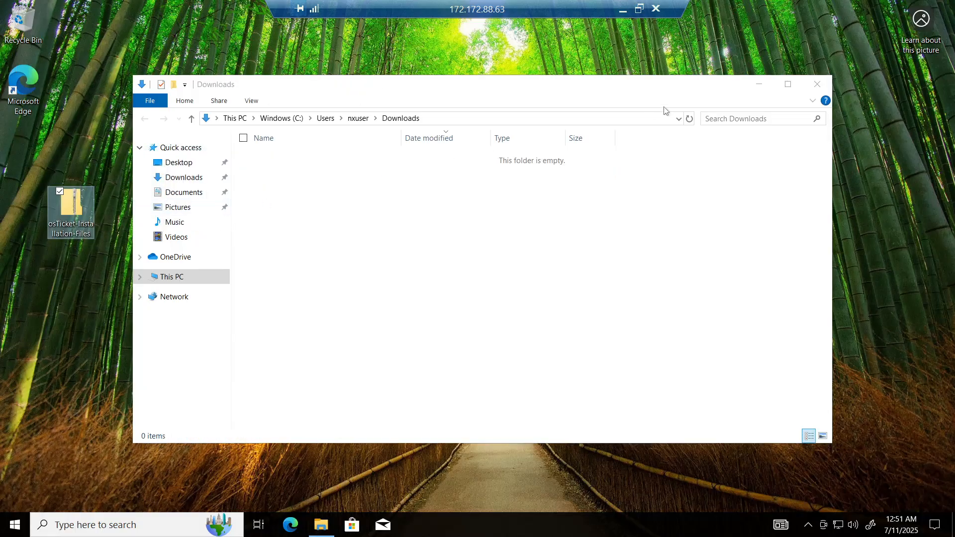
left_click(821, 89)
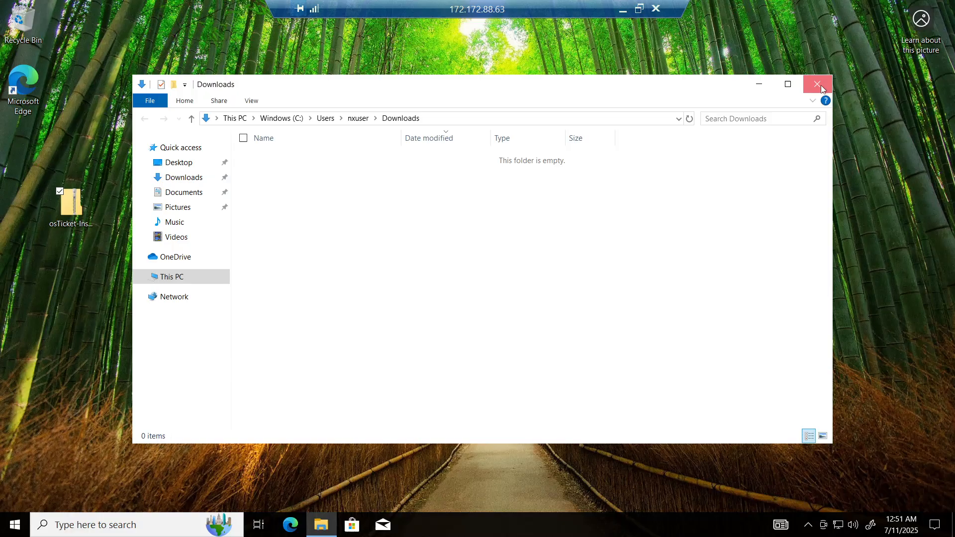
left_click_drag(67, 212, 477, 231)
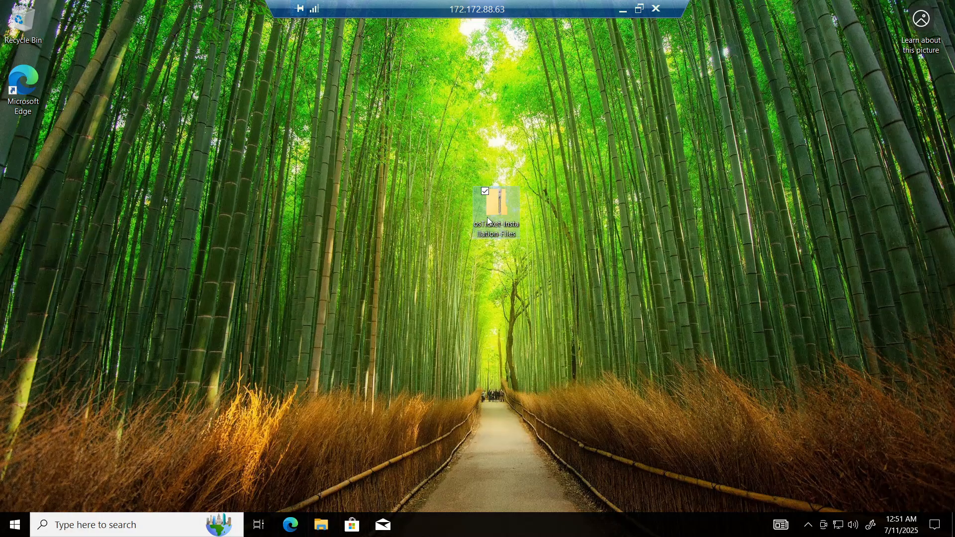
left_click(405, 238)
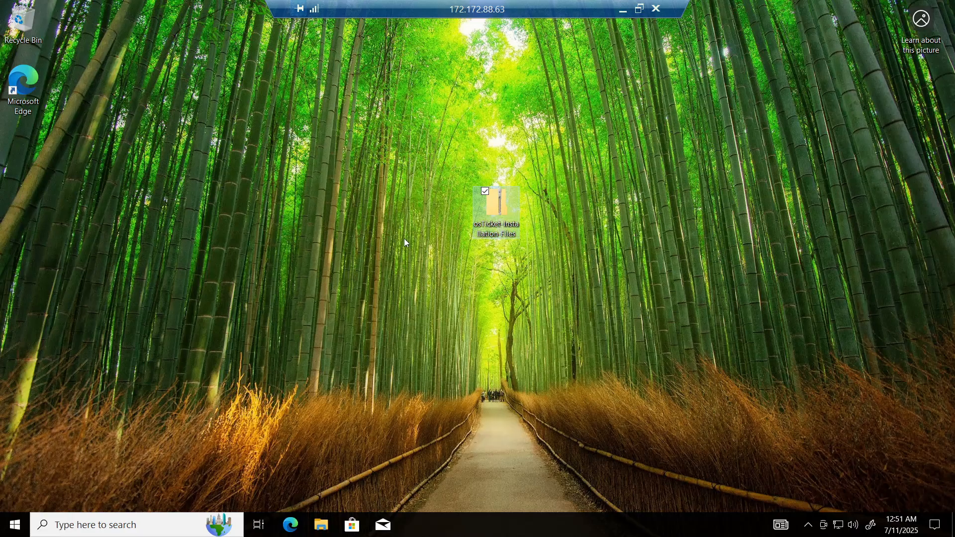
Step: Extract the zip to an osTicket-Installation-Files folder on the desktop and place that folder beside the zip
right_click(492, 204)
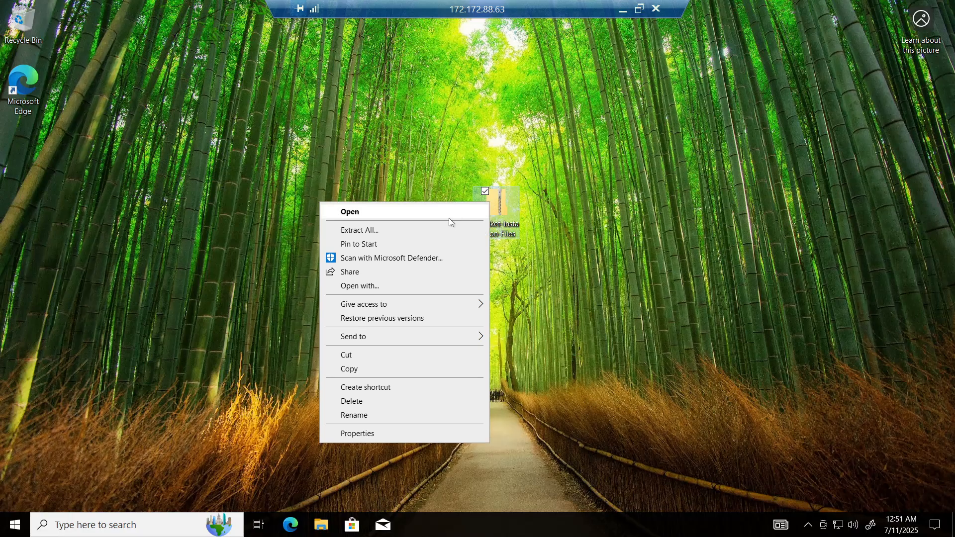
left_click(444, 229)
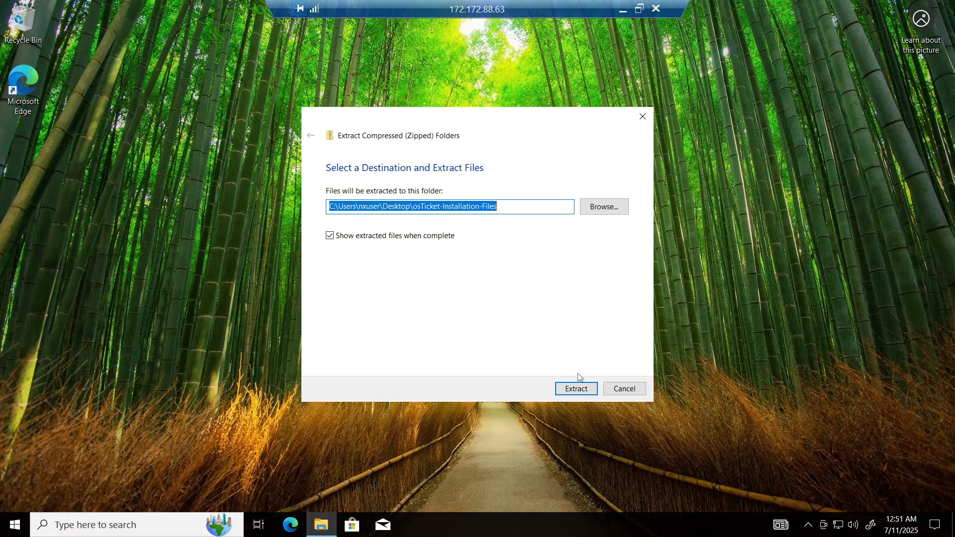
left_click(572, 391)
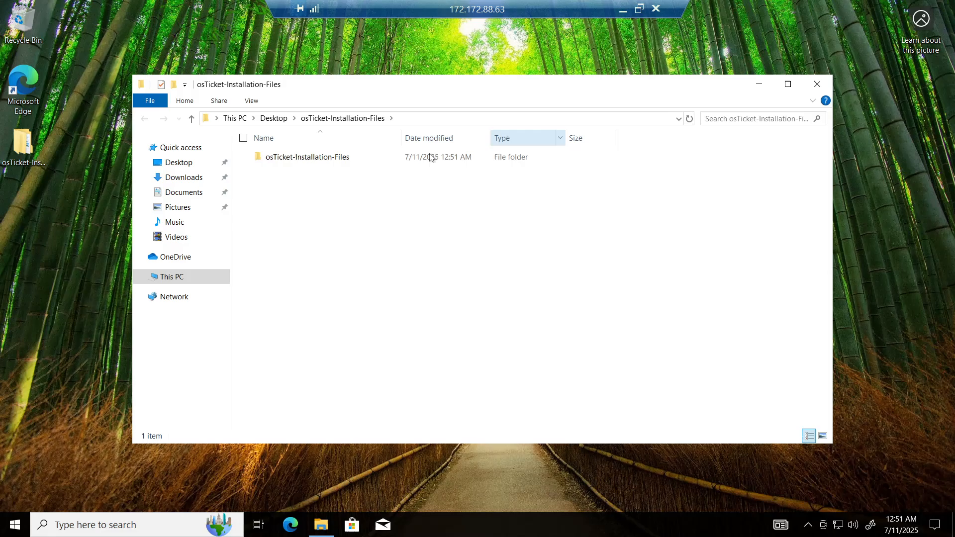
left_click(817, 84)
left_click_drag(22, 143, 500, 159)
left_click(569, 179)
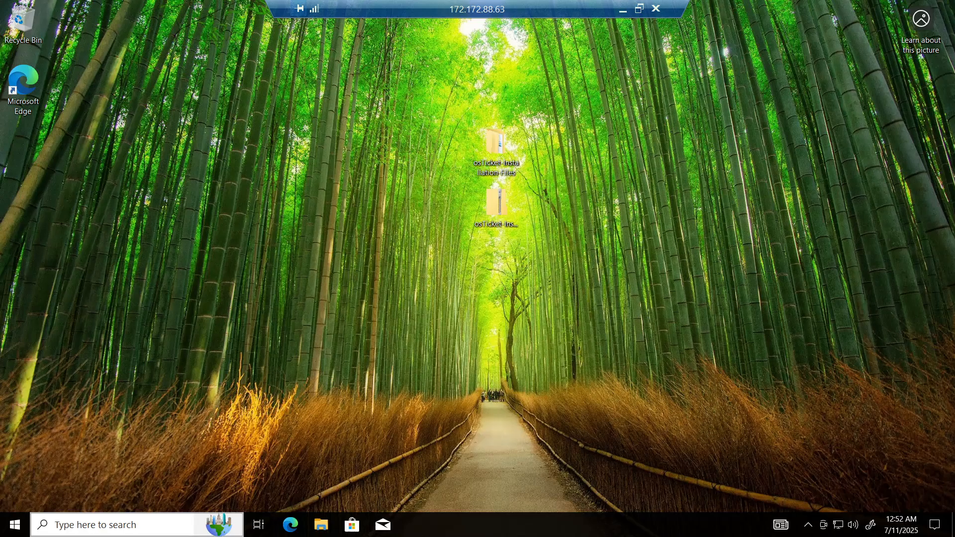
Step: Open Control Panel and go to Programs to open the Windows Features dialog
left_click(111, 533)
type("con")
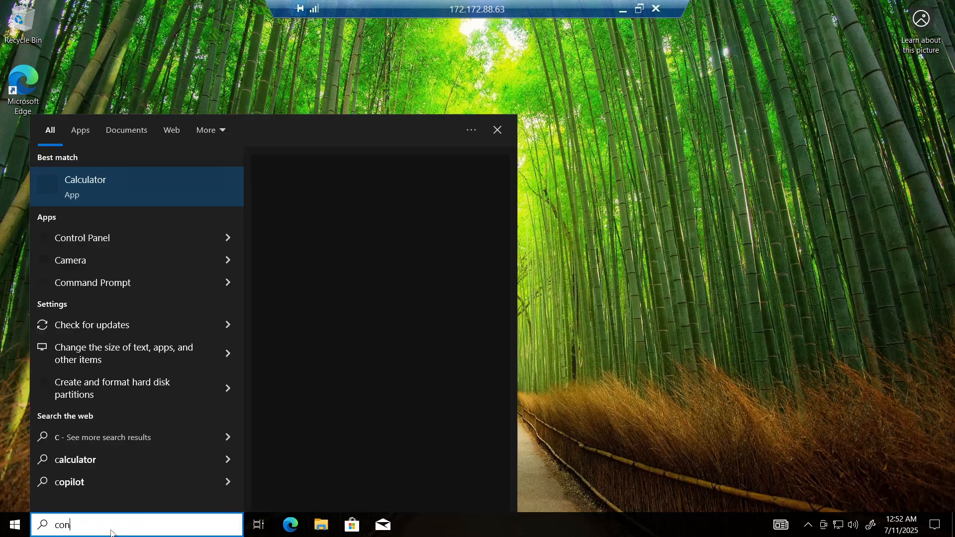
type("trol")
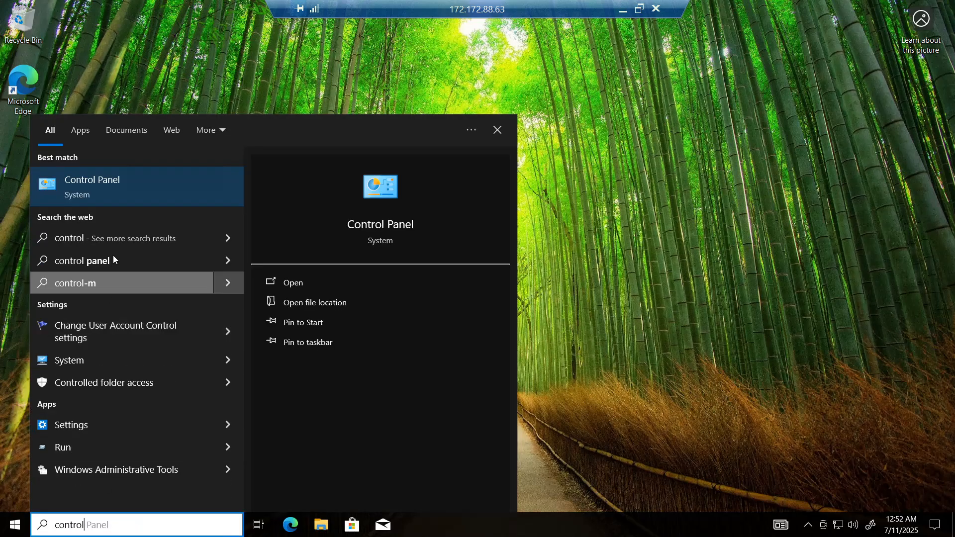
left_click(110, 194)
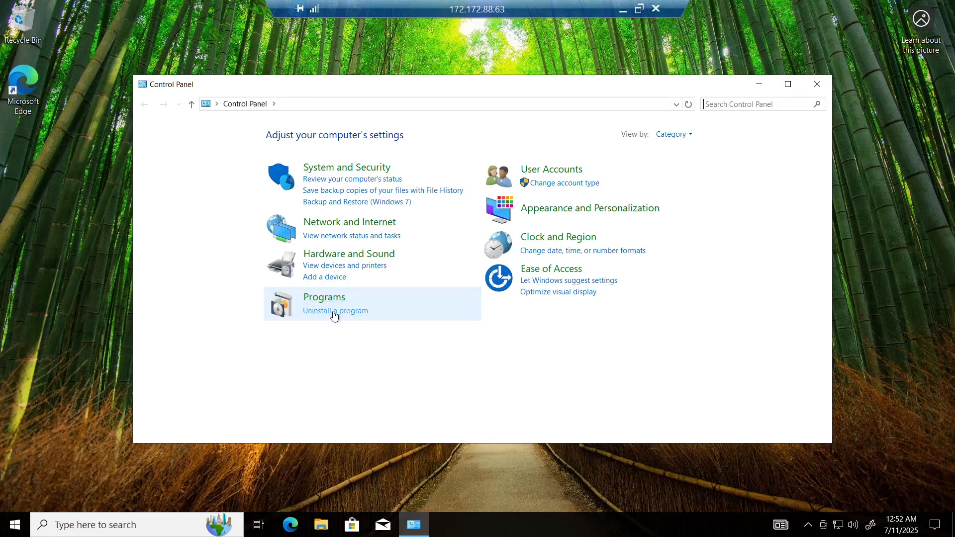
left_click(334, 314)
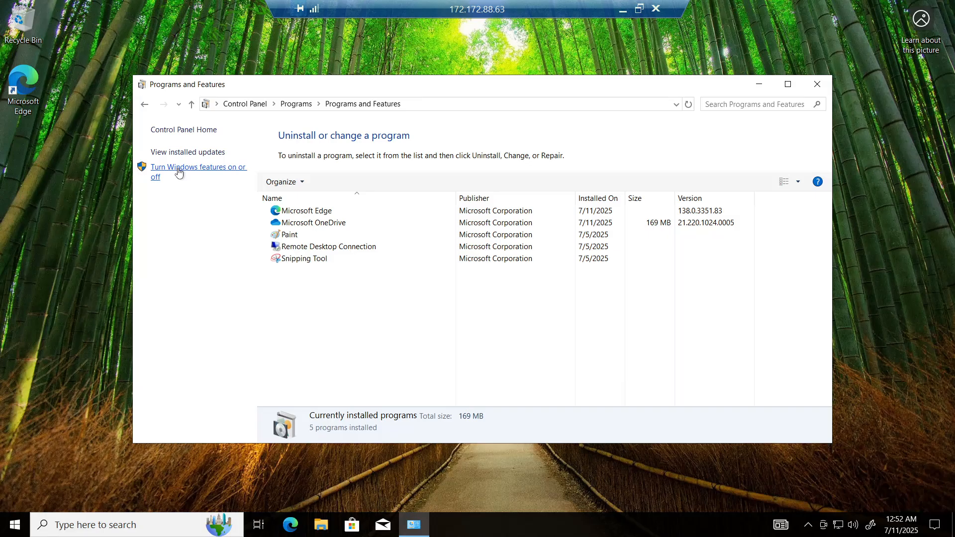
left_click(178, 172)
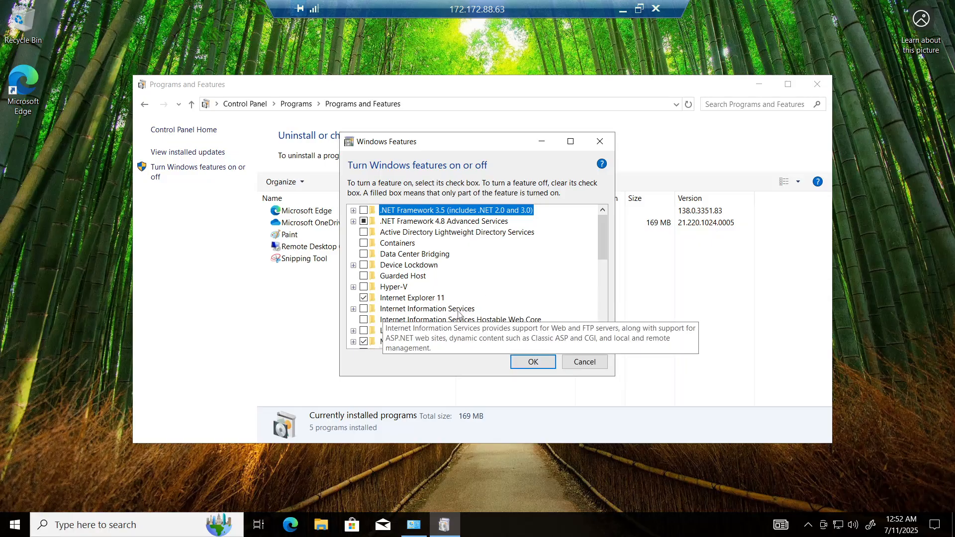
Step: Enable Internet Information Services with CGI under World Wide Web Services' Application Development Features, apply, and close Control Panel
left_click(364, 309)
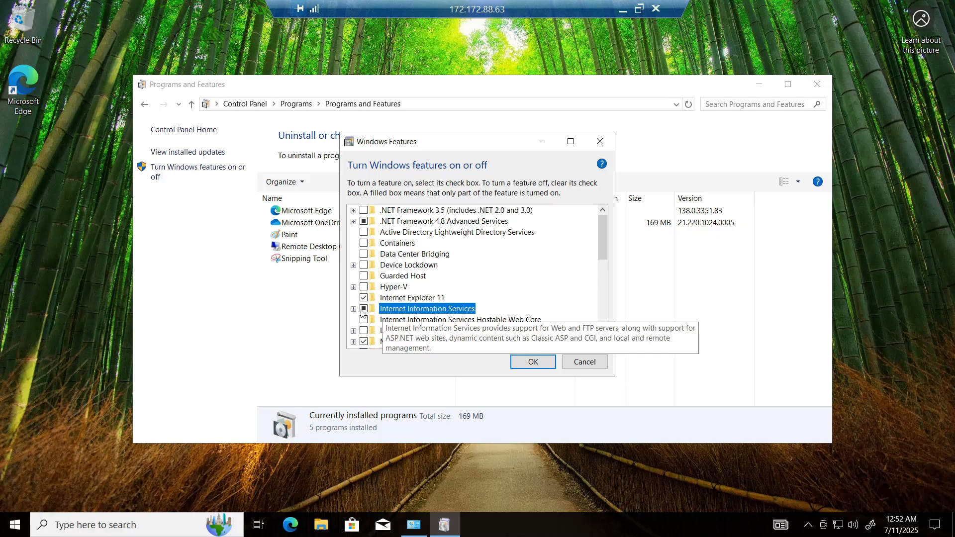
left_click(354, 309)
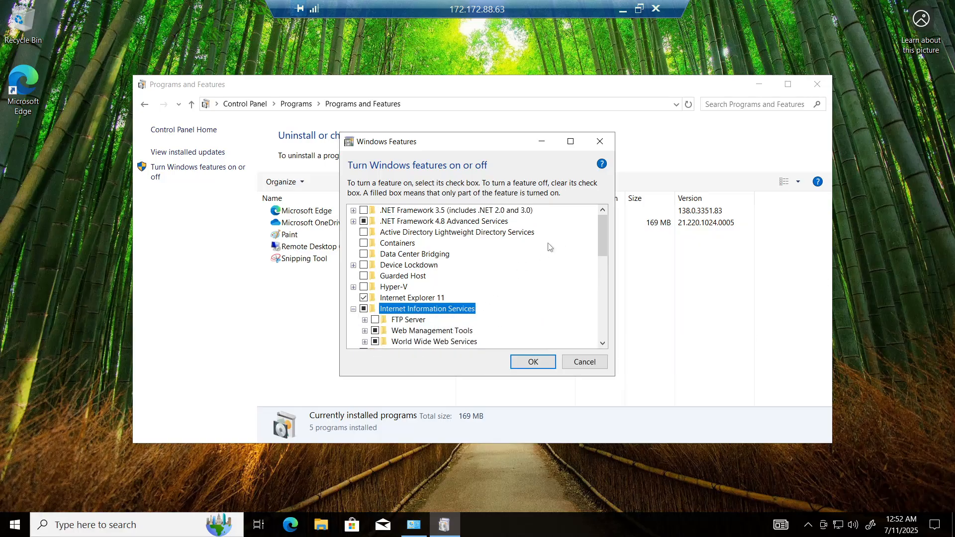
left_click_drag(604, 248, 604, 254)
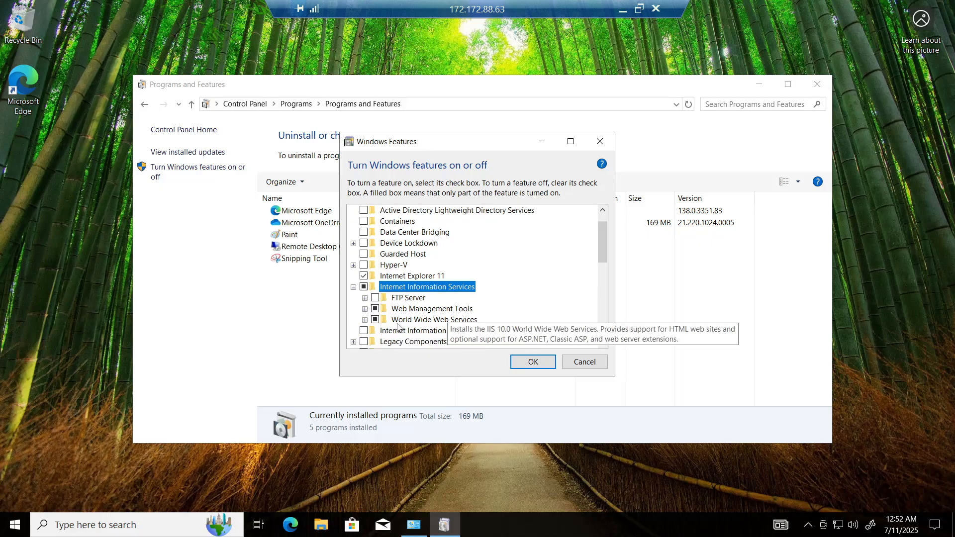
left_click(366, 321)
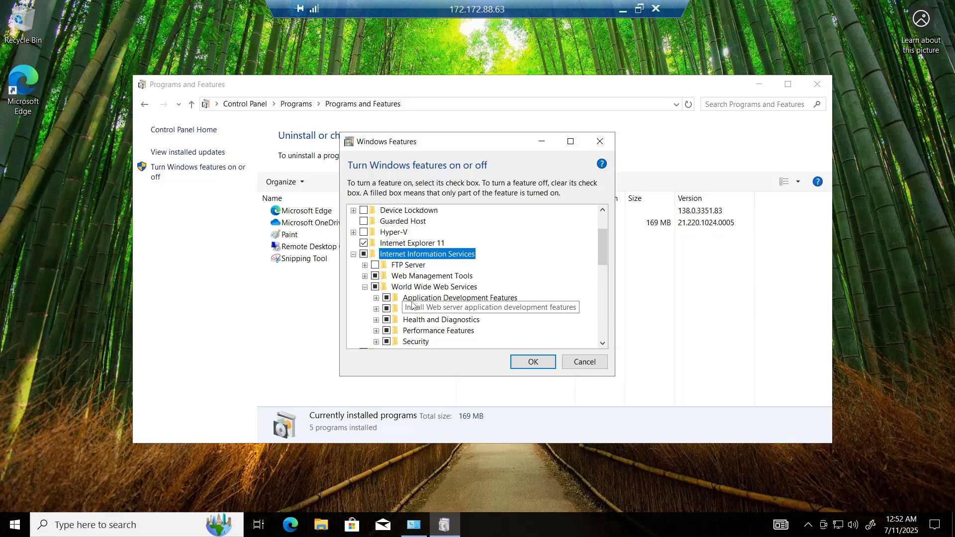
left_click(377, 299)
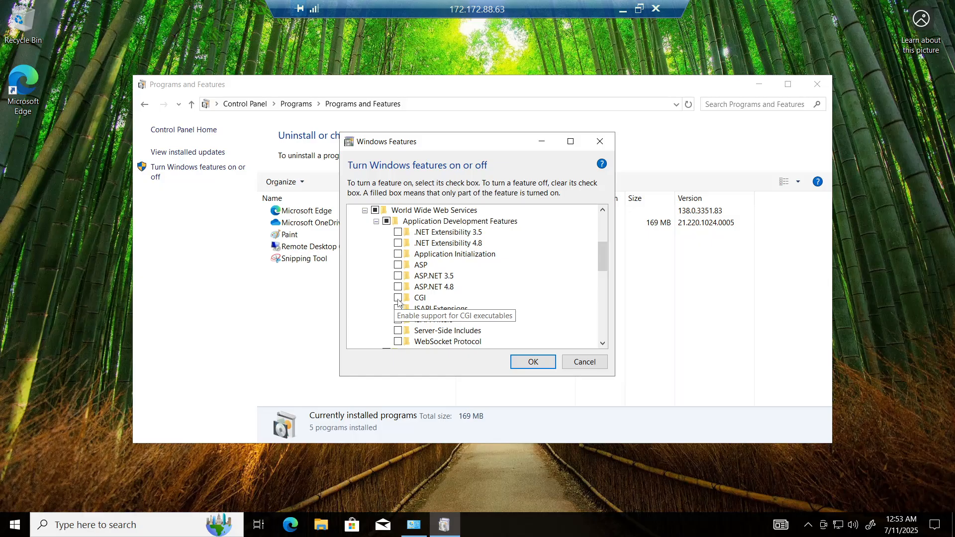
left_click(398, 298)
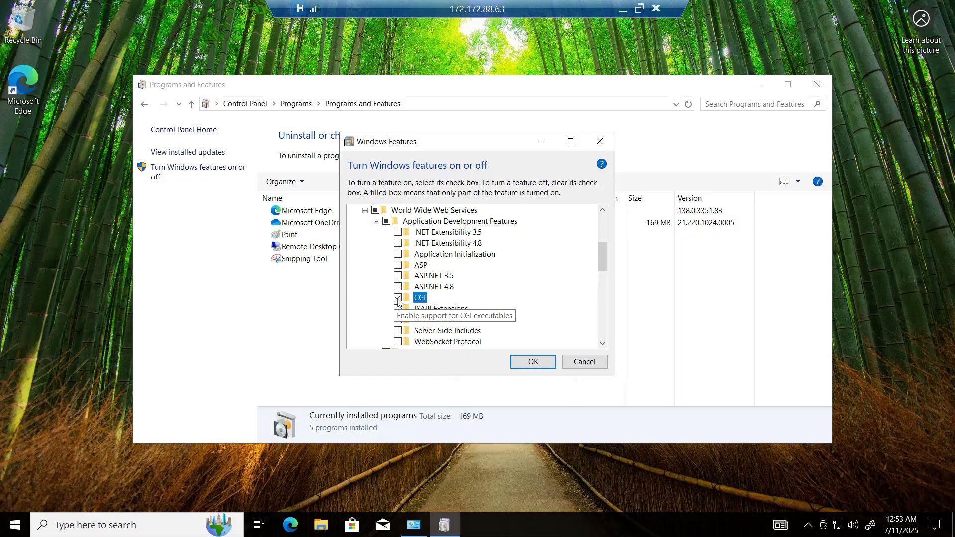
left_click(533, 364)
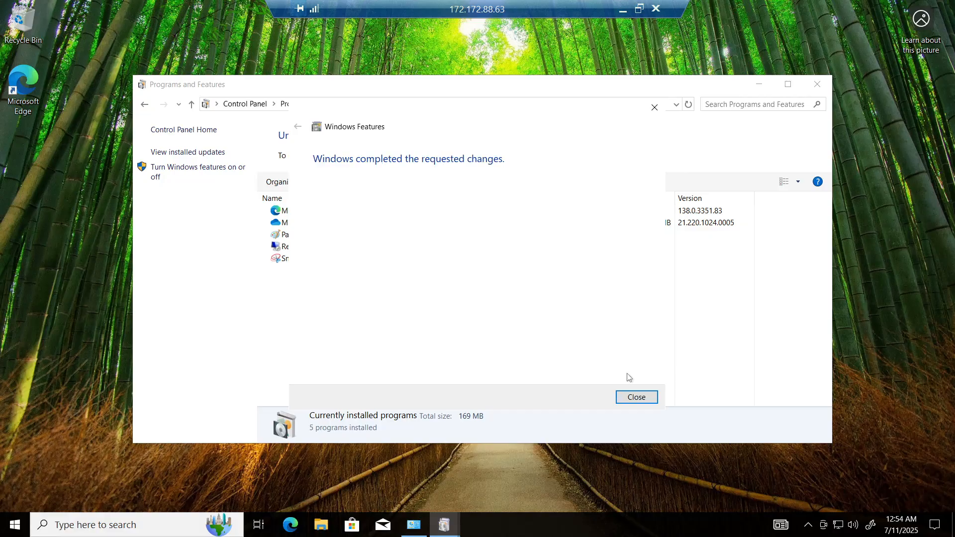
left_click(641, 398)
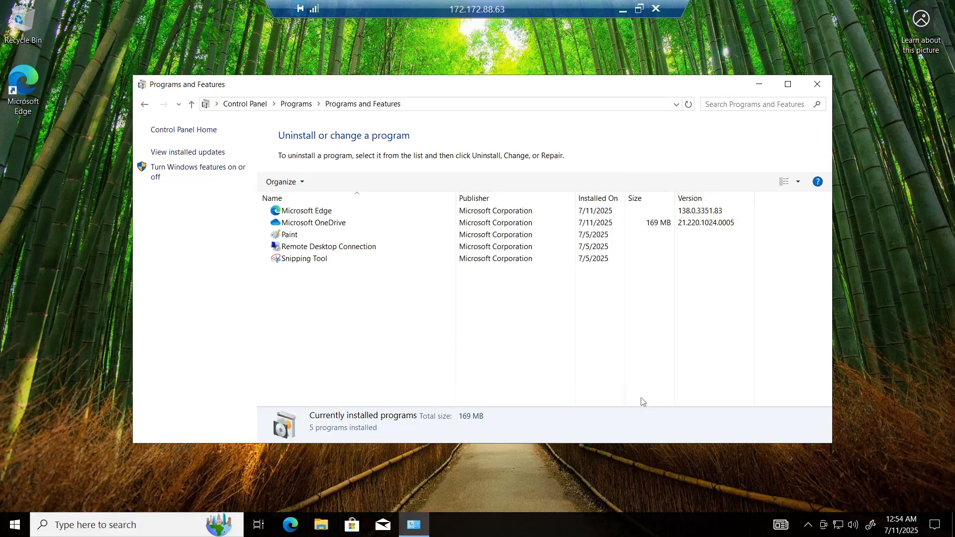
left_click(819, 79)
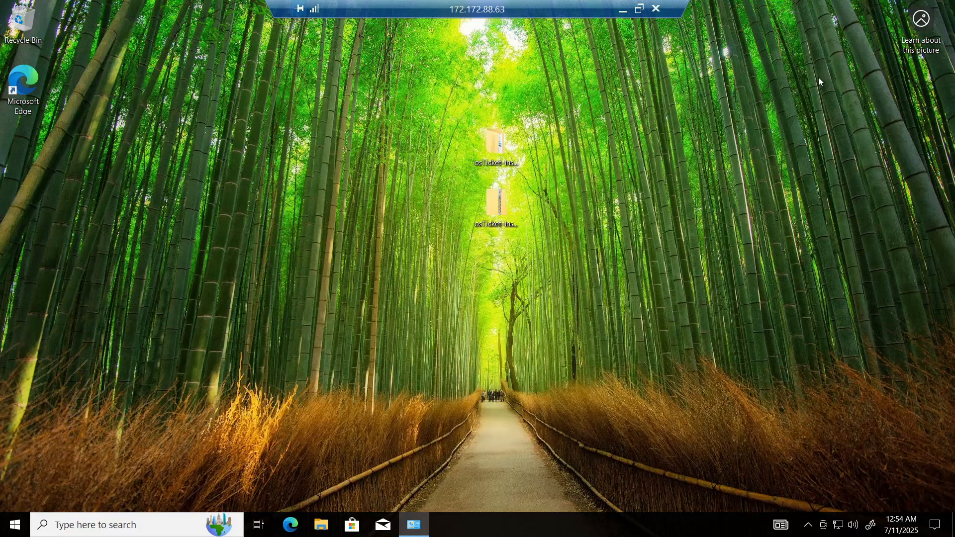
Step: Open Edge and browse to 127.0.0.1 to check the IIS welcome page
left_click(291, 525)
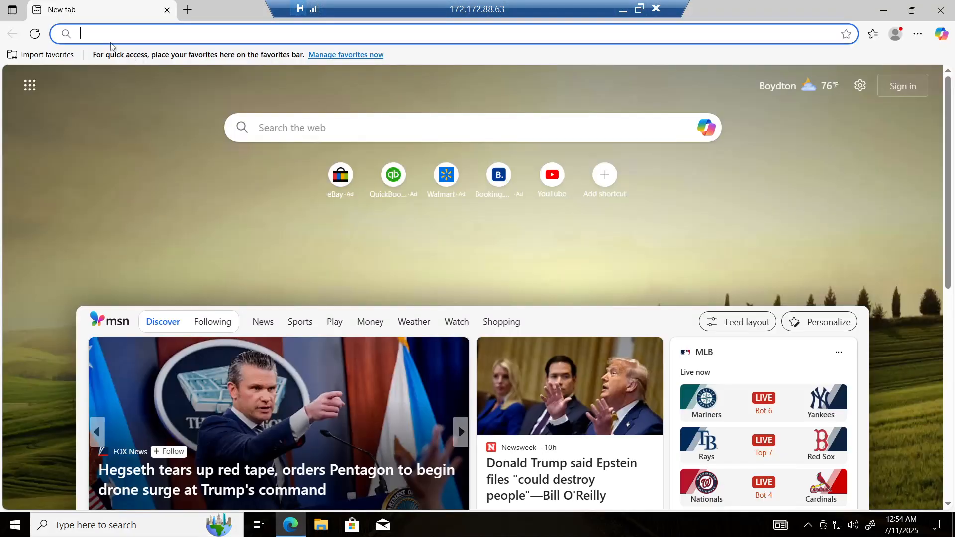
type("127")
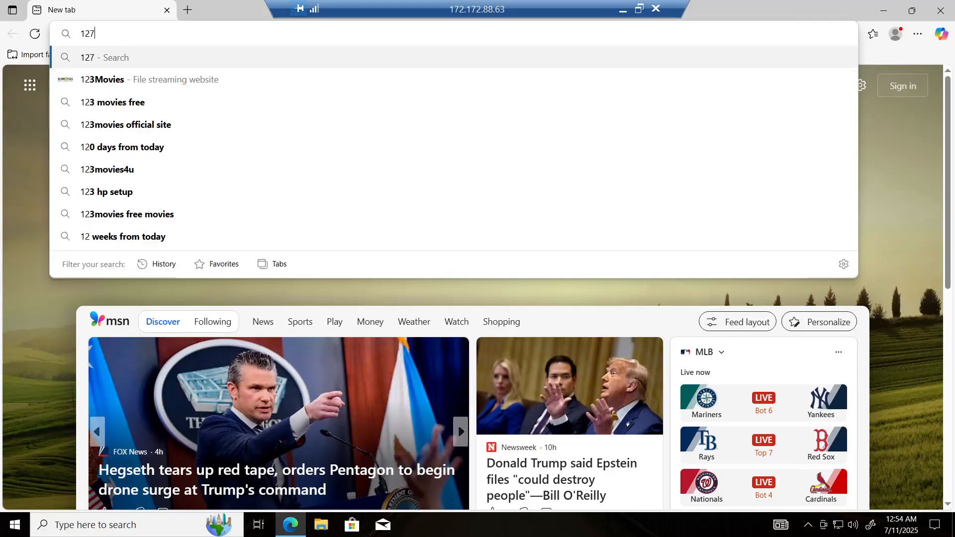
type(".0.0")
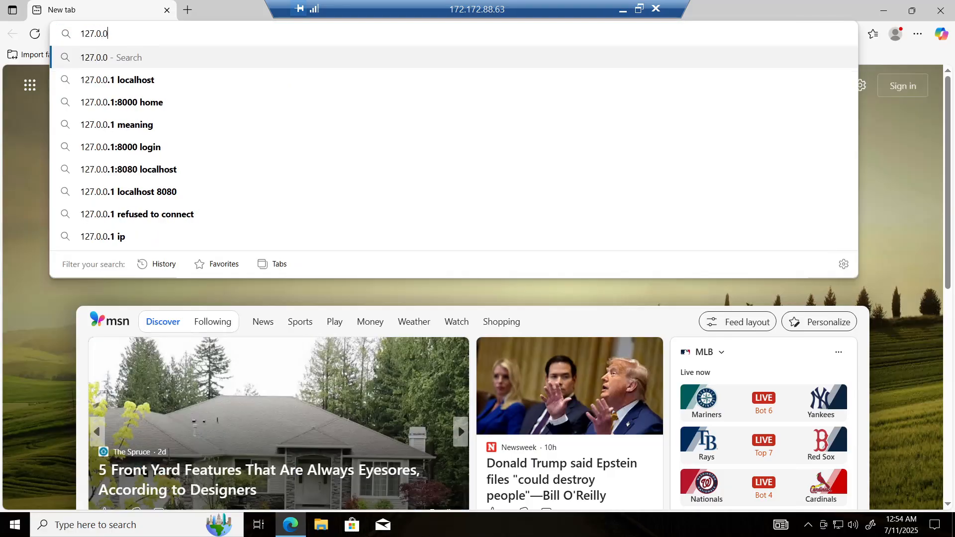
type(".1")
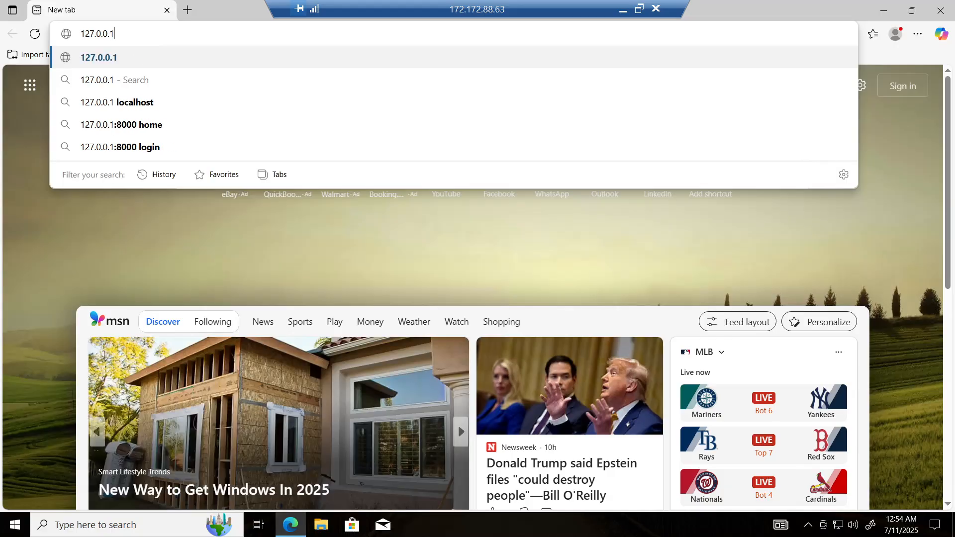
key("Return")
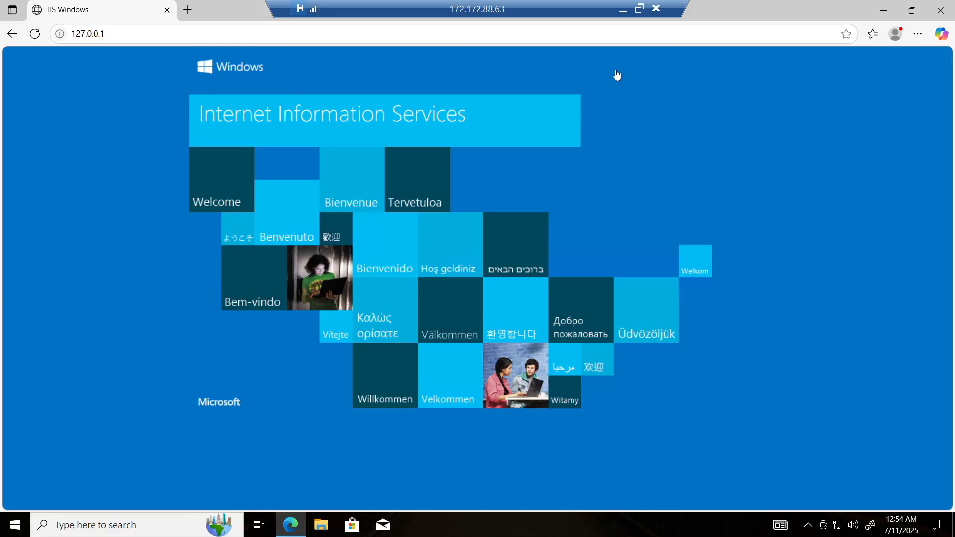
Step: Minimize the browser and open the extracted osTicket-Installation-Files folder on the desktop
left_click(884, 9)
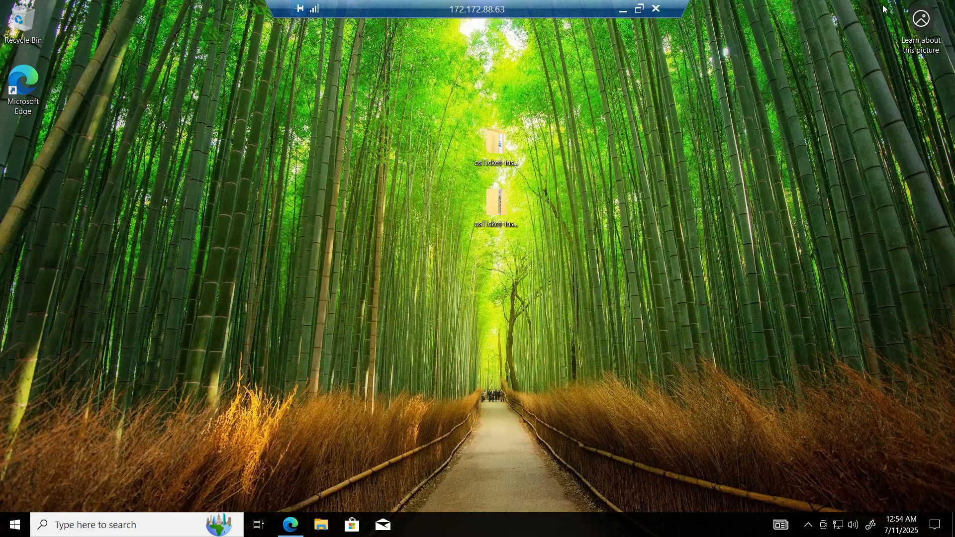
left_click(496, 148)
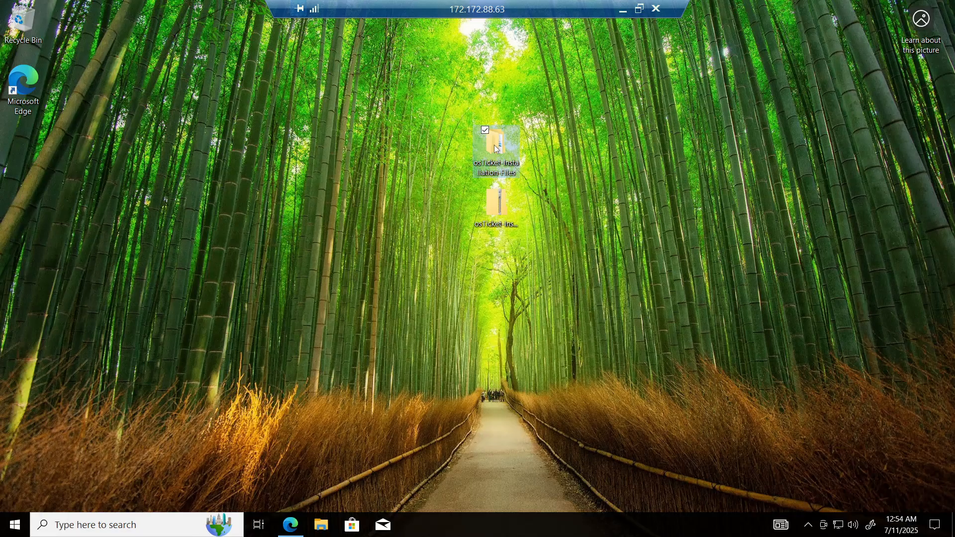
double_click(495, 148)
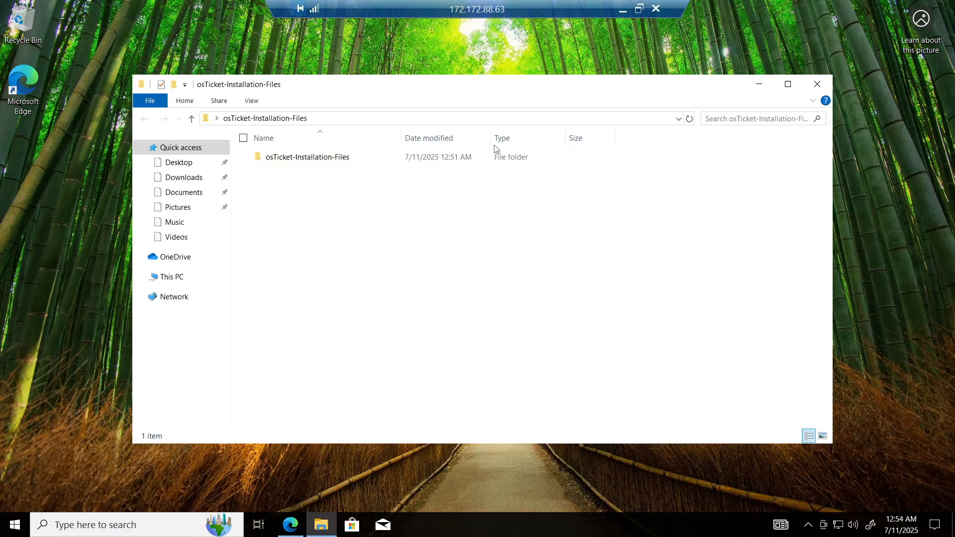
Step: Open the inner osTicket-Installation-Files folder and install PHPManagerForIIS_V1.5.0, agreeing to the MIT license
double_click(321, 160)
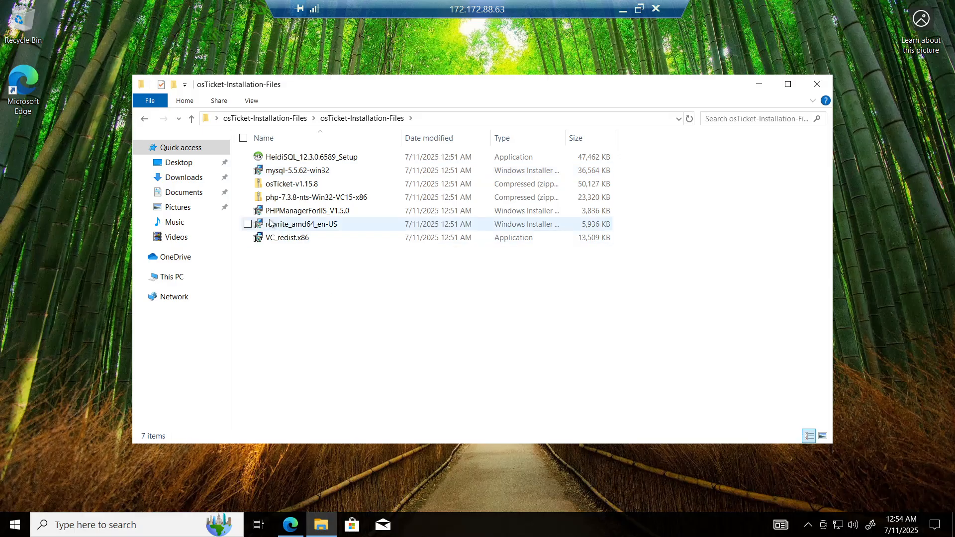
double_click(302, 211)
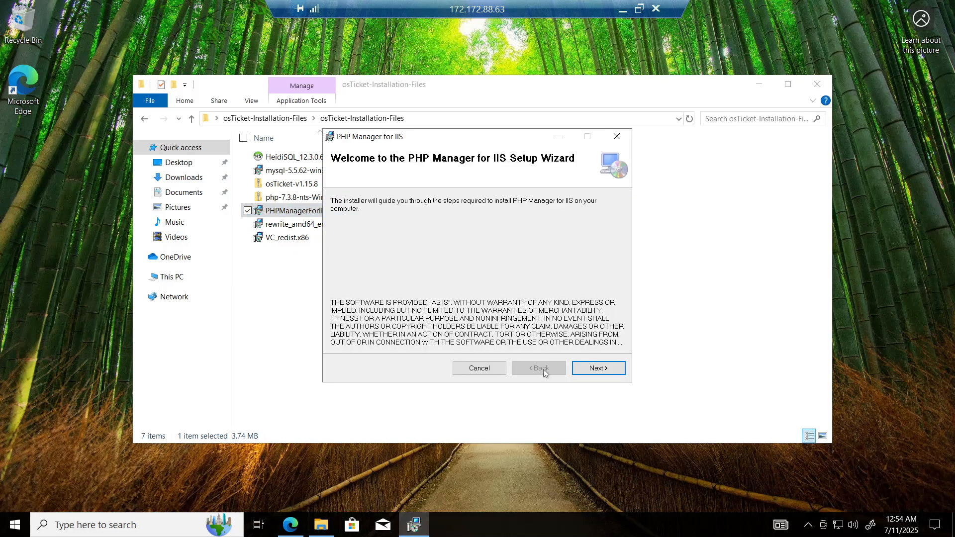
left_click(589, 371)
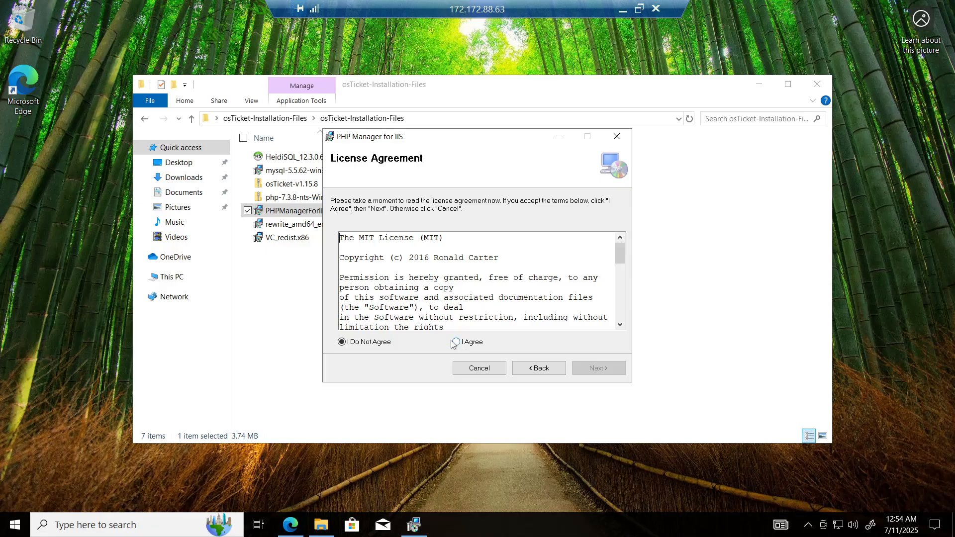
left_click(457, 343)
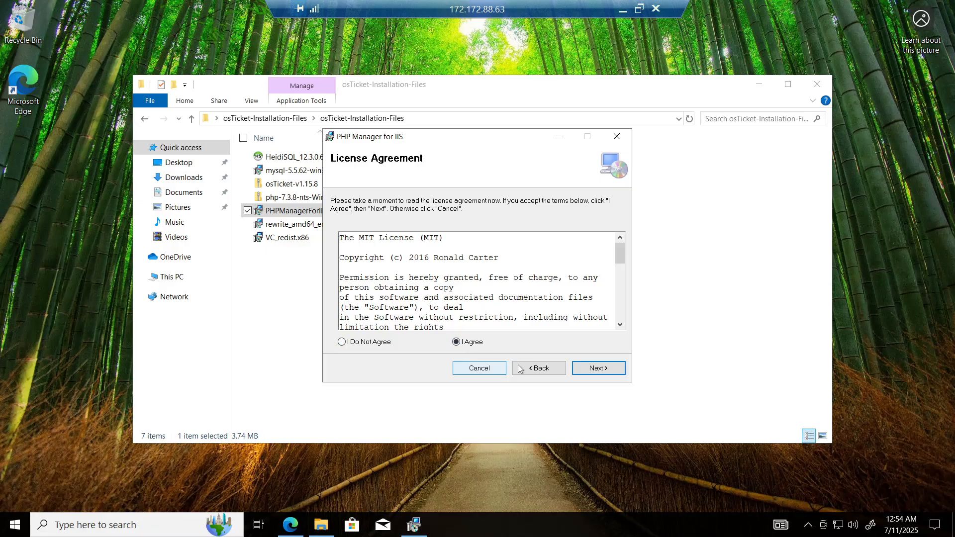
left_click(599, 369)
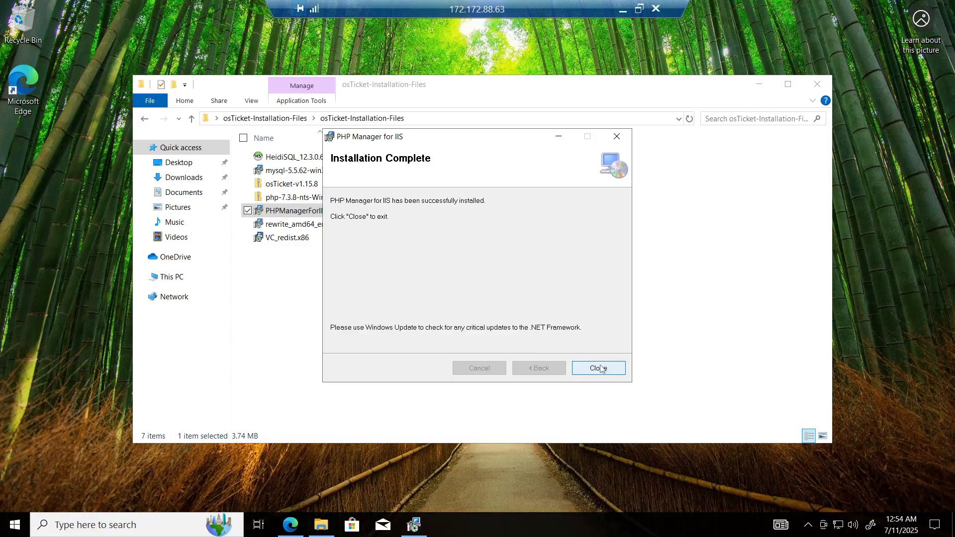
left_click(599, 369)
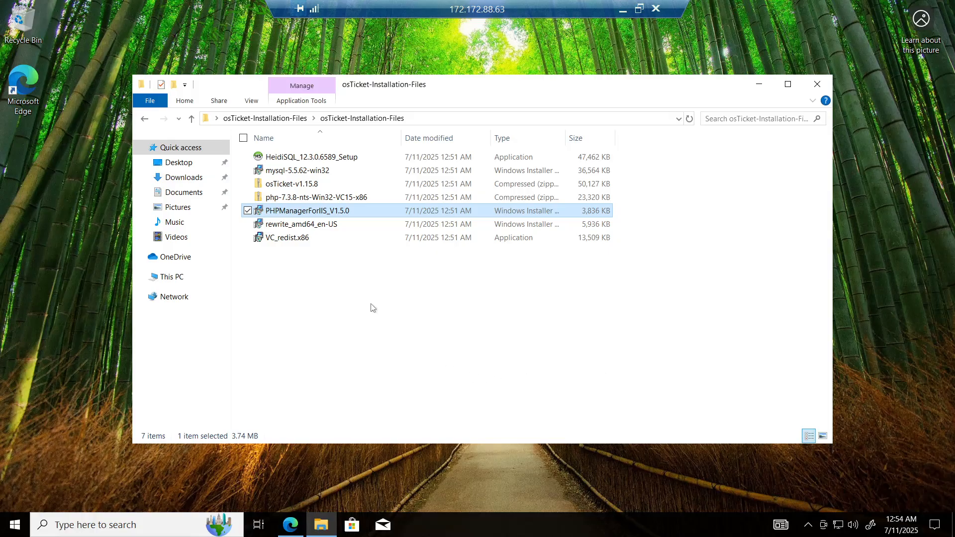
Step: Install IIS URL Rewrite Module 2 from rewrite_amd64_en-US, accepting the license terms
double_click(285, 226)
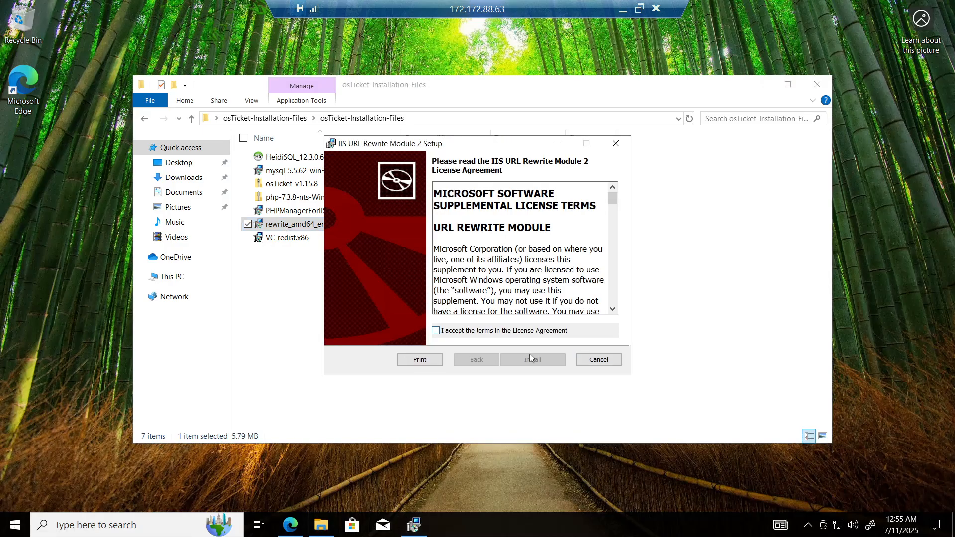
left_click(436, 331)
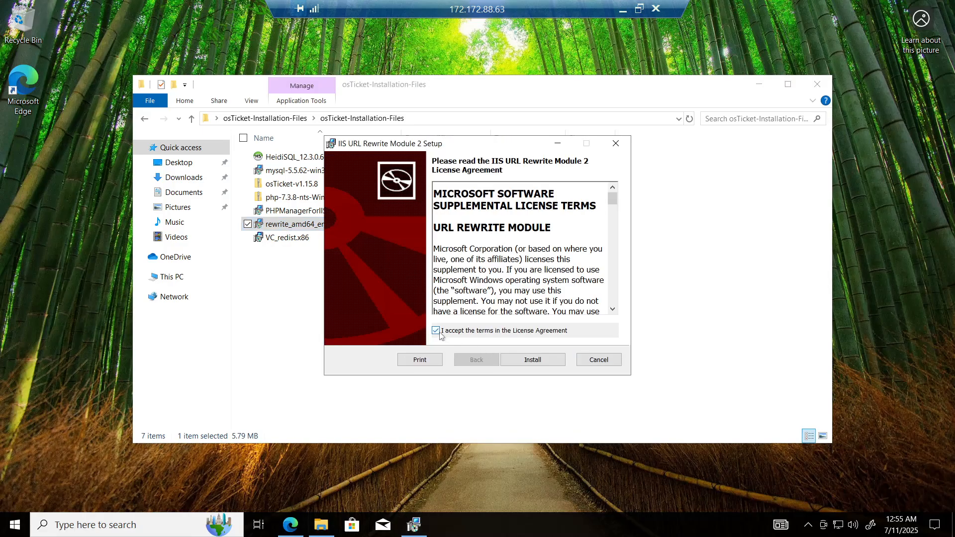
left_click(550, 362)
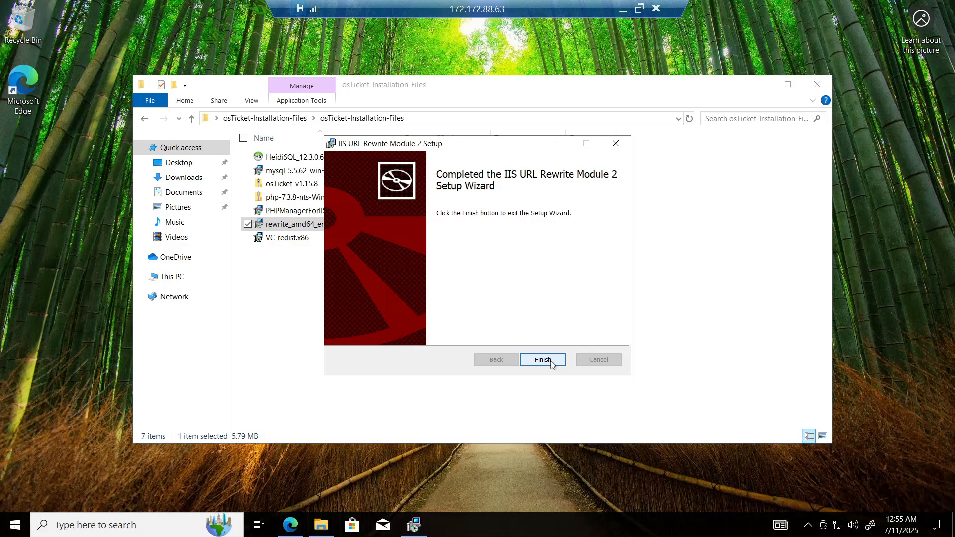
left_click(551, 363)
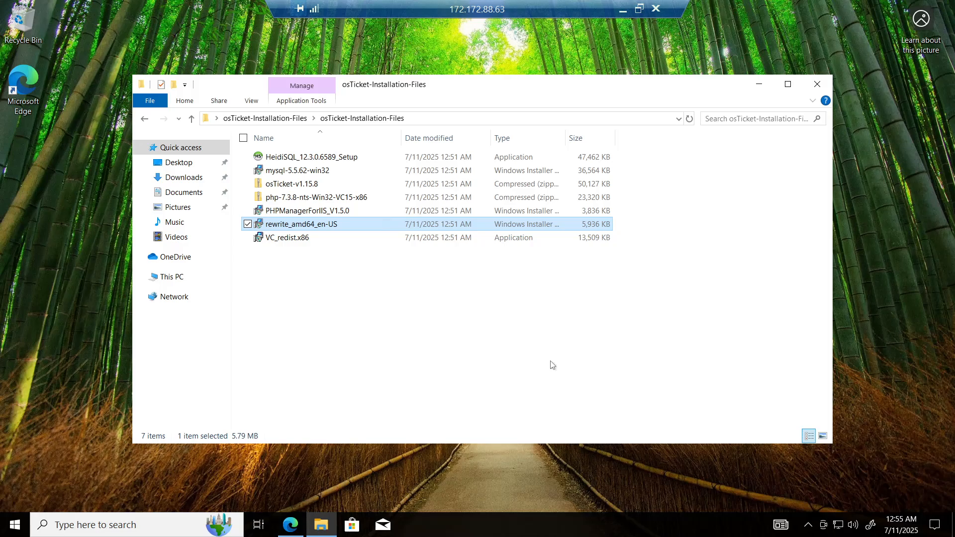
Step: Create a new folder named PHP at the root of the Windows (C:) drive
left_click(818, 84)
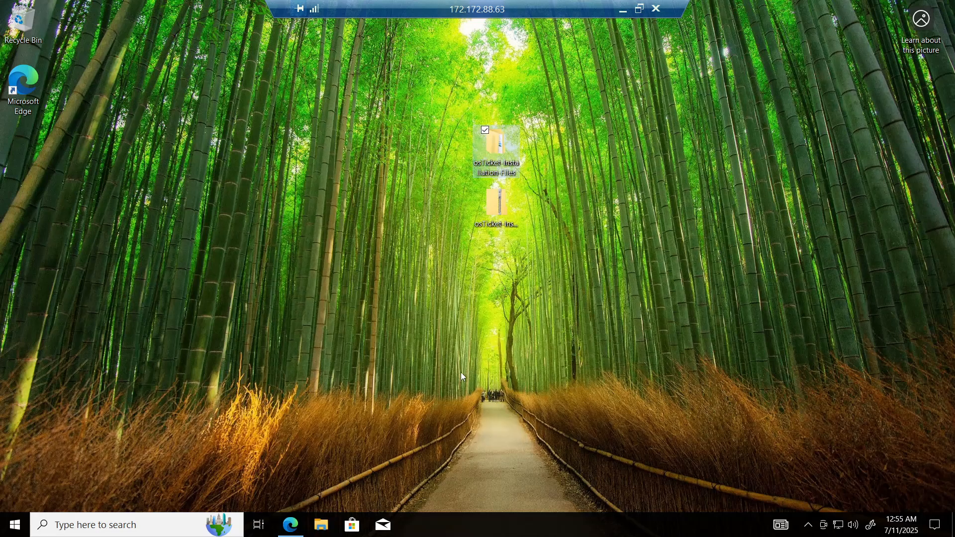
left_click(322, 526)
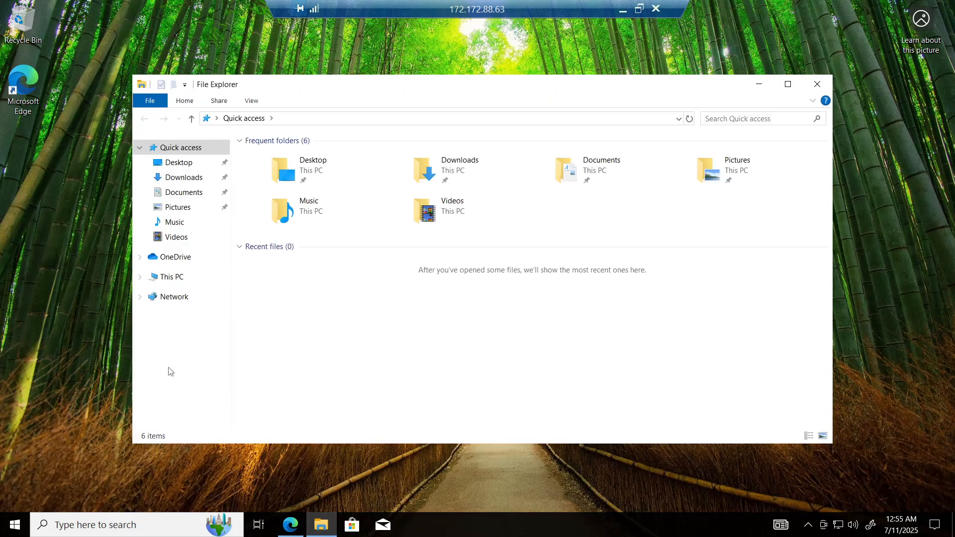
left_click(171, 279)
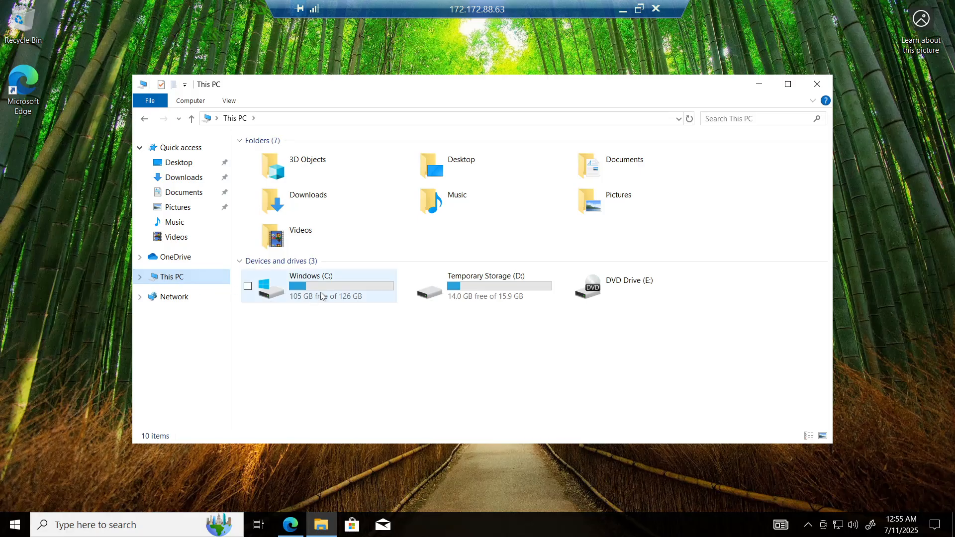
double_click(353, 289)
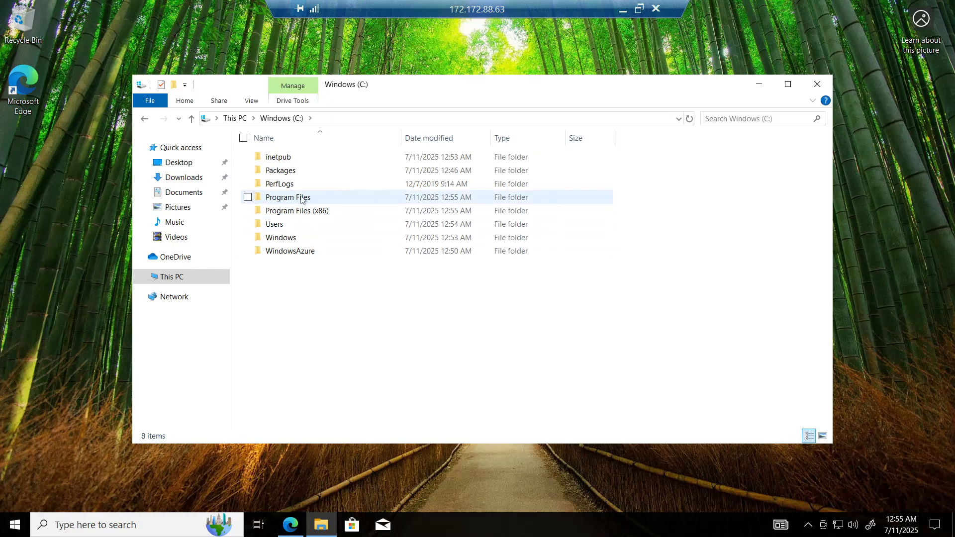
right_click(305, 277)
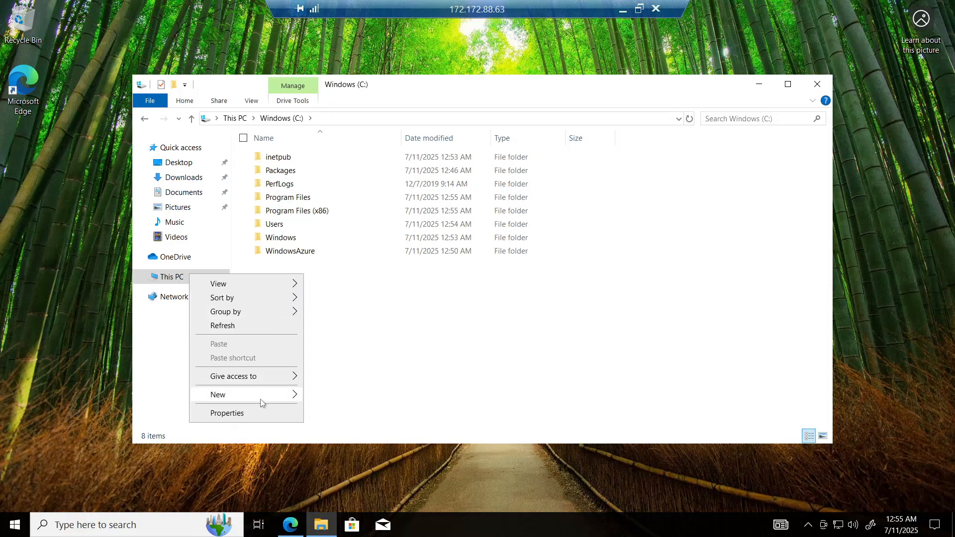
mouse_move(260, 399)
left_click(321, 397)
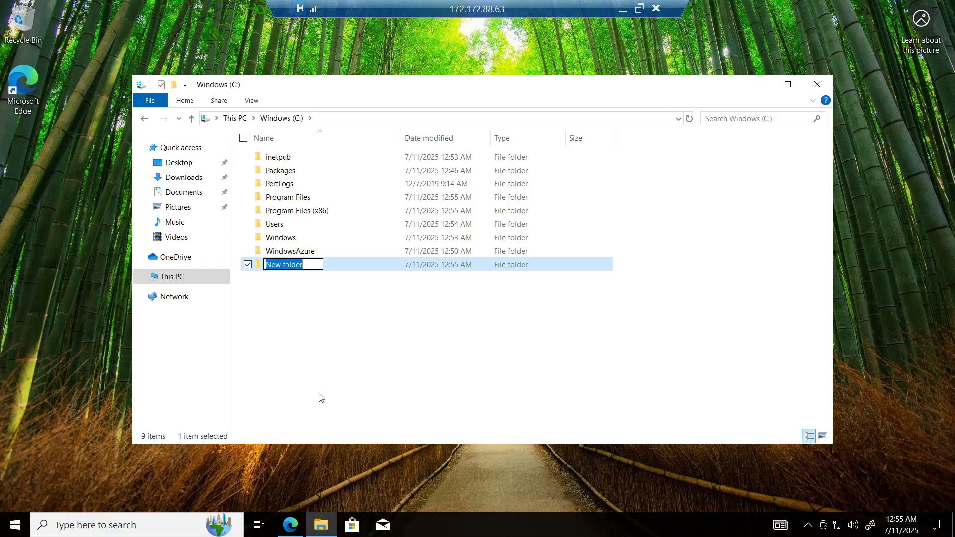
type("PHP")
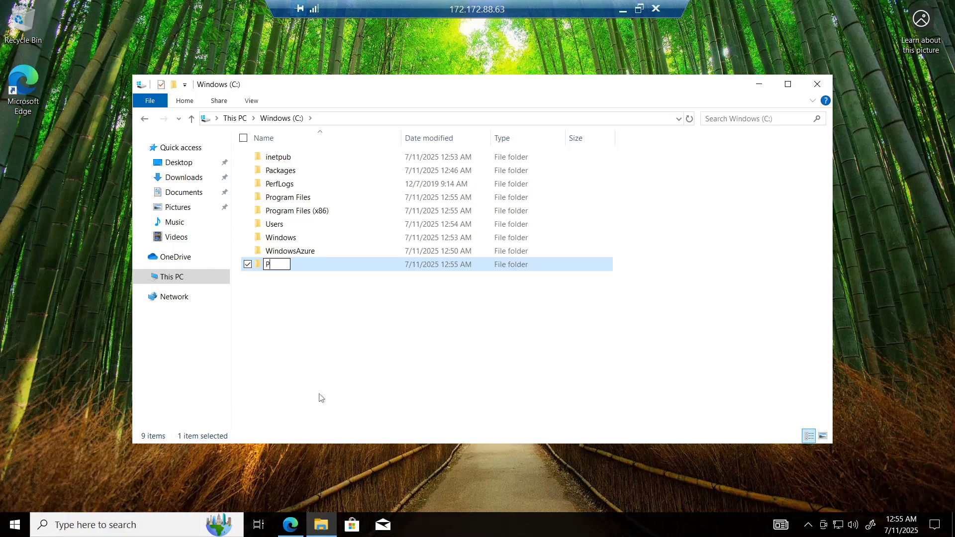
left_click(359, 382)
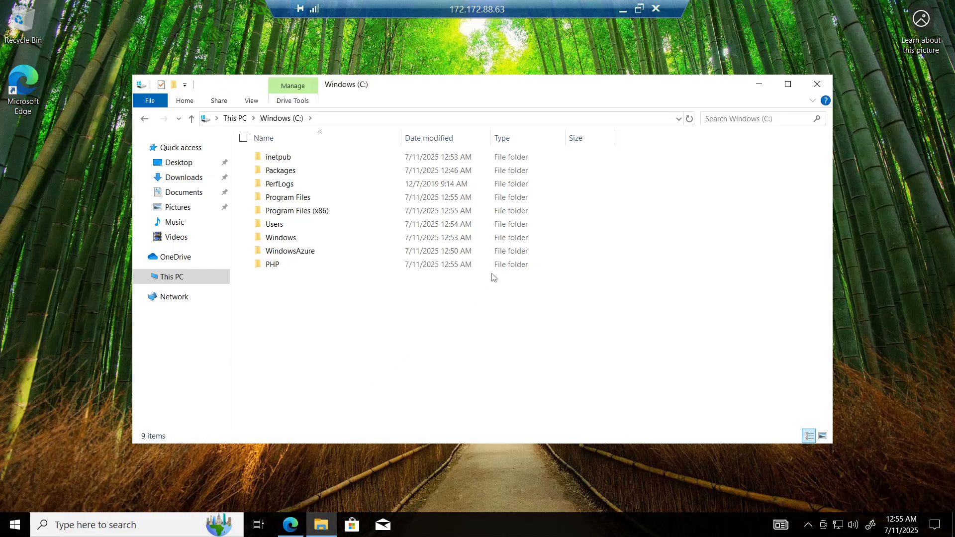
left_click(818, 84)
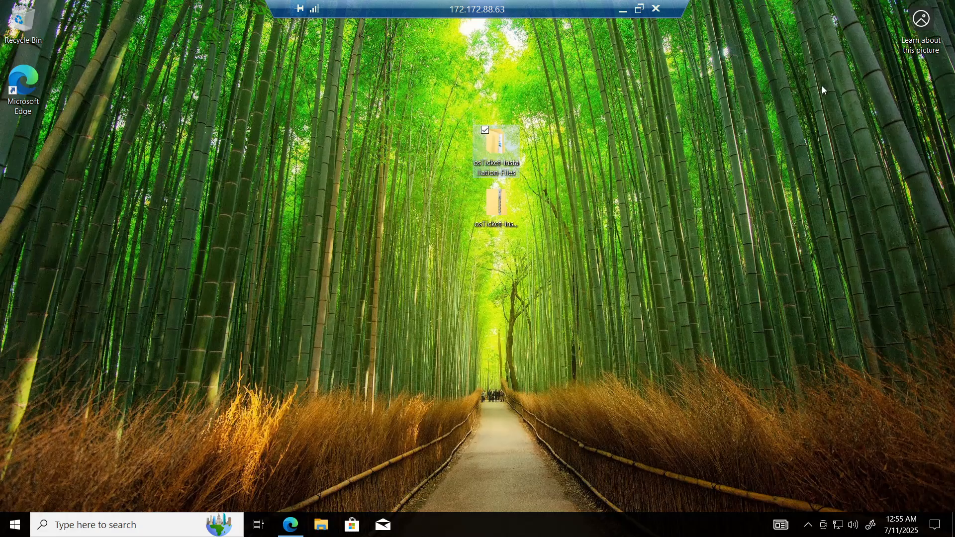
Step: Extract the php-7.3.8-nts-Win32-VC15-x86 archive into the C:\PHP folder
double_click(493, 149)
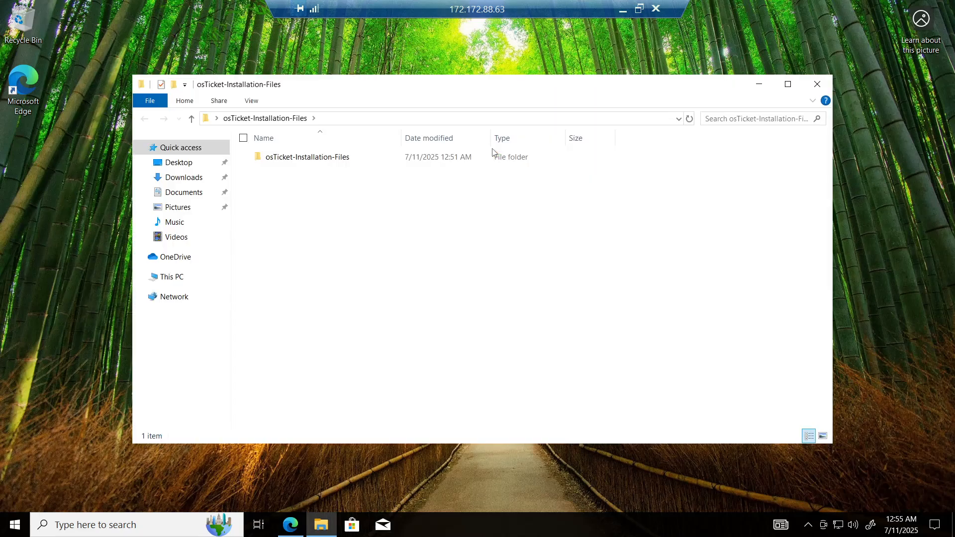
double_click(344, 159)
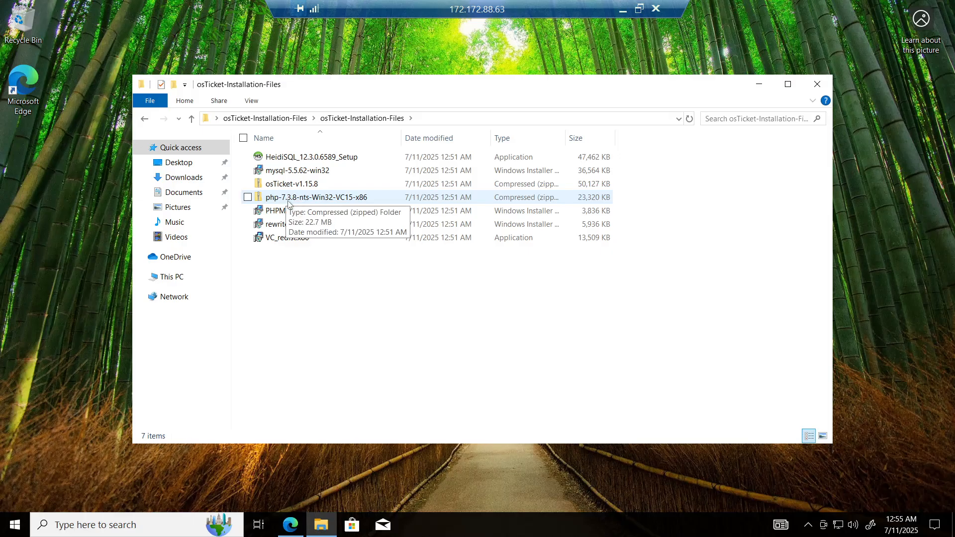
right_click(317, 198)
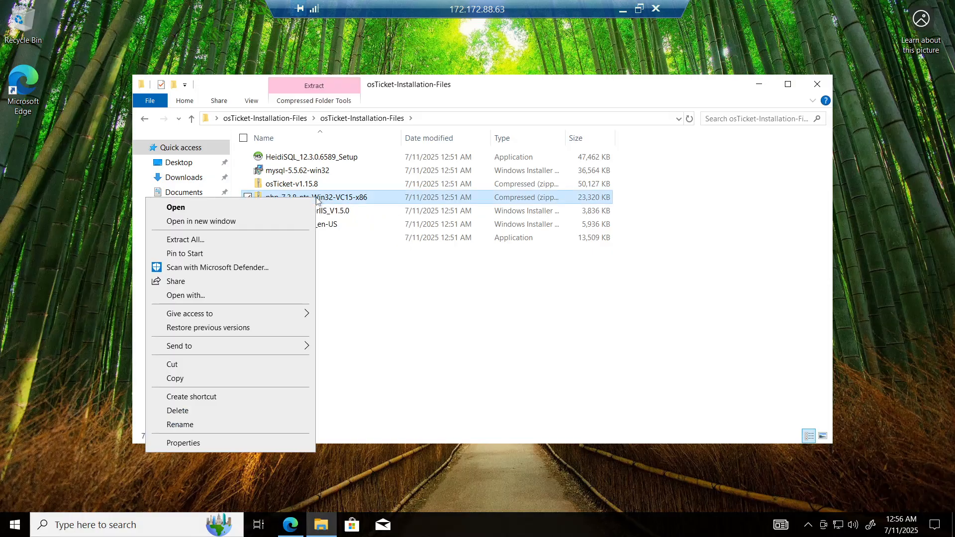
left_click(241, 240)
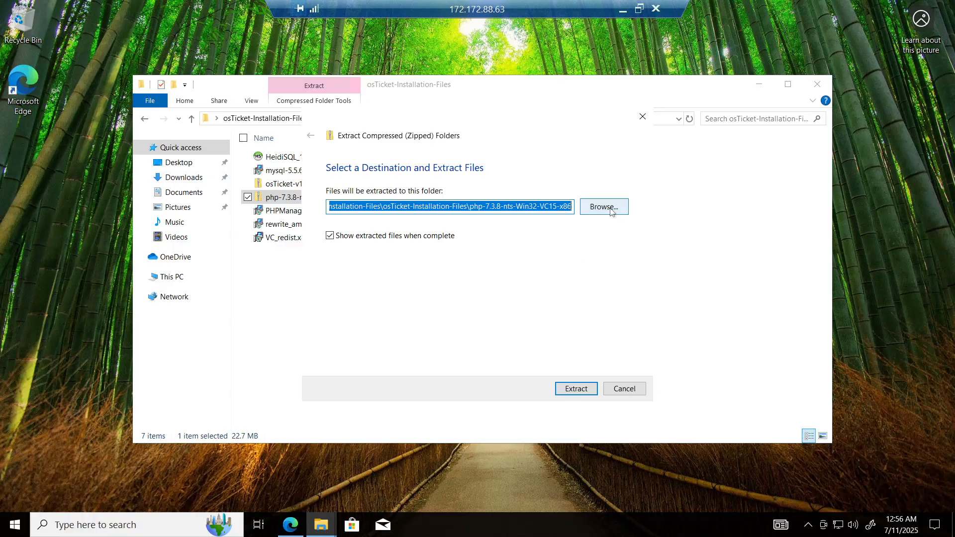
left_click(612, 211)
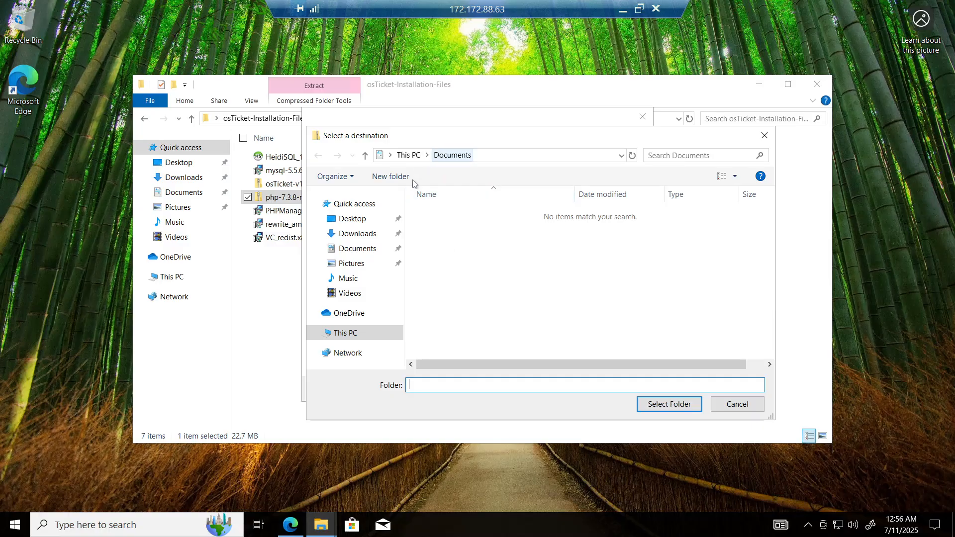
left_click(366, 334)
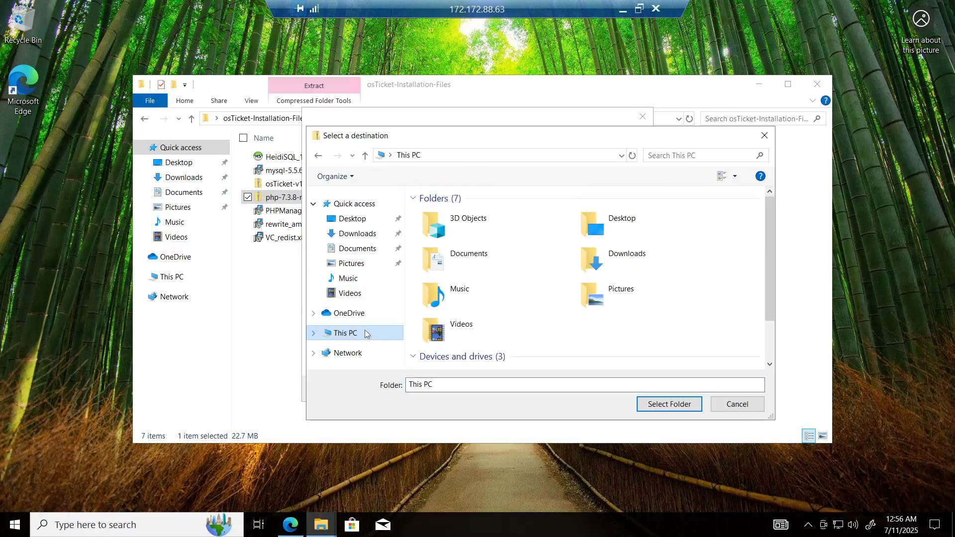
left_click_drag(771, 273, 766, 332)
left_click(537, 311)
double_click(536, 311)
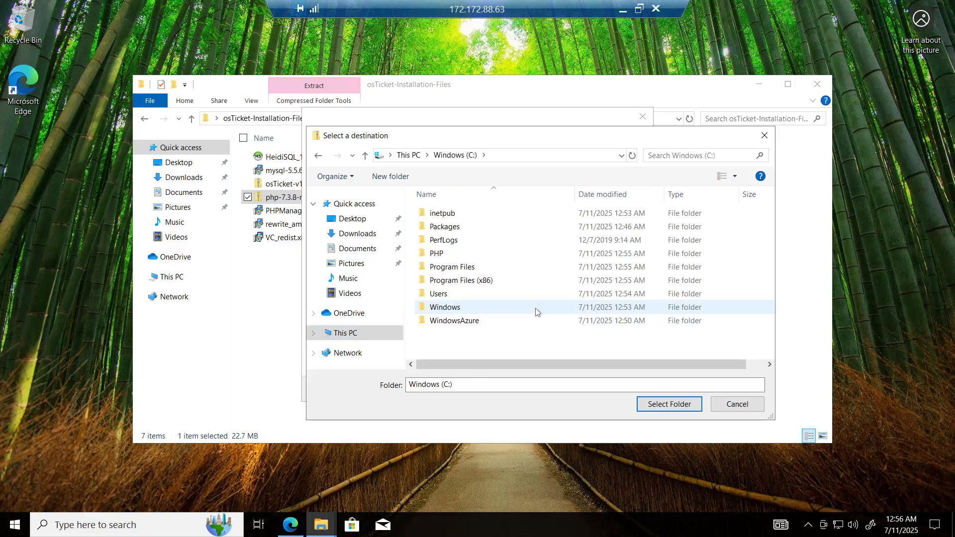
double_click(450, 253)
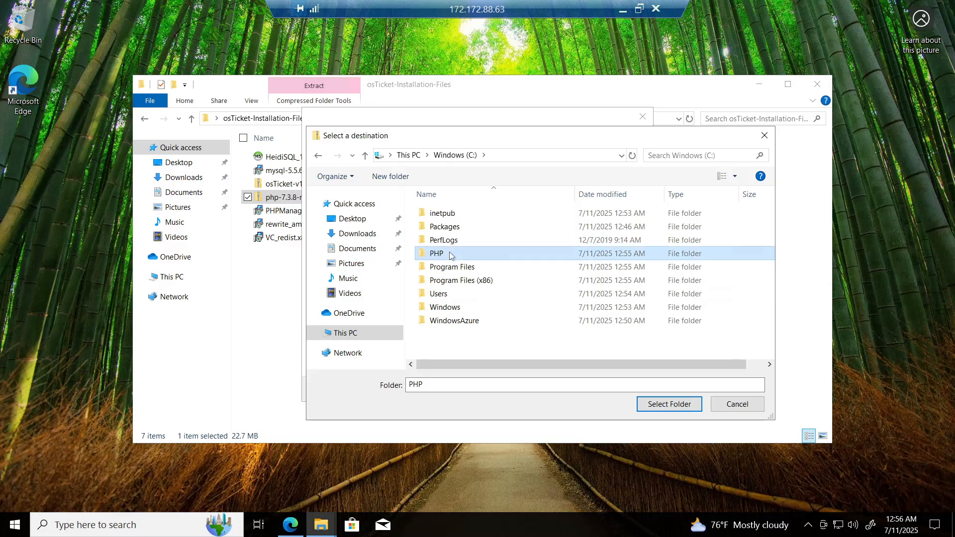
left_click(661, 407)
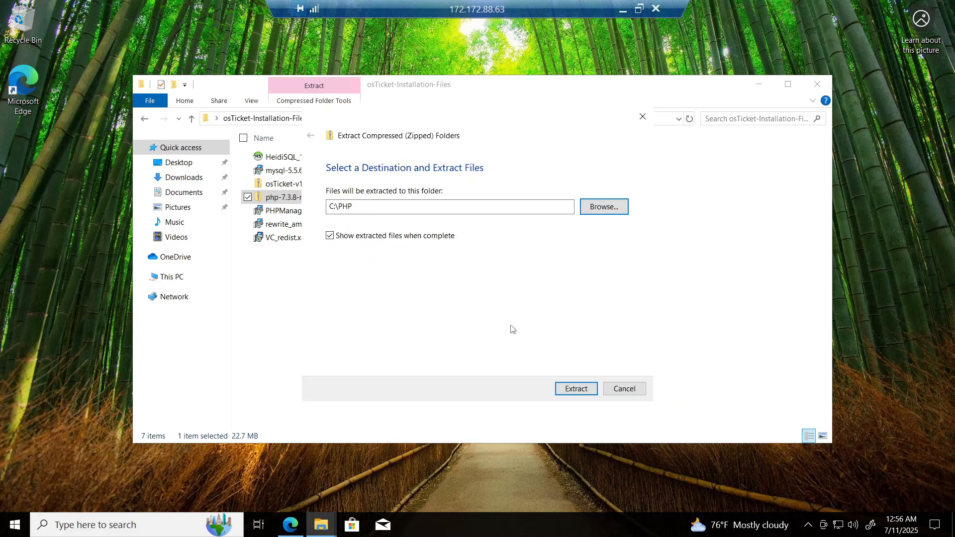
left_click(580, 390)
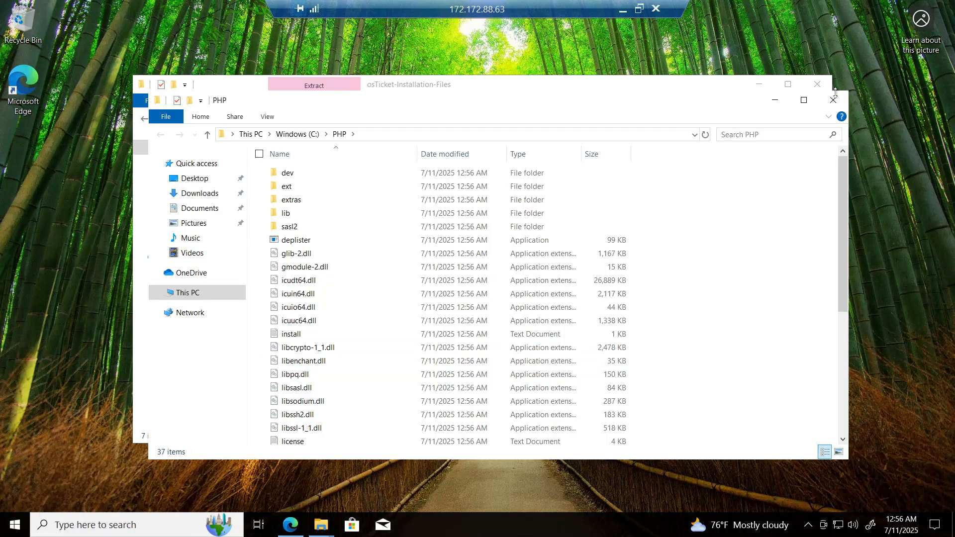
Step: Install the Microsoft Visual C++ 2015-2022 Redistributable (x86) from VC_redist.x86, agreeing to the license terms
left_click(834, 101)
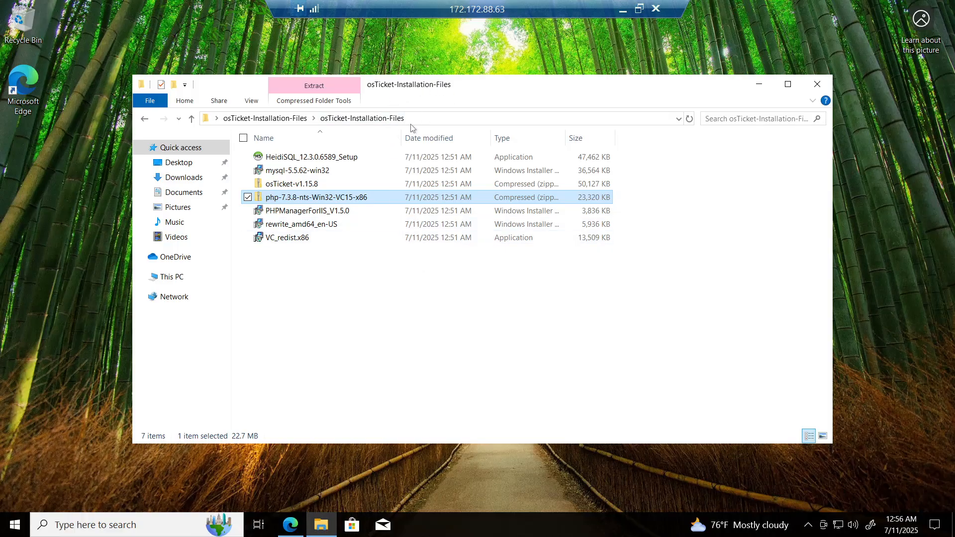
double_click(339, 245)
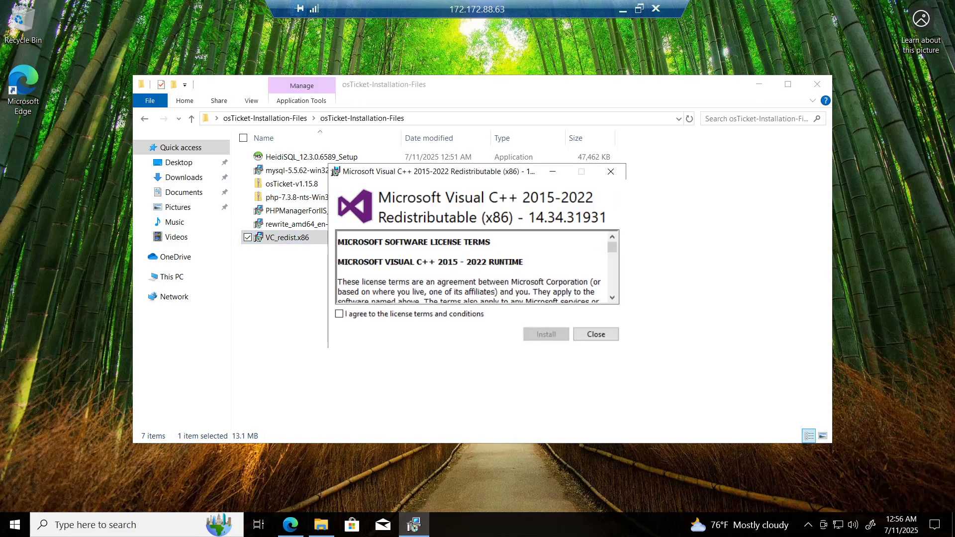
left_click(339, 314)
left_click(546, 335)
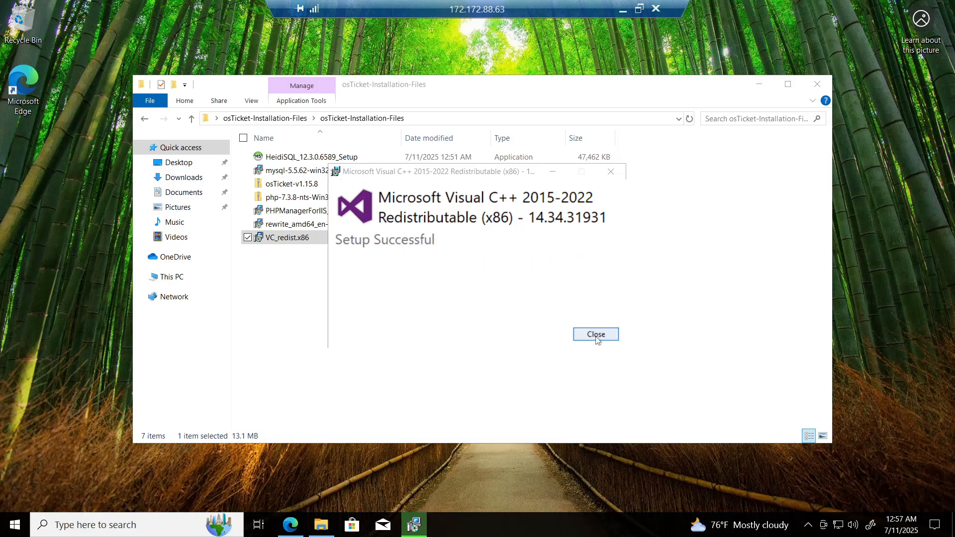
left_click(596, 334)
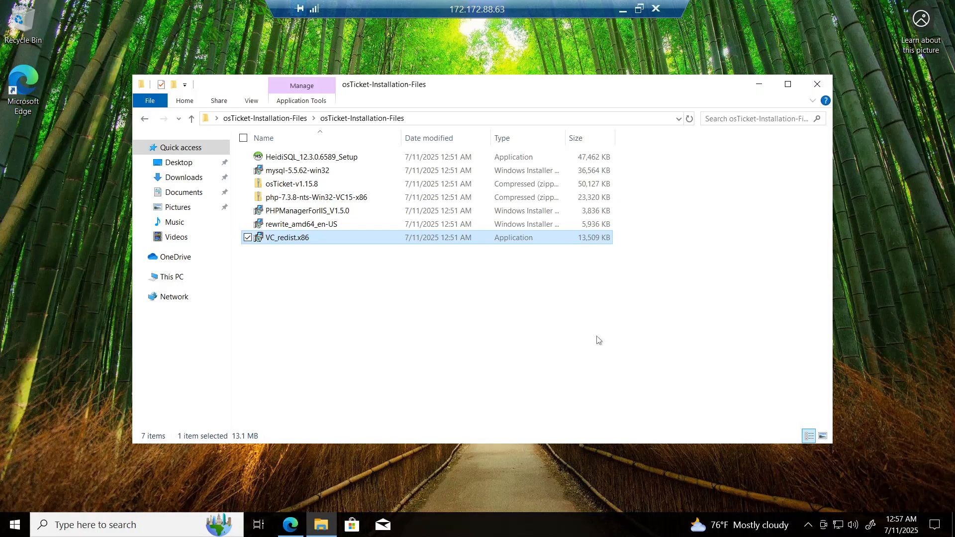
Step: Install MySQL Server 5.5 from mysql-5.5.62-win32 with the Typical setup, accepting the license terms and launching the configuration wizard
double_click(336, 169)
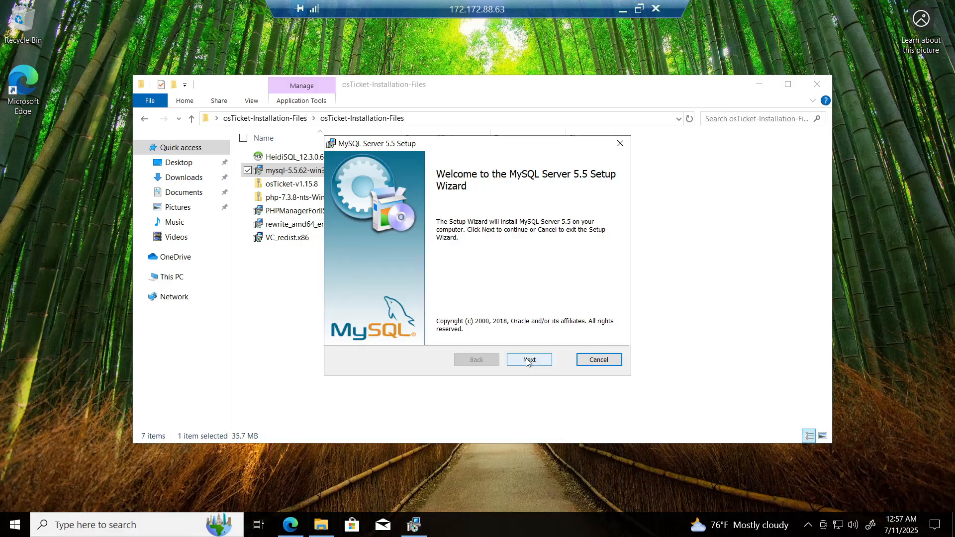
left_click(528, 360)
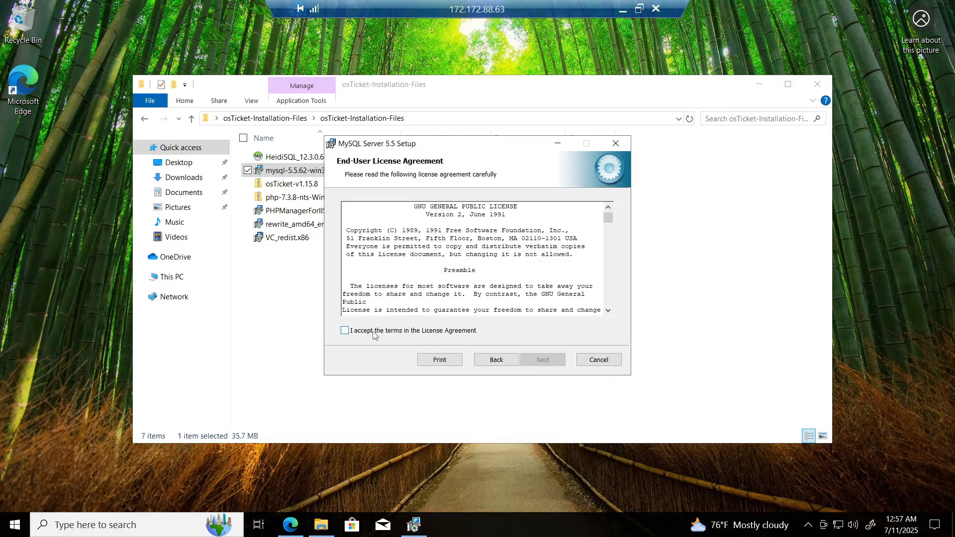
left_click(348, 332)
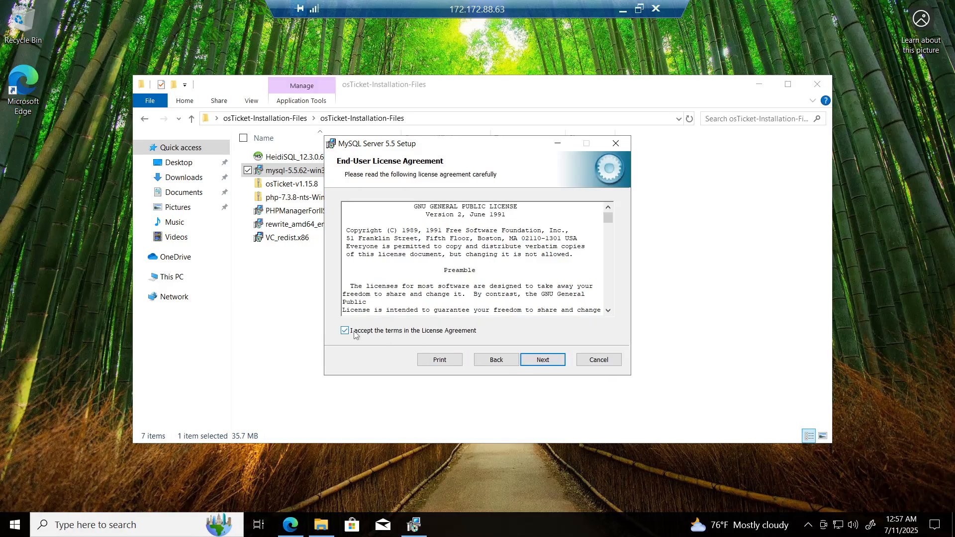
left_click(544, 360)
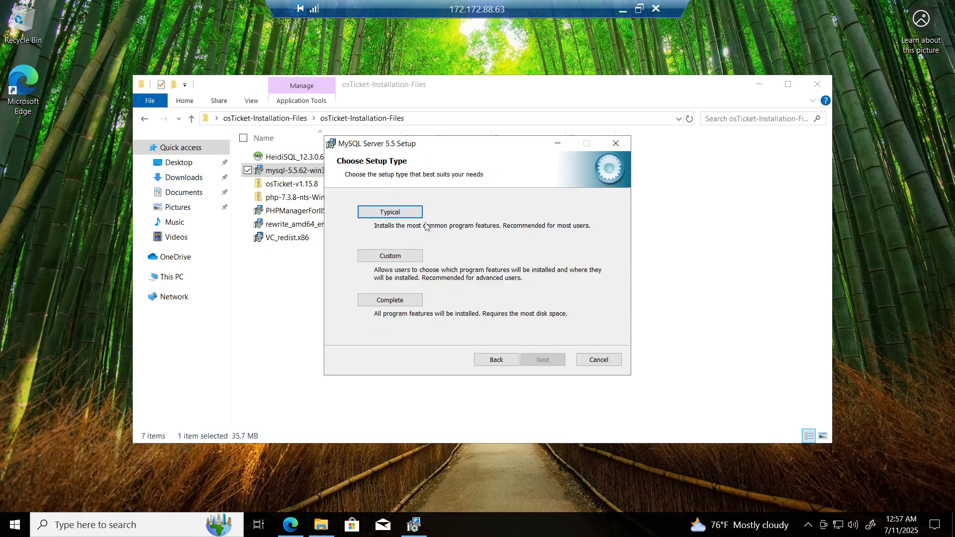
left_click(402, 213)
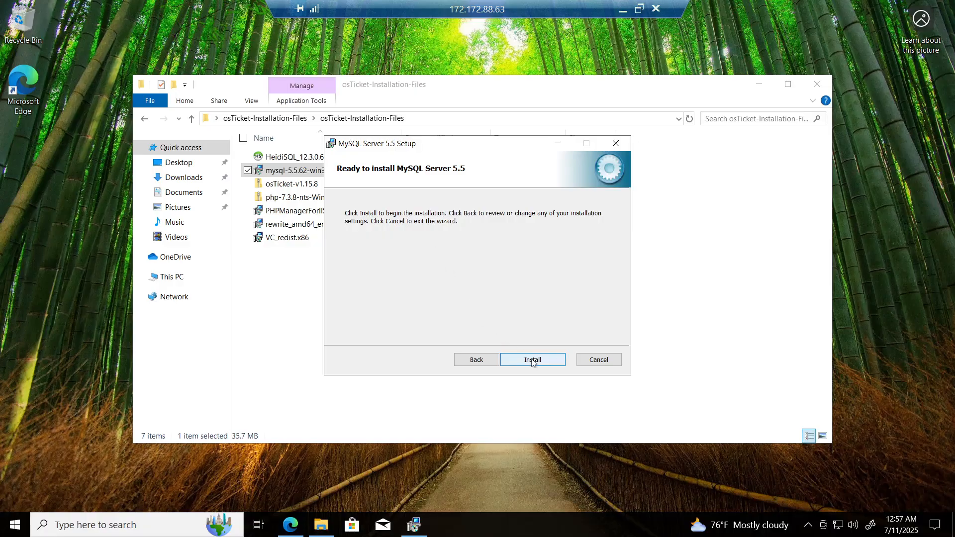
left_click(532, 361)
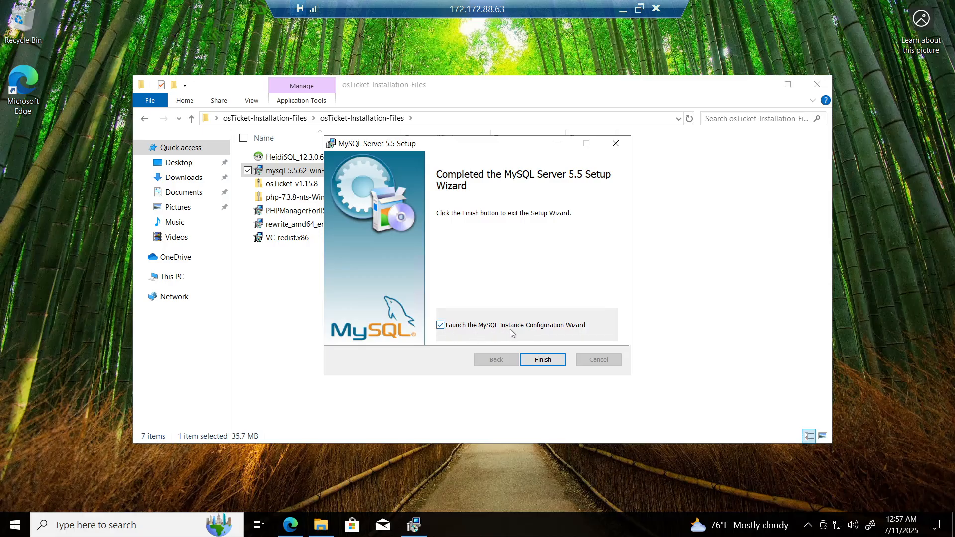
left_click(542, 361)
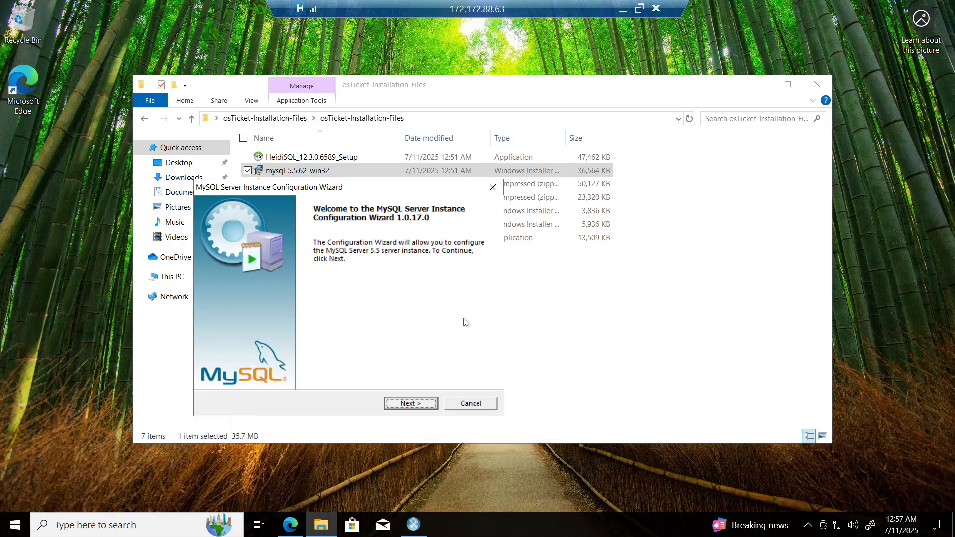
Step: Choose Standard Configuration in the MySQL instance wizard and keep it installed as the MySQL Windows service
left_click(417, 408)
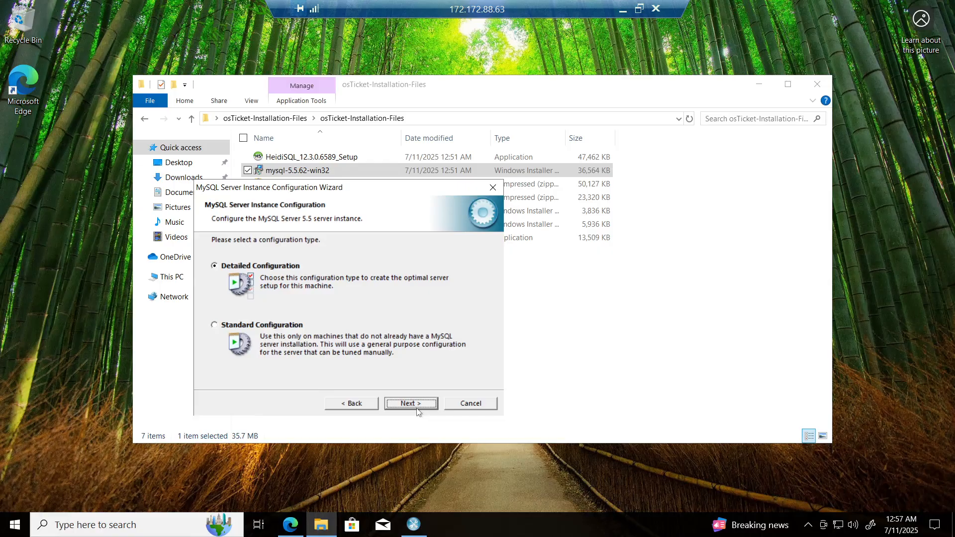
left_click(217, 324)
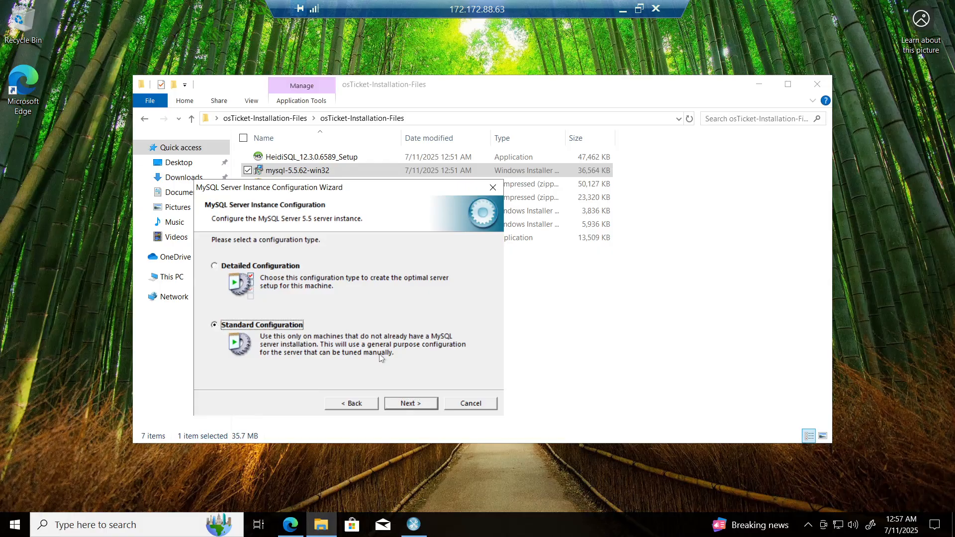
left_click(426, 409)
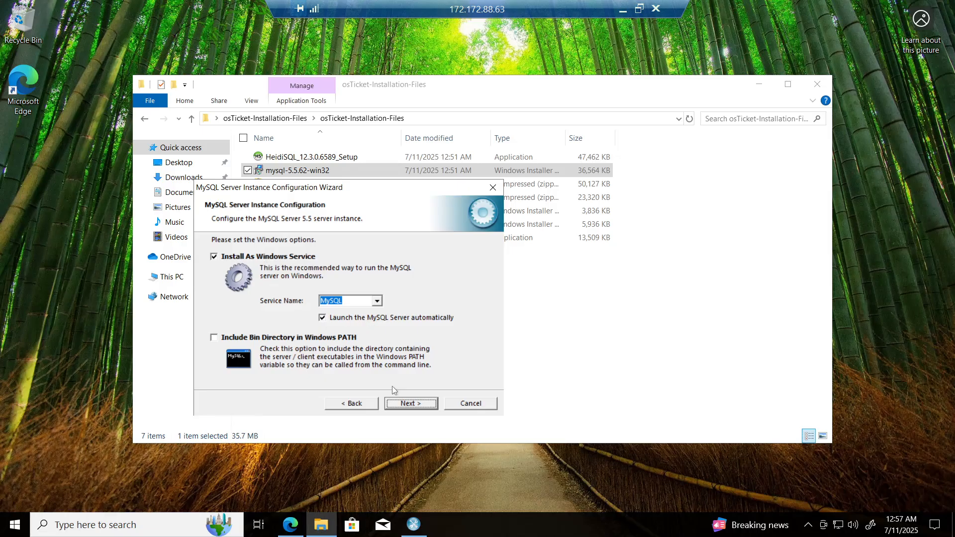
left_click(409, 404)
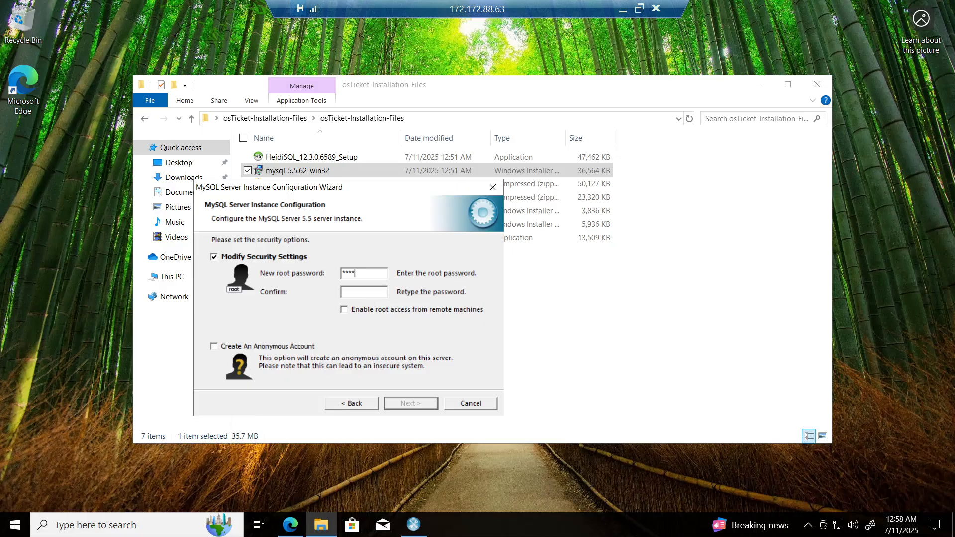
Step: Set the new MySQL root password and its confirmation, then execute the configuration
type("**")
left_click(413, 403)
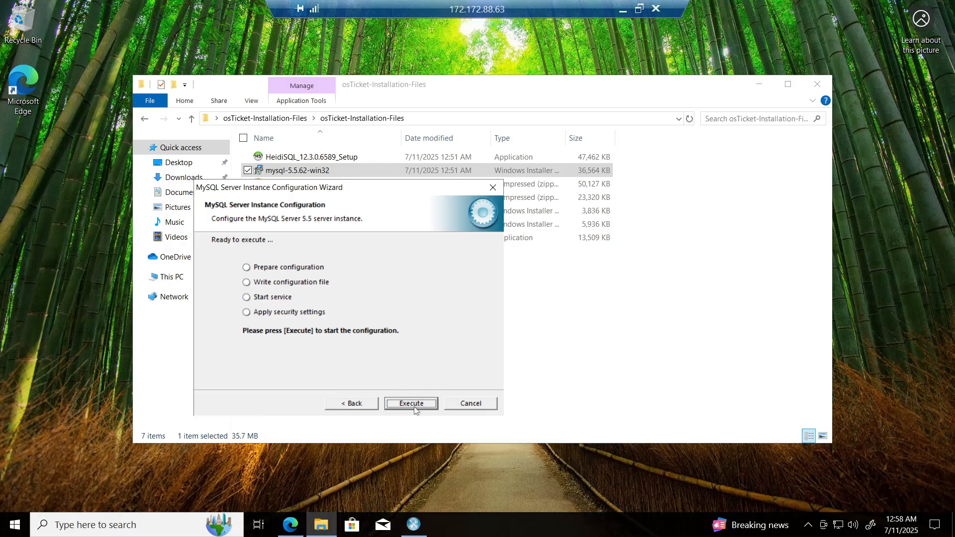
left_click(413, 403)
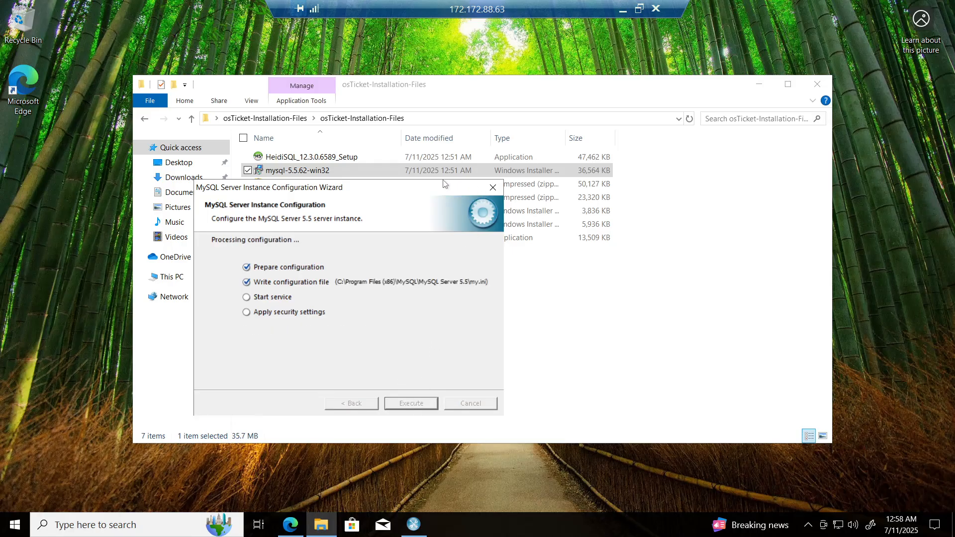
Step: Switch to Notepad on the host and note the Mysqlserver credentials: username root and the root password
left_click(625, 13)
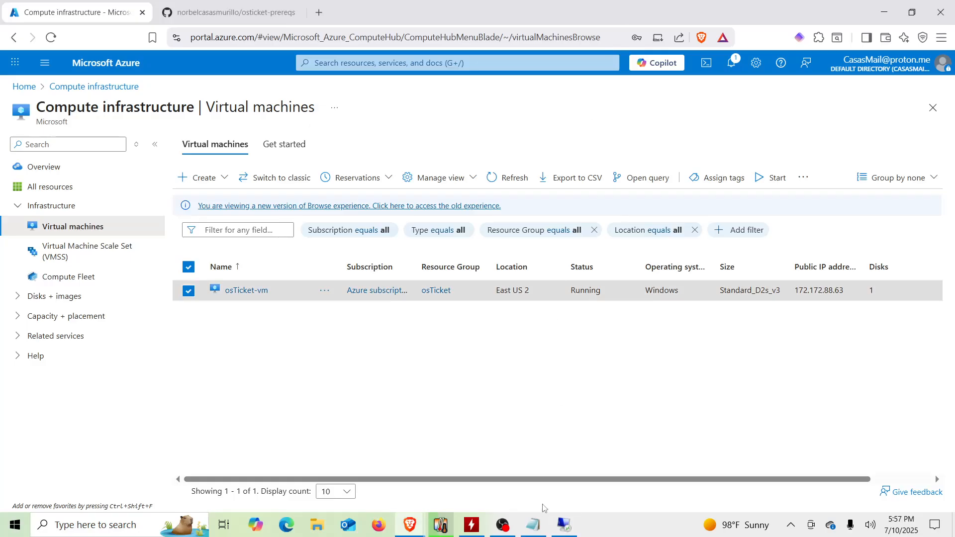
left_click(534, 526)
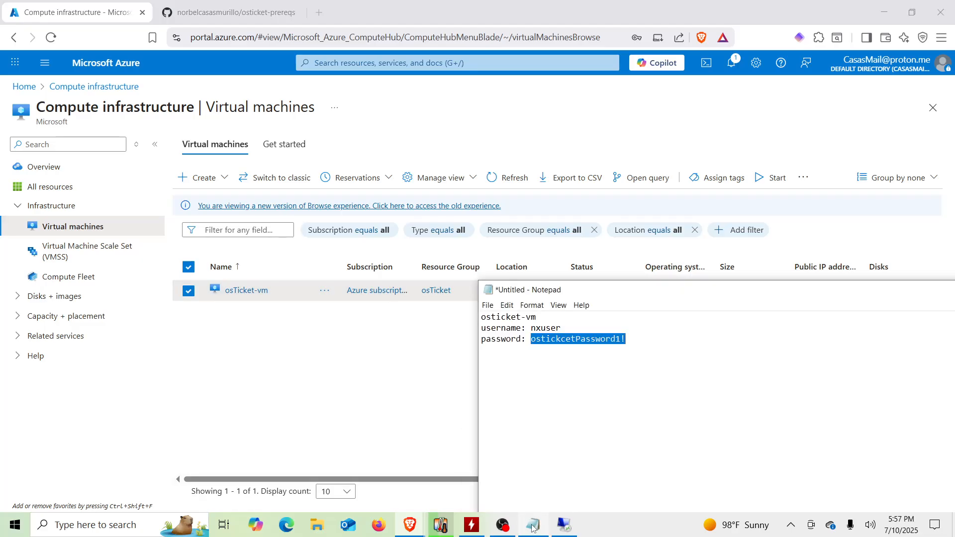
left_click(646, 346)
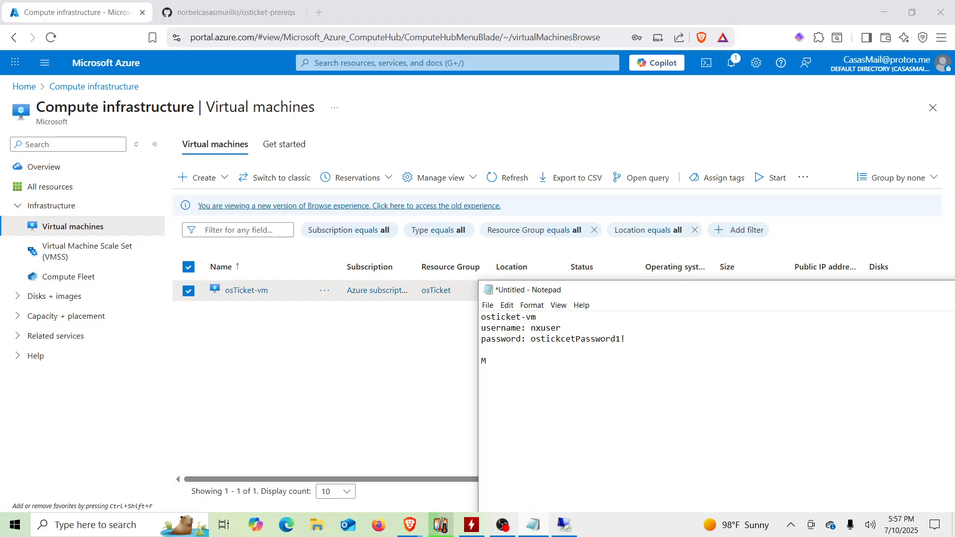
type("Mysqlser")
type("ver")
type(" username")
type(": root")
key("Return")
type("passwo")
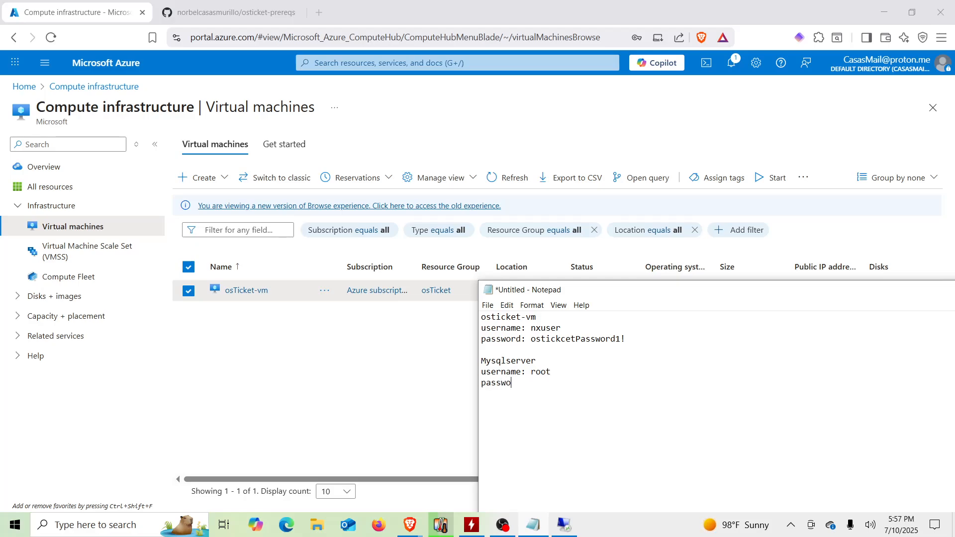
type("rd: root")
left_click(566, 521)
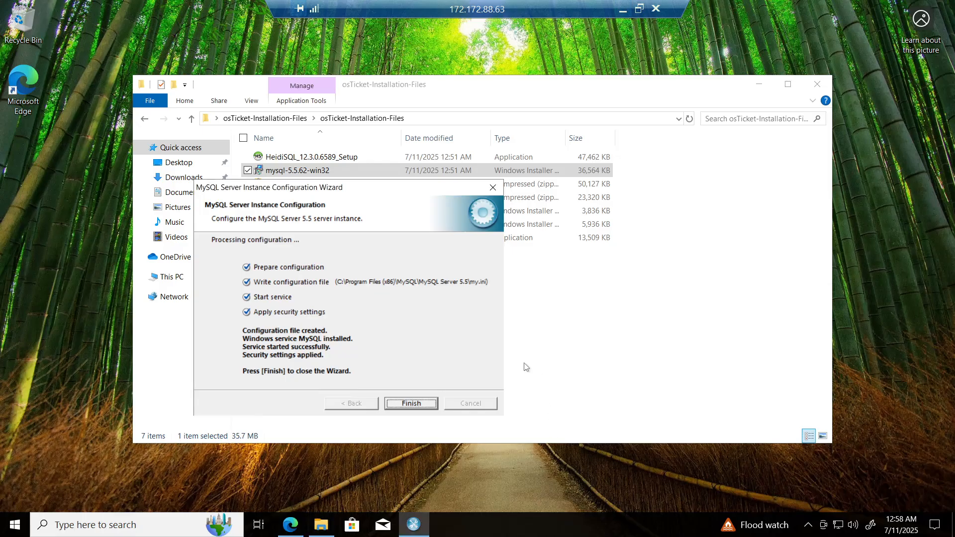
Step: Finish the MySQL instance configuration wizard and close the installation files folder
left_click(407, 404)
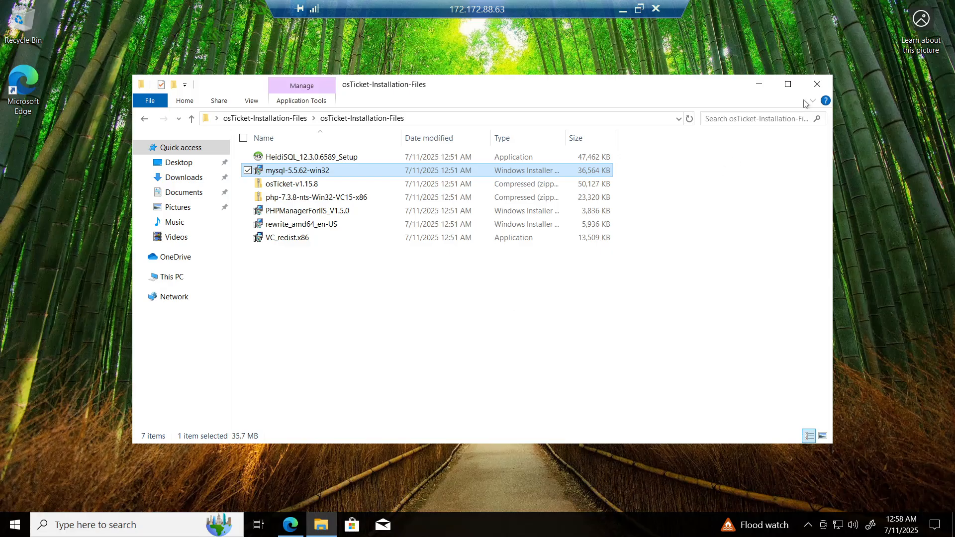
left_click(819, 88)
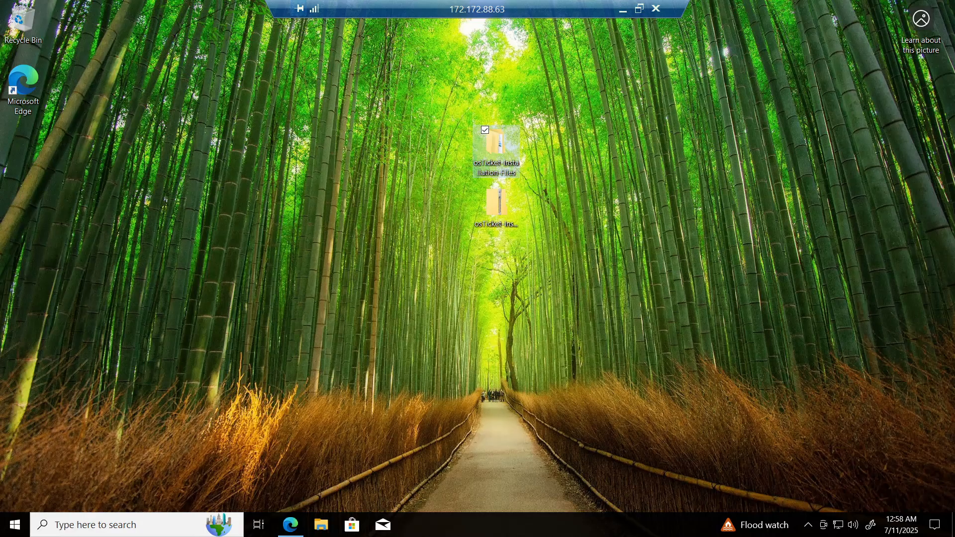
Step: Open Internet Information Services (IIS) Manager as administrator through Windows search and maximize it
left_click(134, 526)
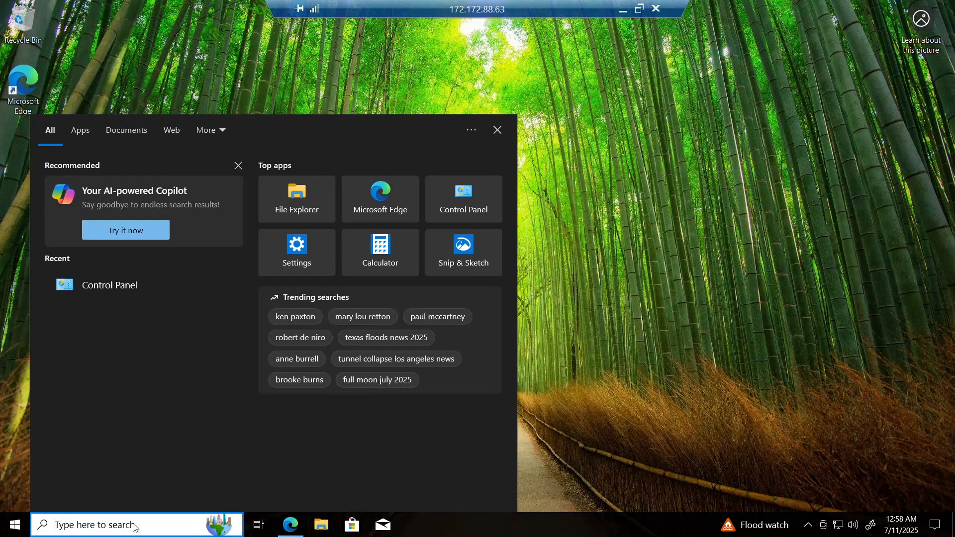
type("iis")
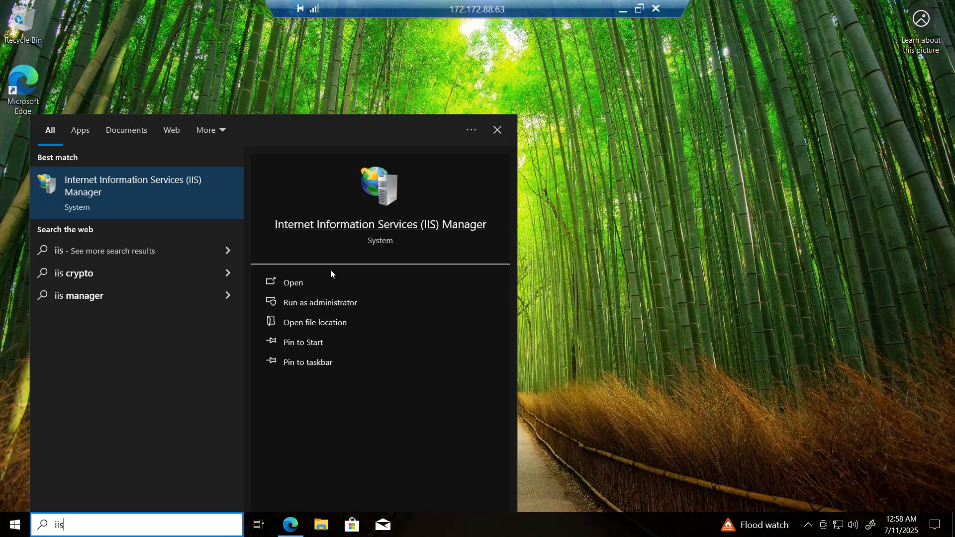
left_click(315, 303)
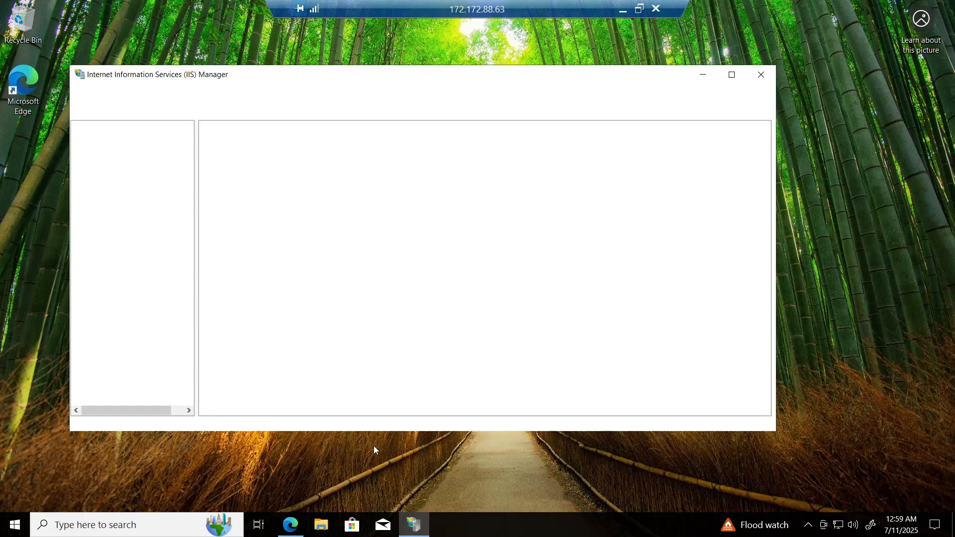
left_click(732, 74)
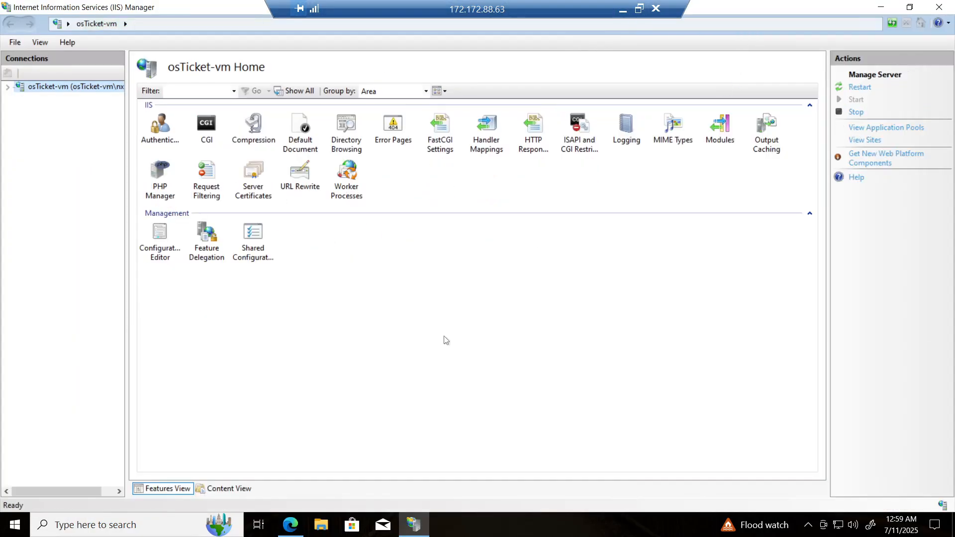
Step: In PHP Manager, register a new PHP version using C:\PHP\php-cgi.exe as the executable
double_click(167, 195)
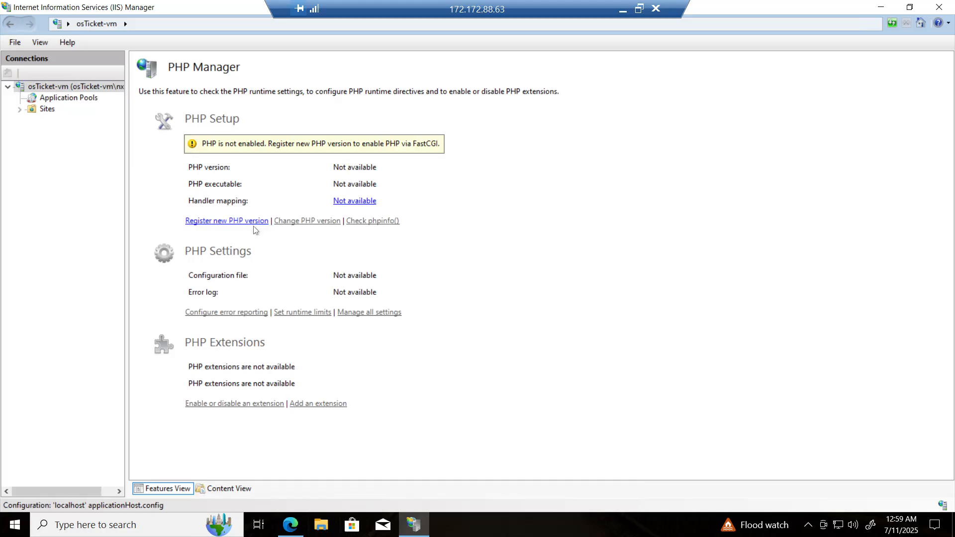
left_click(232, 222)
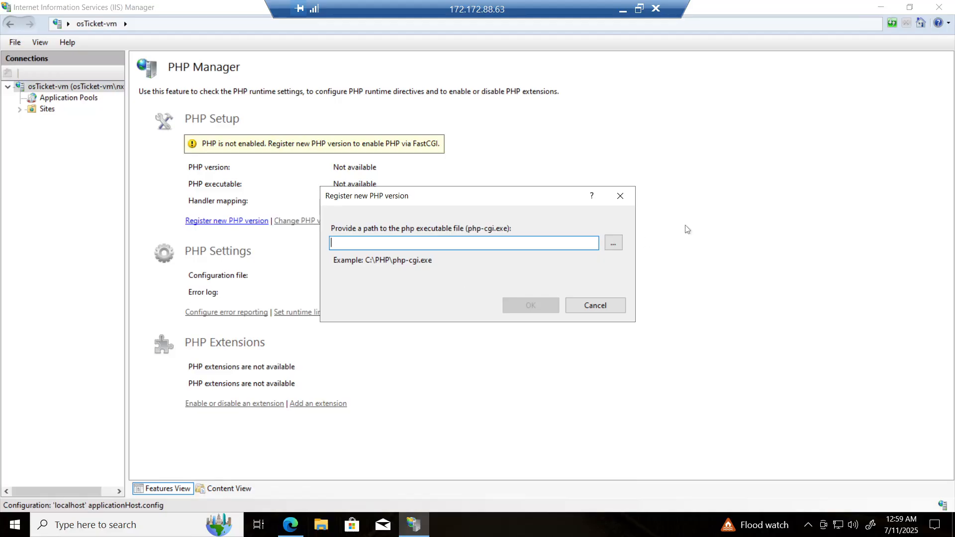
left_click(618, 246)
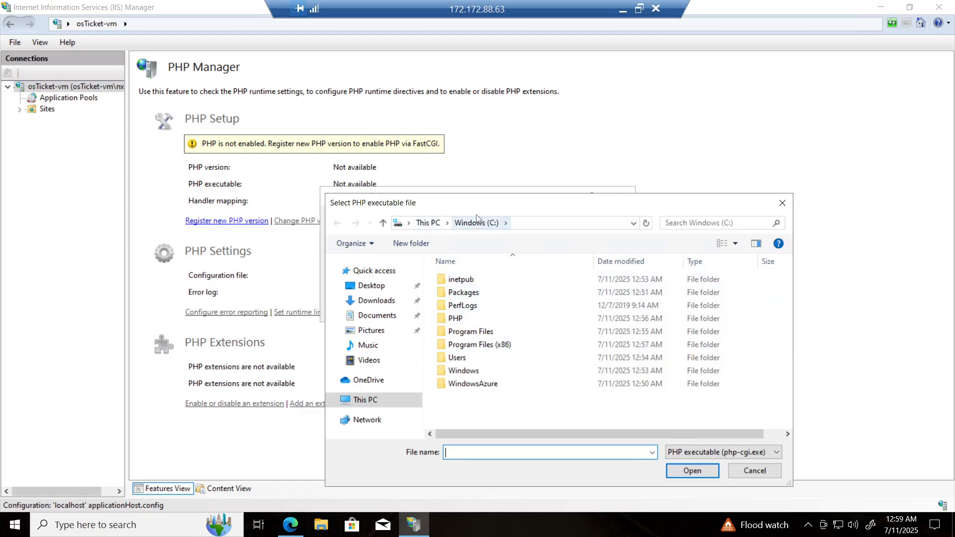
left_click(462, 323)
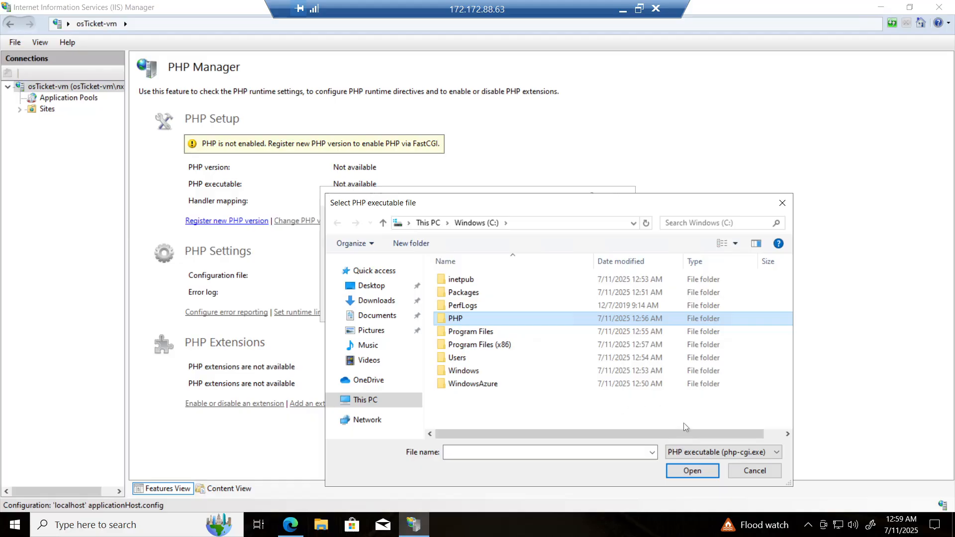
left_click(684, 469)
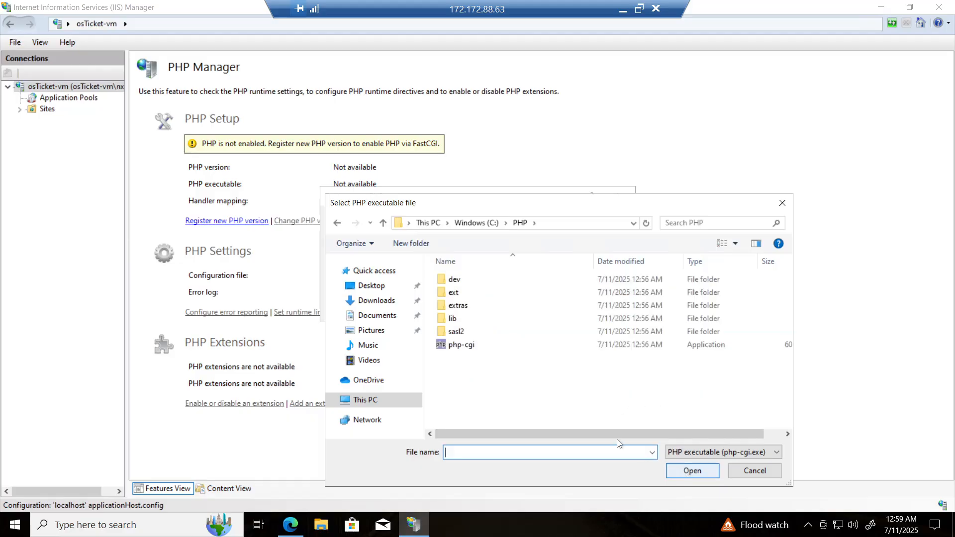
left_click(473, 352)
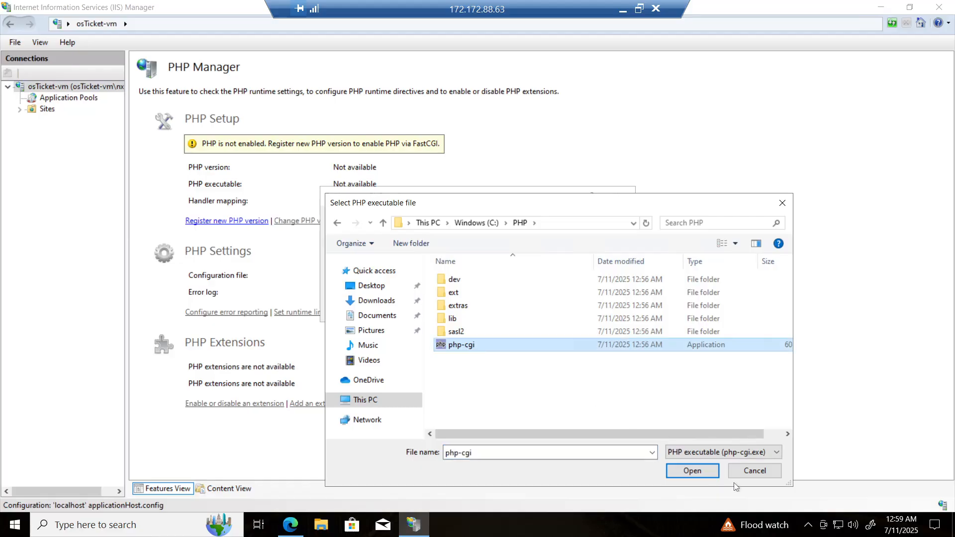
left_click(687, 471)
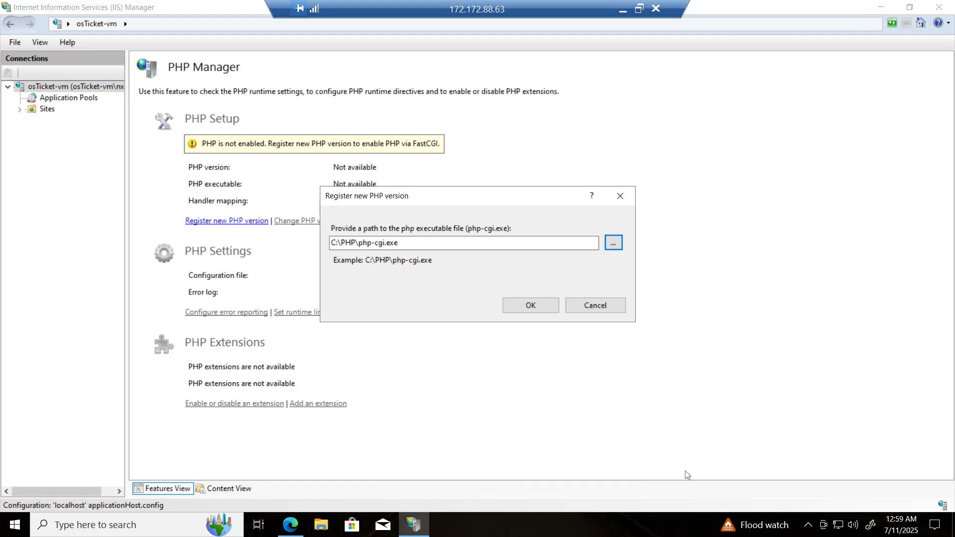
left_click(534, 309)
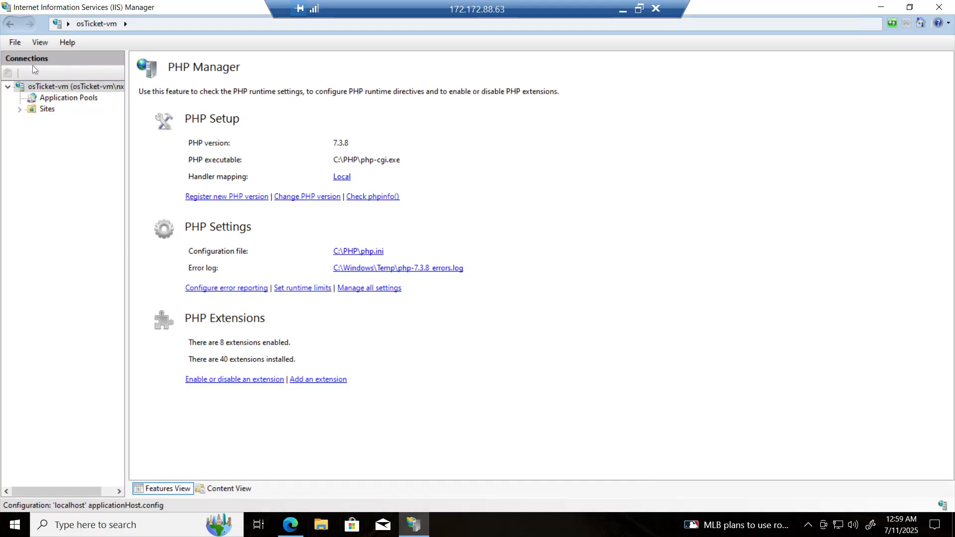
Step: Restart the osTicket-vm web server by stopping and starting it, then minimize IIS Manager
double_click(62, 89)
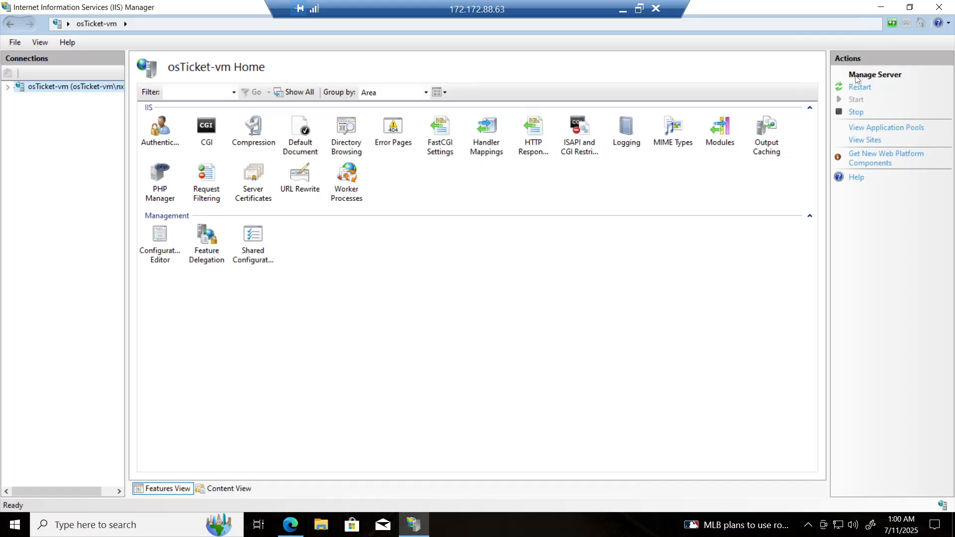
left_click(857, 112)
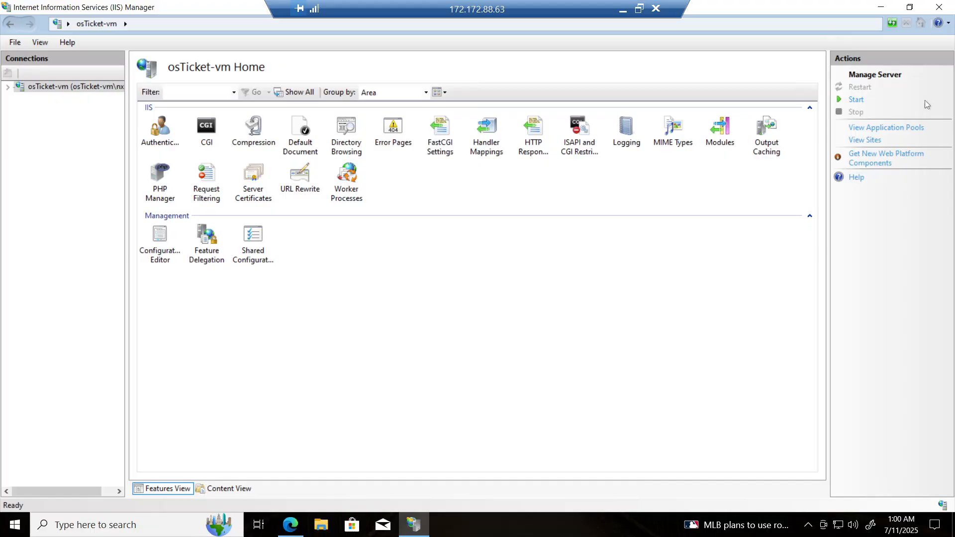
left_click(857, 100)
left_click(881, 7)
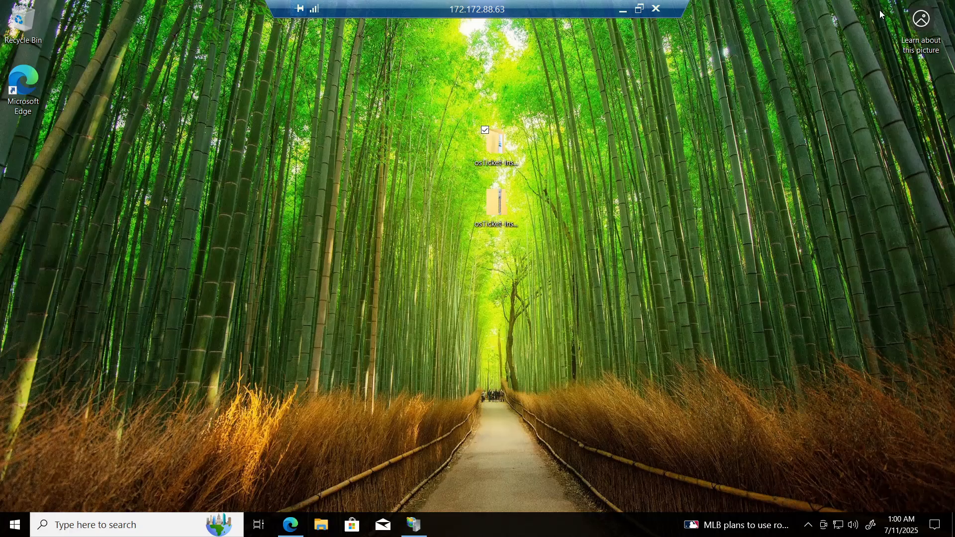
Step: Open the osTicket-Installation-Files folder on the desktop and extract osTicket-v1.15.8 to its default destination
double_click(495, 147)
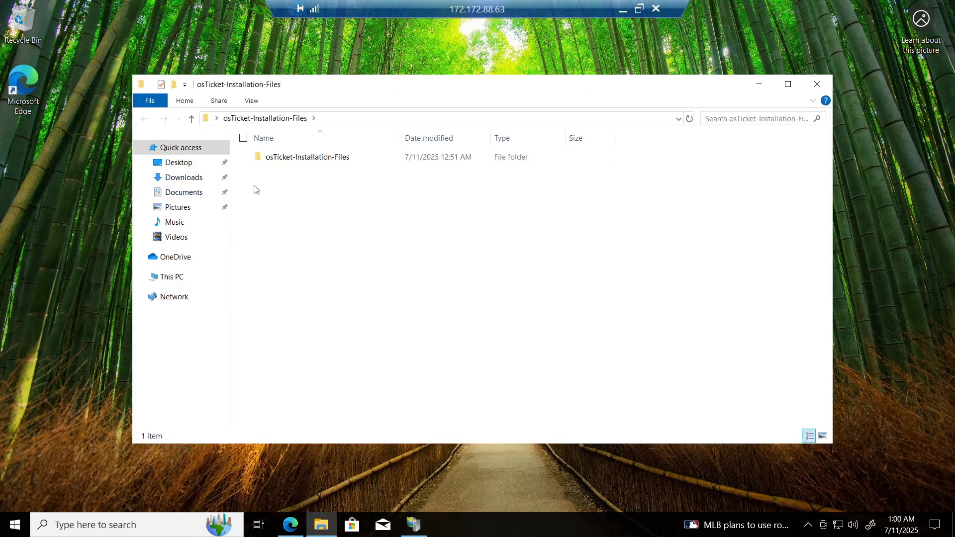
double_click(309, 159)
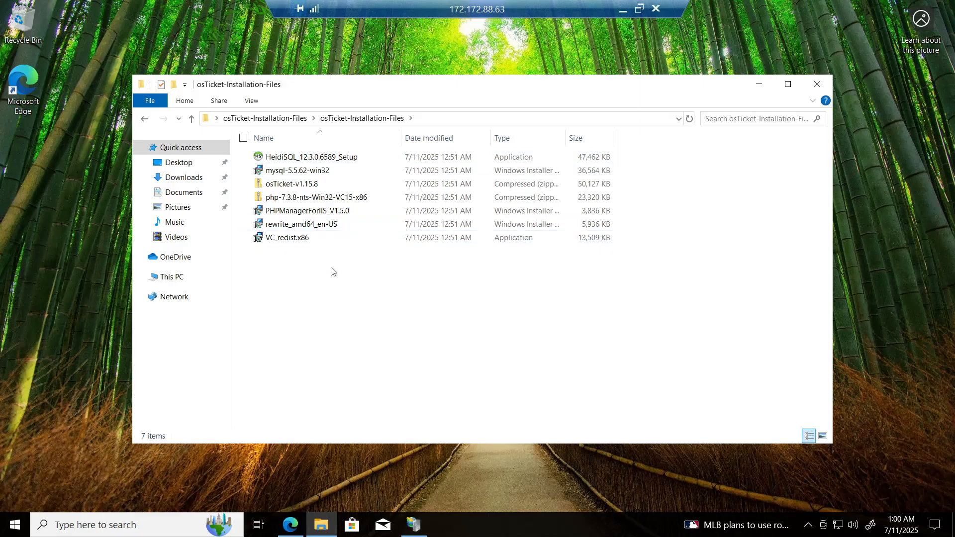
left_click(304, 189)
right_click(305, 189)
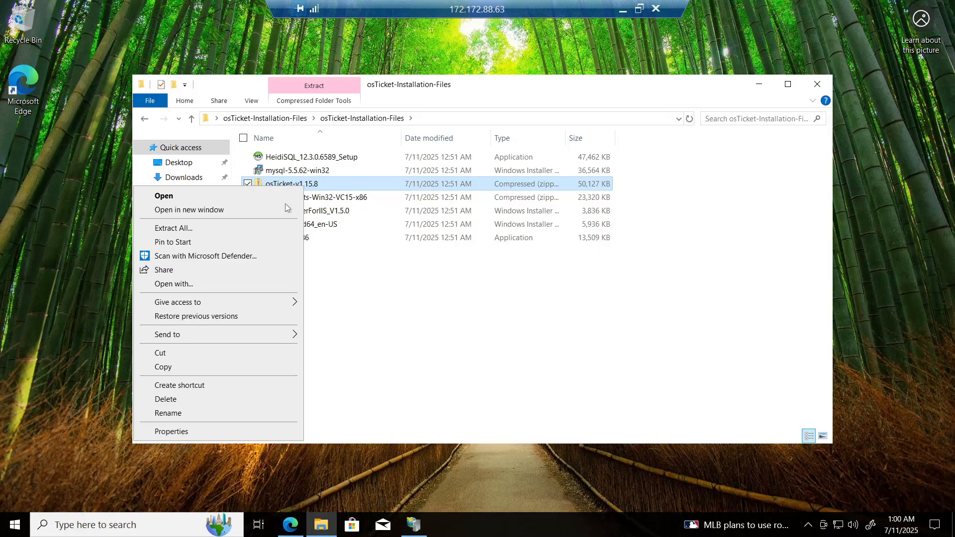
left_click(209, 230)
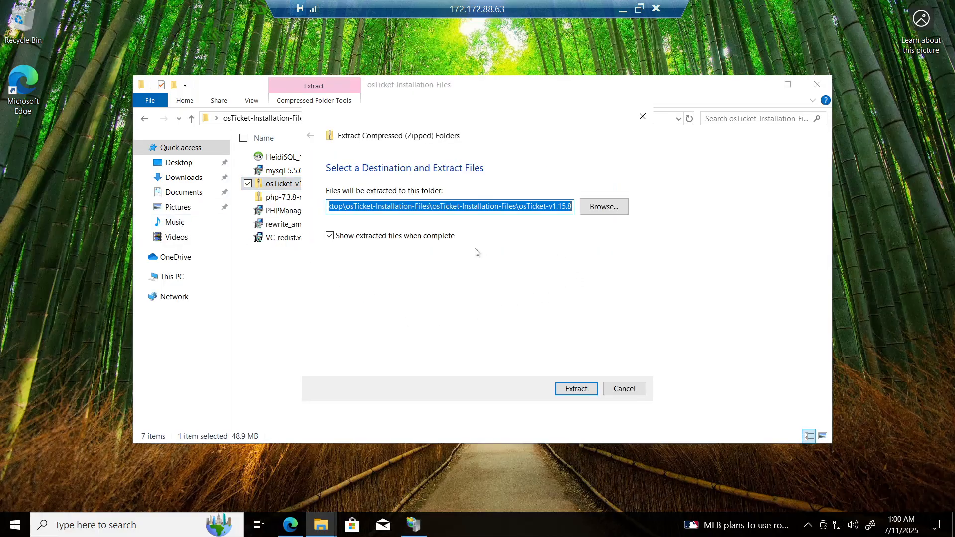
left_click(578, 389)
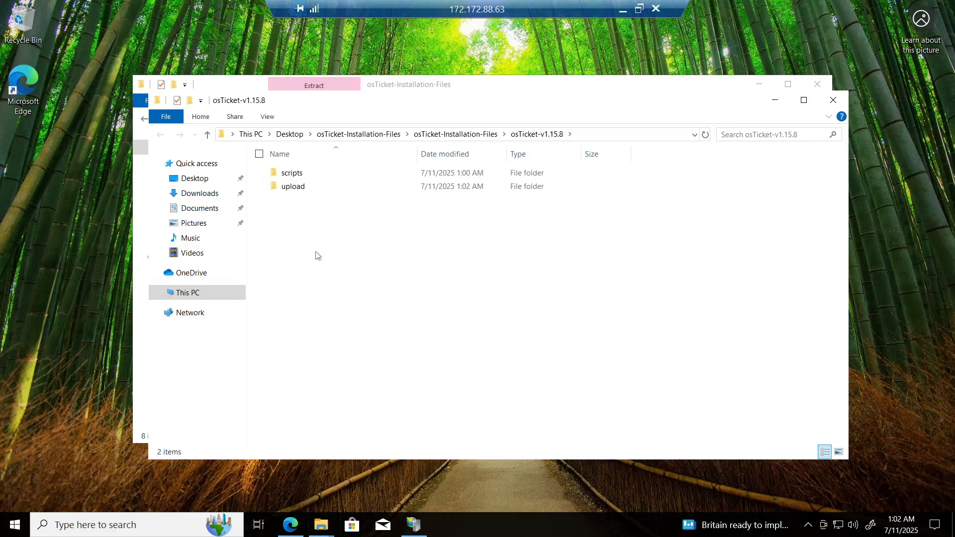
Step: Copy the extracted upload folder from osTicket-v1.15.8 and minimize that window
left_click(336, 192)
right_click(335, 191)
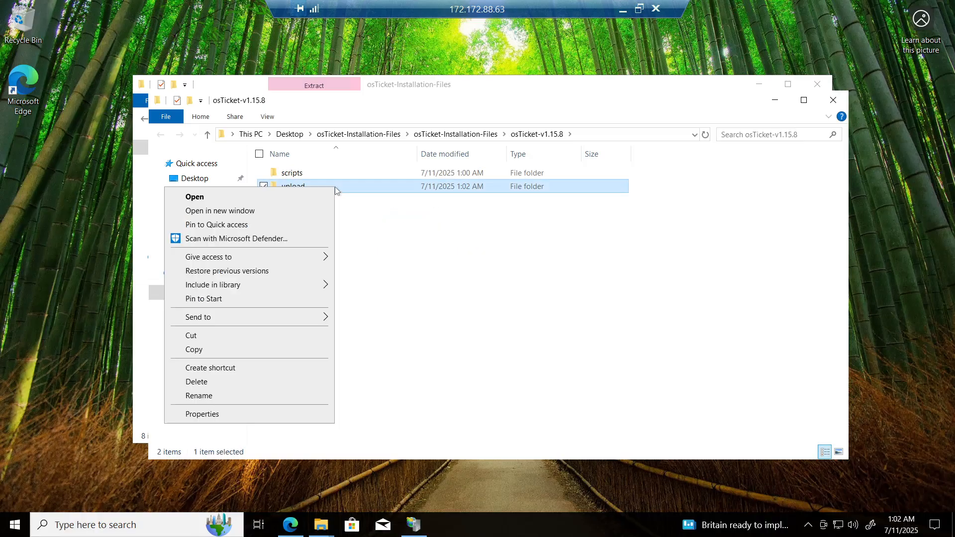
left_click(239, 350)
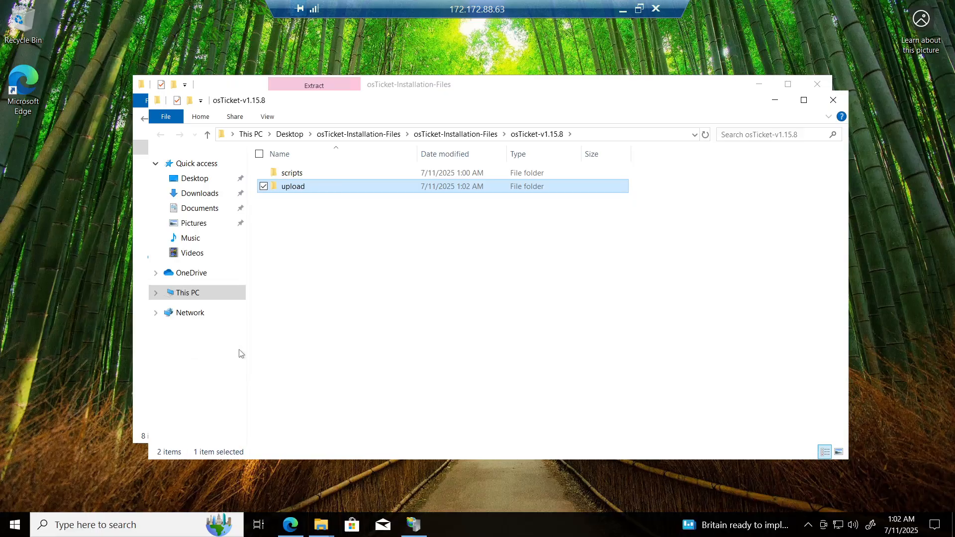
left_click(774, 100)
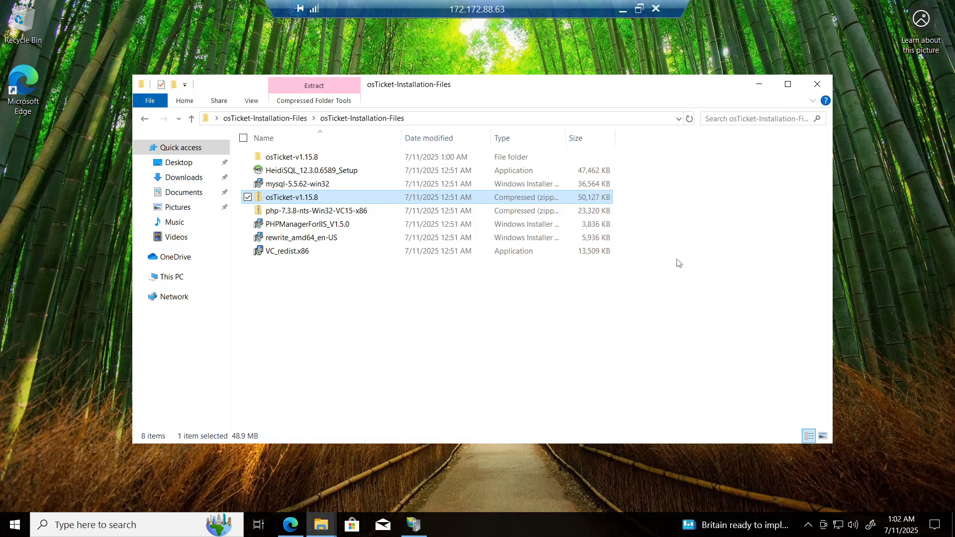
Step: Open a new File Explorer window and navigate to C:\inetpub\wwwroot
left_click(323, 527)
right_click(323, 527)
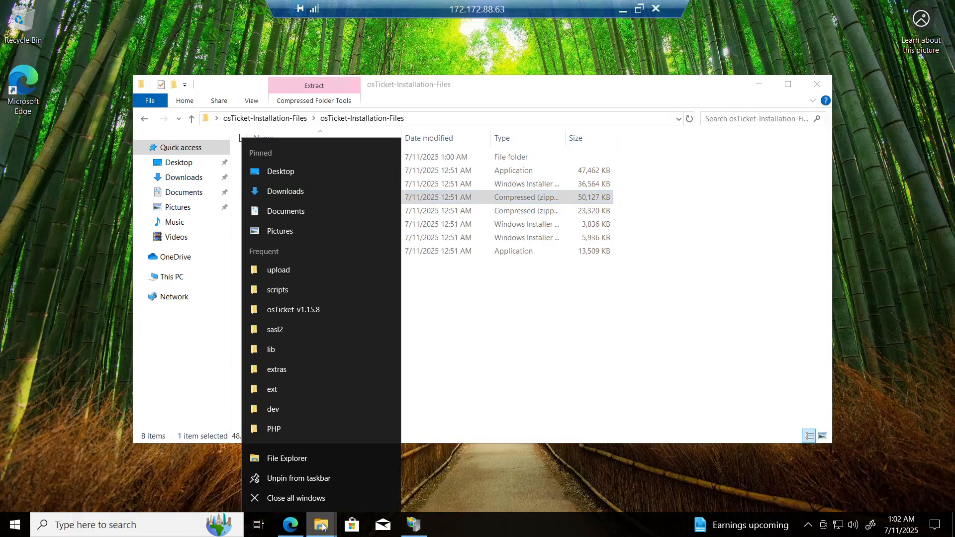
left_click(292, 462)
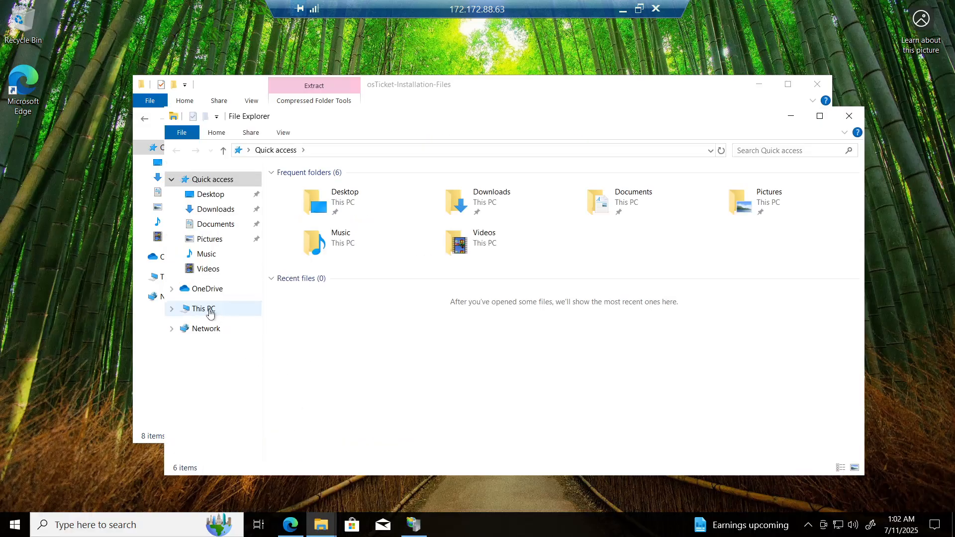
left_click(209, 312)
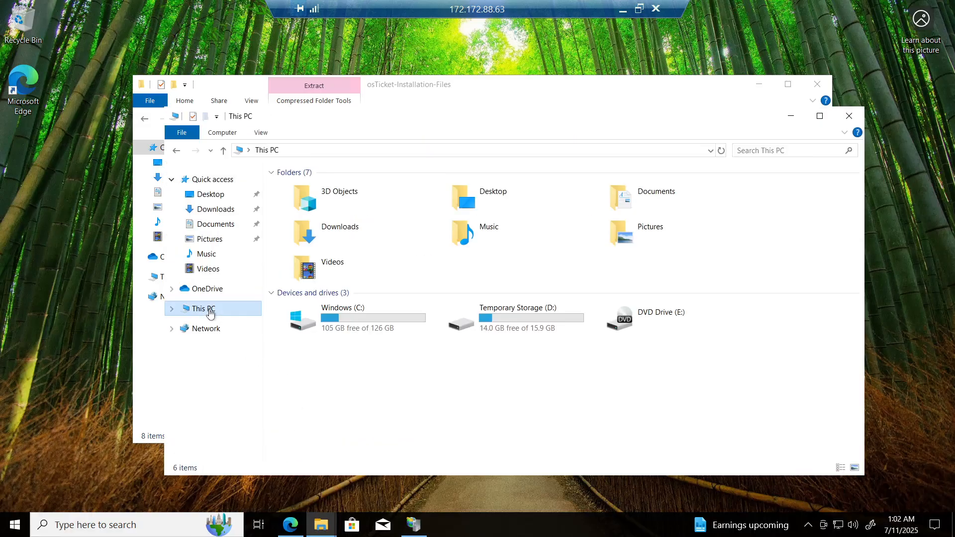
double_click(388, 331)
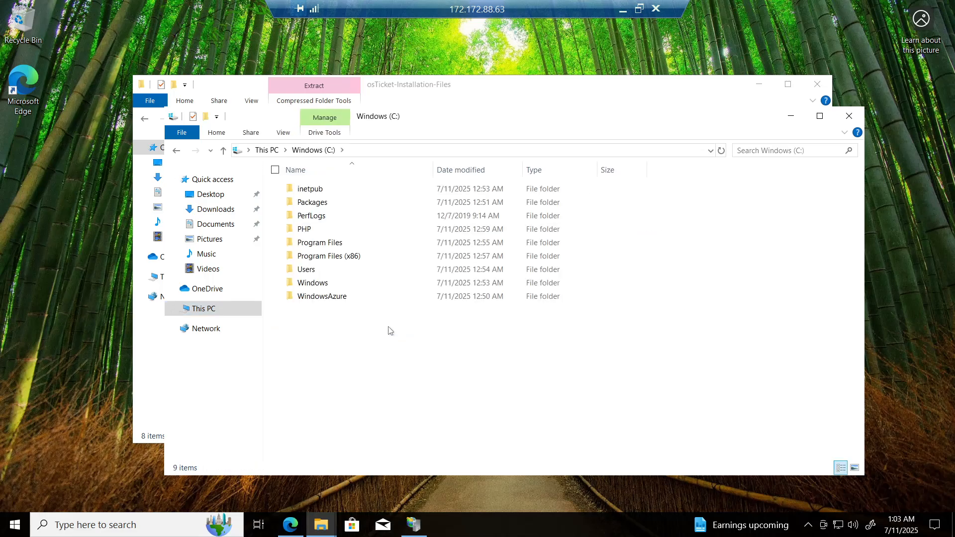
double_click(336, 196)
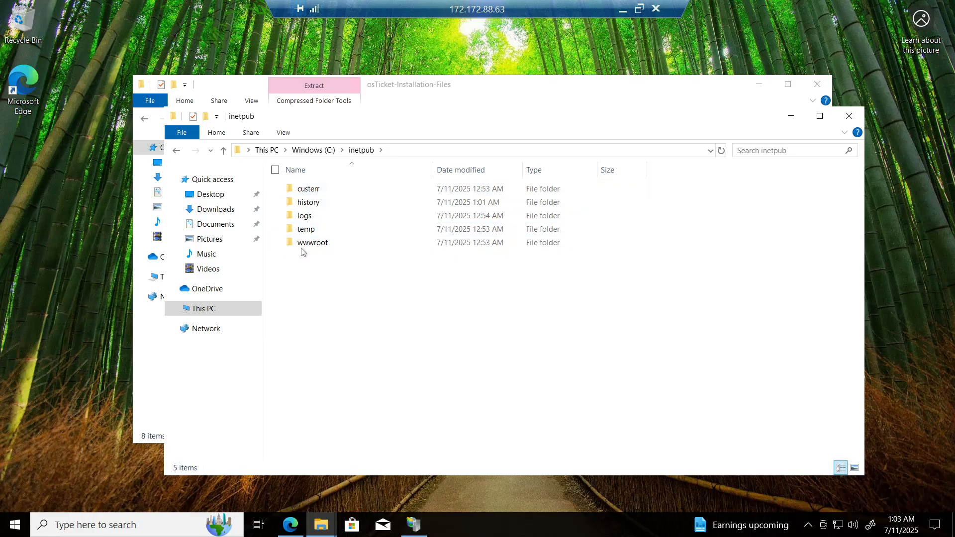
double_click(322, 247)
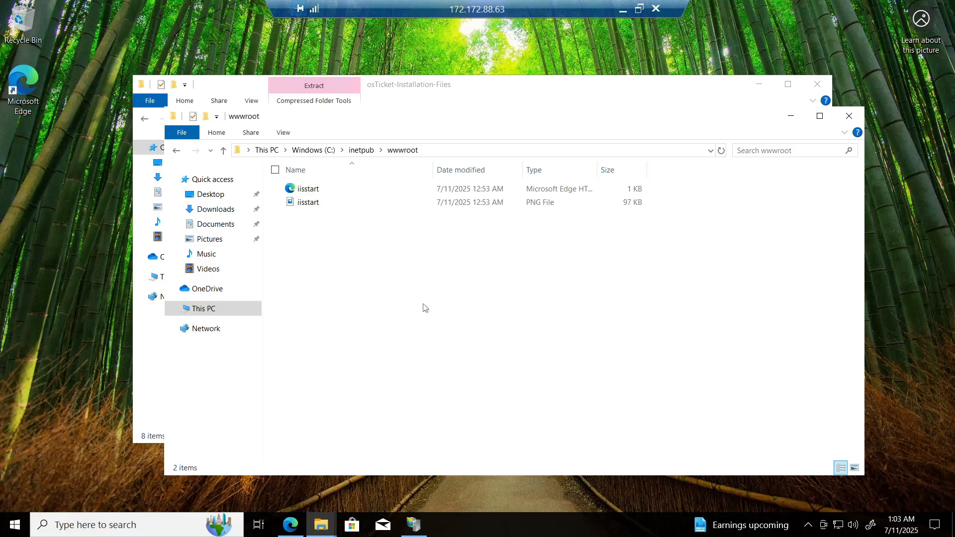
Step: Try to paste the upload folder into wwwroot and close the copy progress dialog
key("ctrl+v")
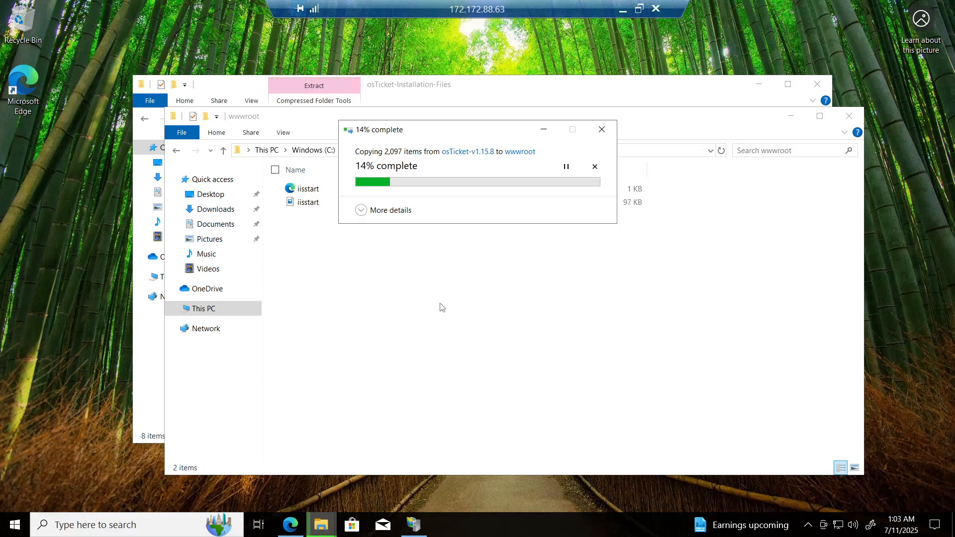
left_click(602, 131)
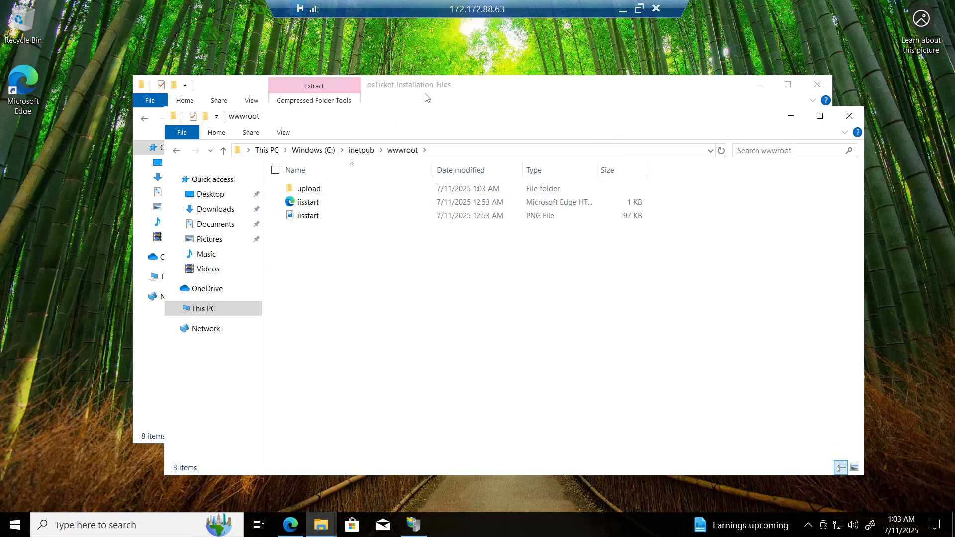
Step: Copy the upload folder again and paste it into wwwroot, replacing the files in the destination
mouse_move(323, 527)
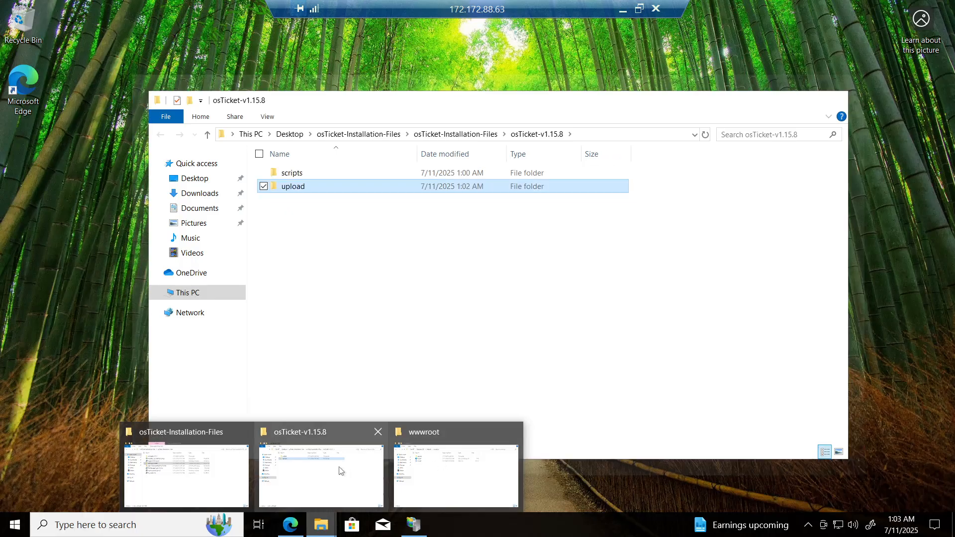
left_click(340, 471)
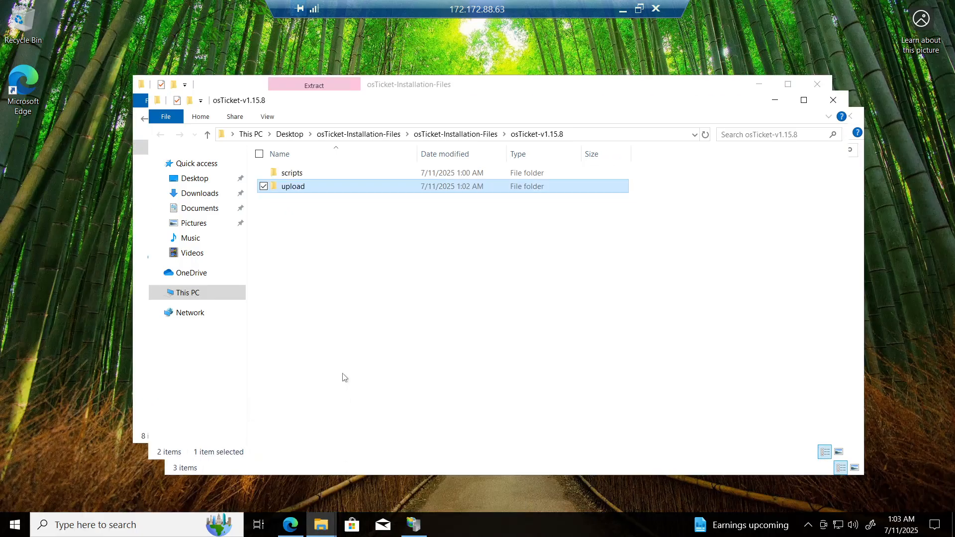
right_click(314, 189)
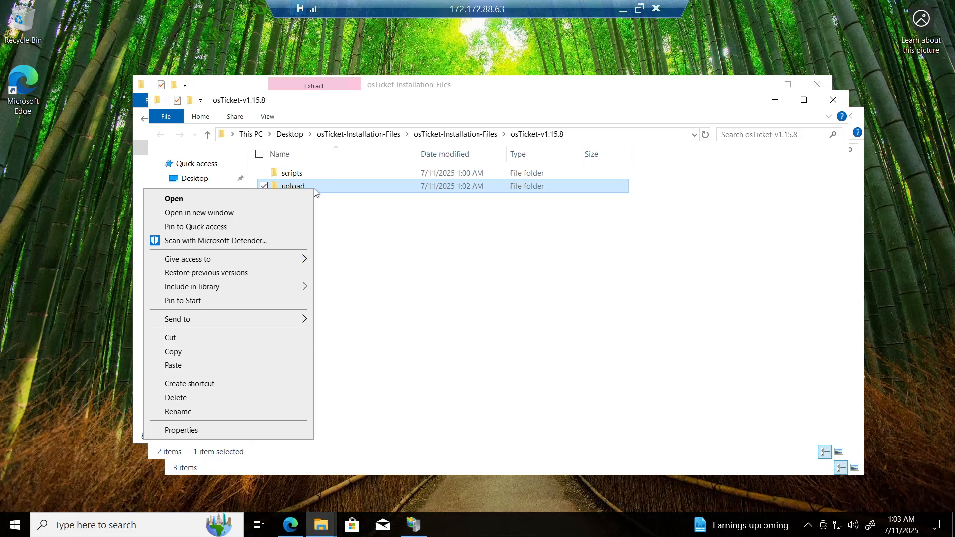
left_click(201, 356)
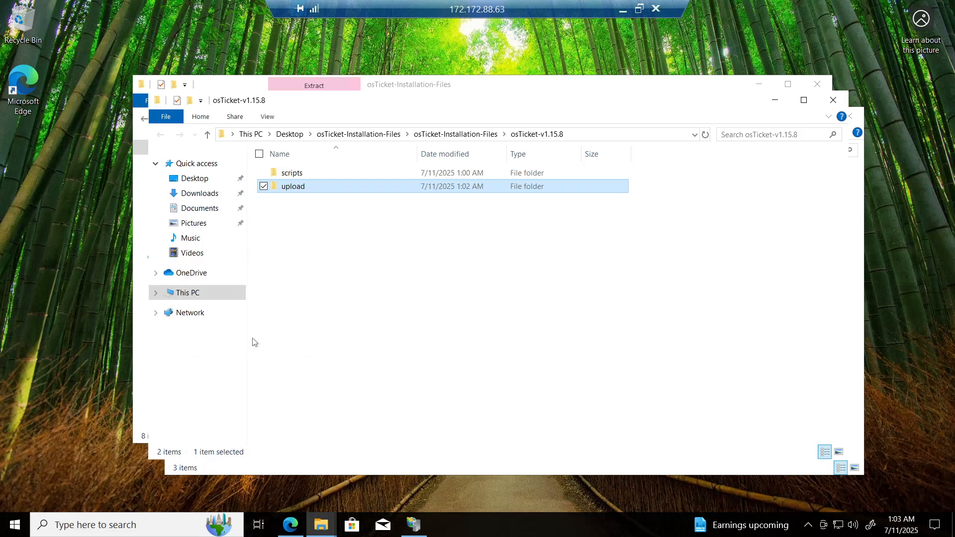
left_click(775, 102)
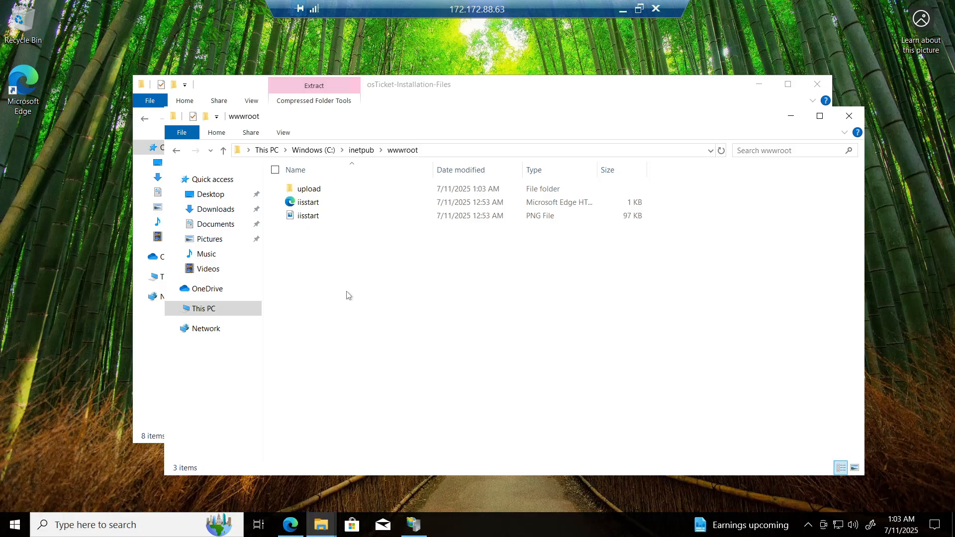
key("ctrl+v")
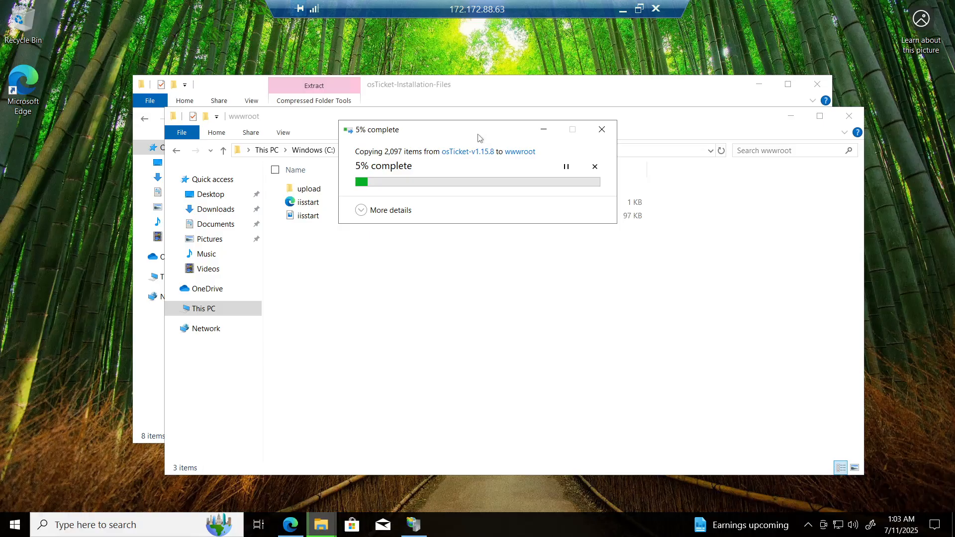
left_click_drag(480, 138, 605, 150)
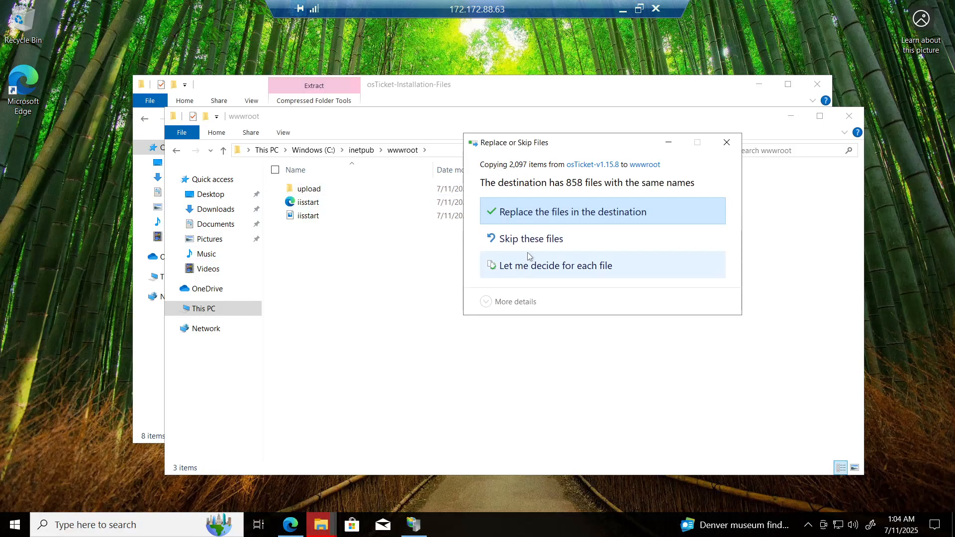
left_click(560, 216)
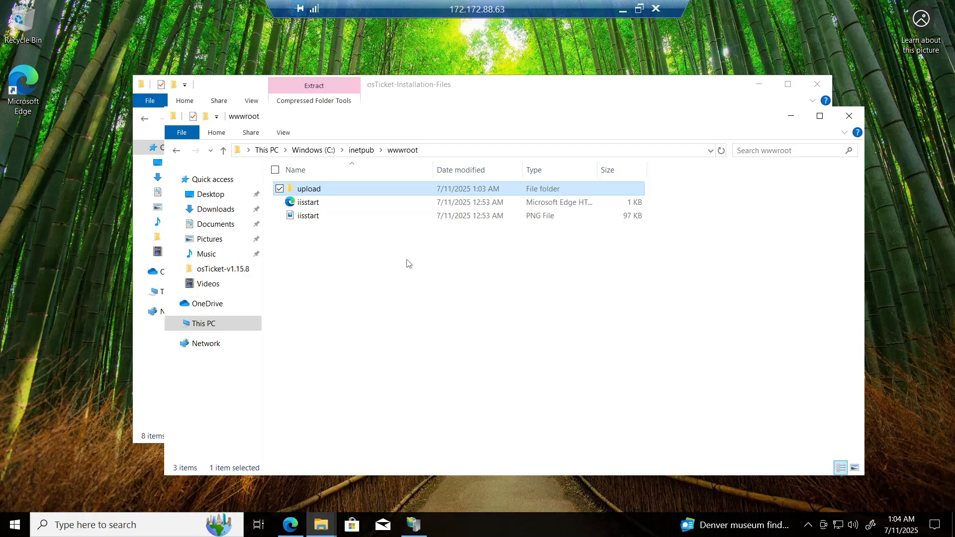
Step: Rename the upload folder in wwwroot to osTicket
right_click(373, 191)
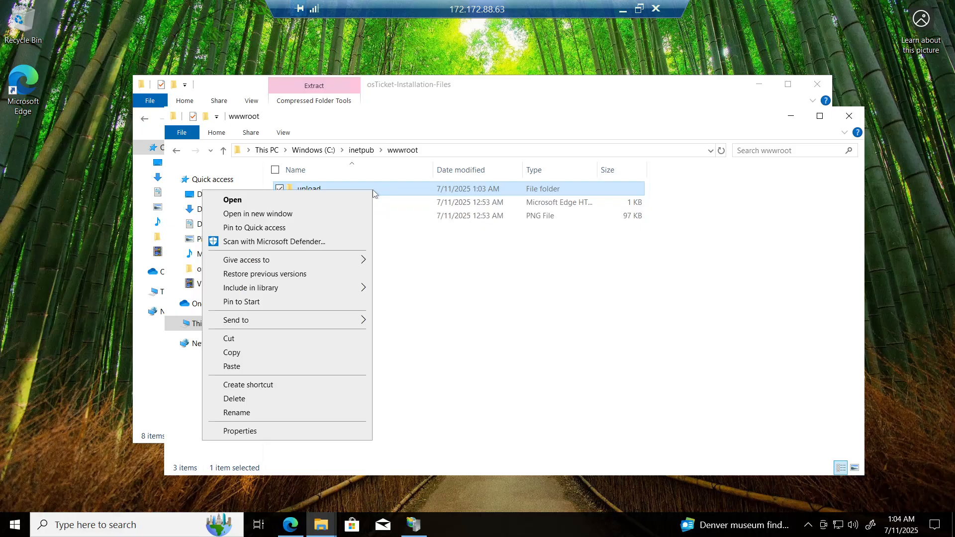
left_click(285, 413)
type("o")
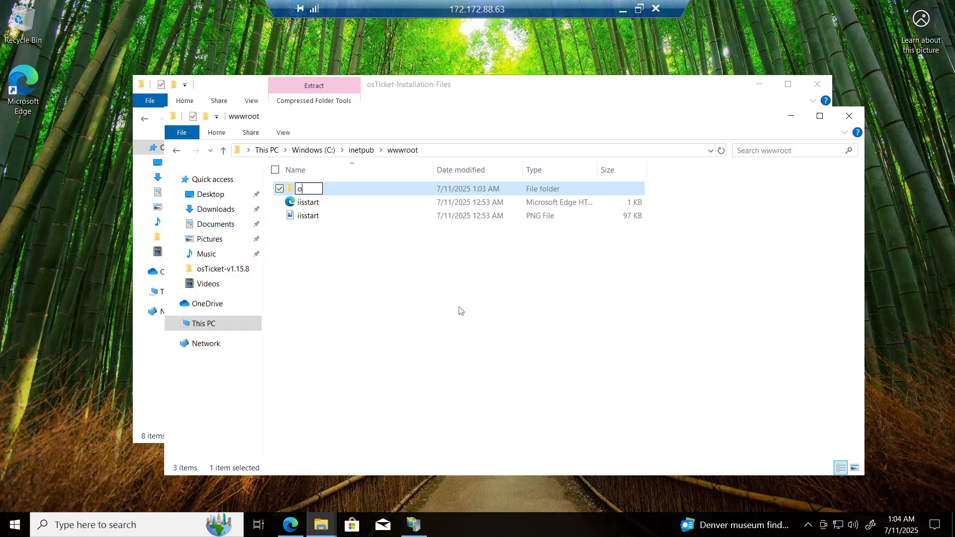
type("sTicket")
left_click(461, 311)
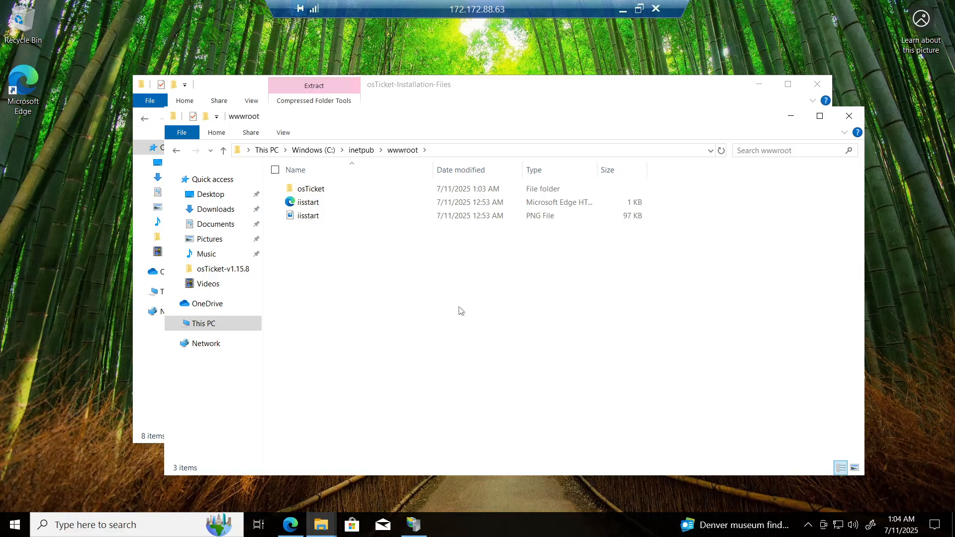
Step: Switch to IIS Manager and restart the server by stopping and starting it
left_click(417, 527)
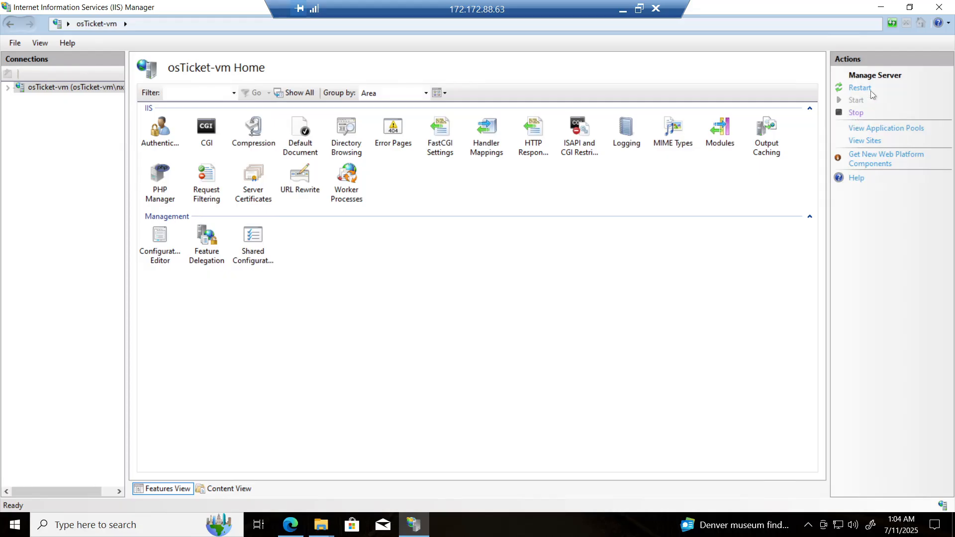
left_click(857, 113)
left_click(856, 101)
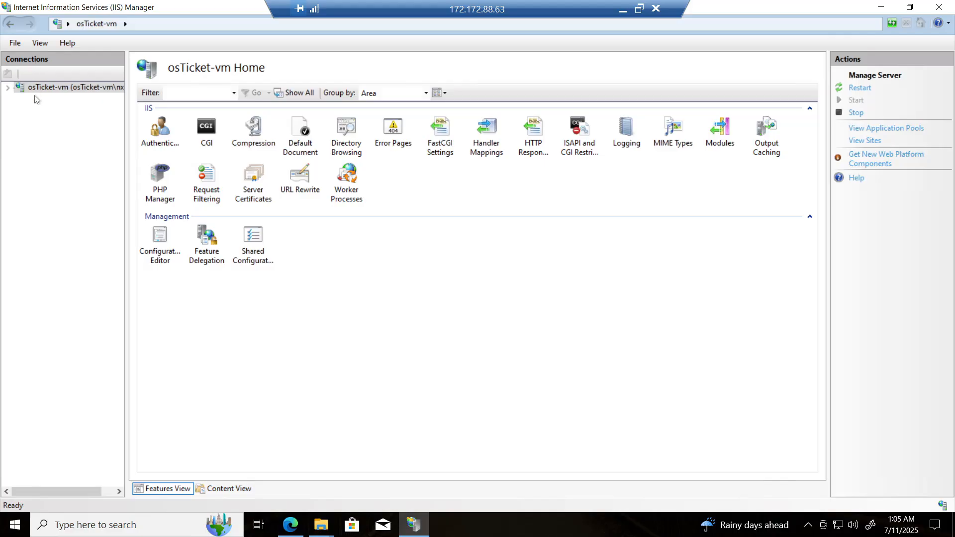
Step: Expand Sites and Default Web Site, then open the osTicket folder's home page
left_click(7, 88)
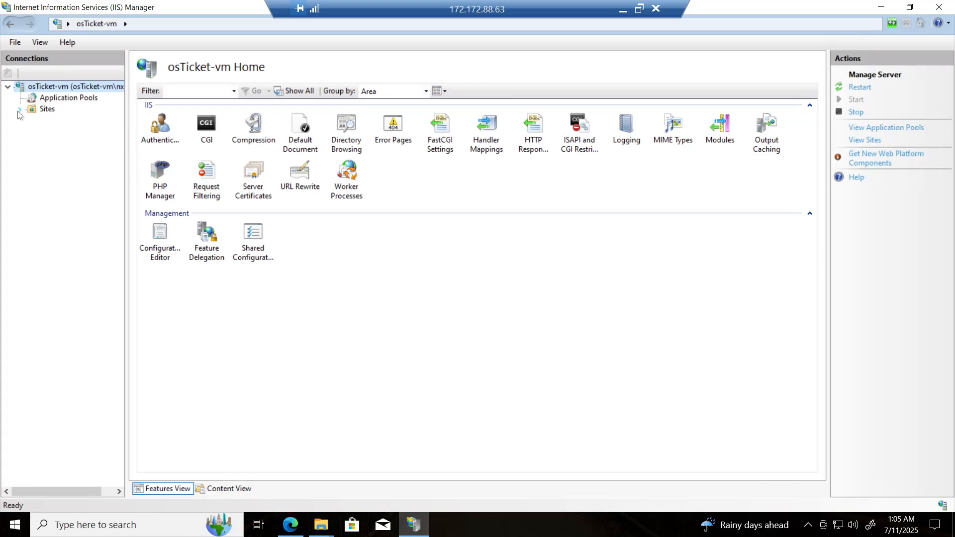
left_click(19, 109)
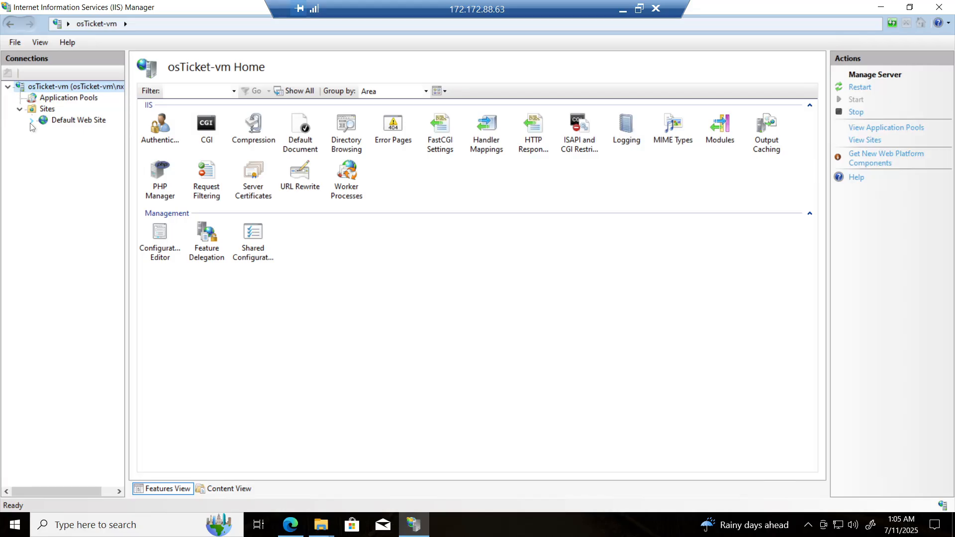
left_click(31, 121)
double_click(79, 136)
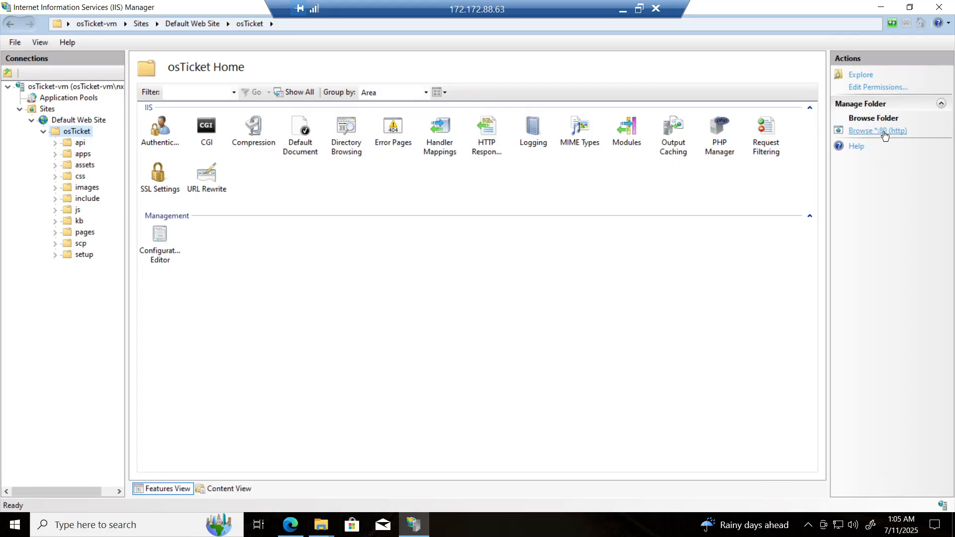
Step: Browse the osTicket folder over HTTP to open the installer and review its prerequisites list
left_click(882, 132)
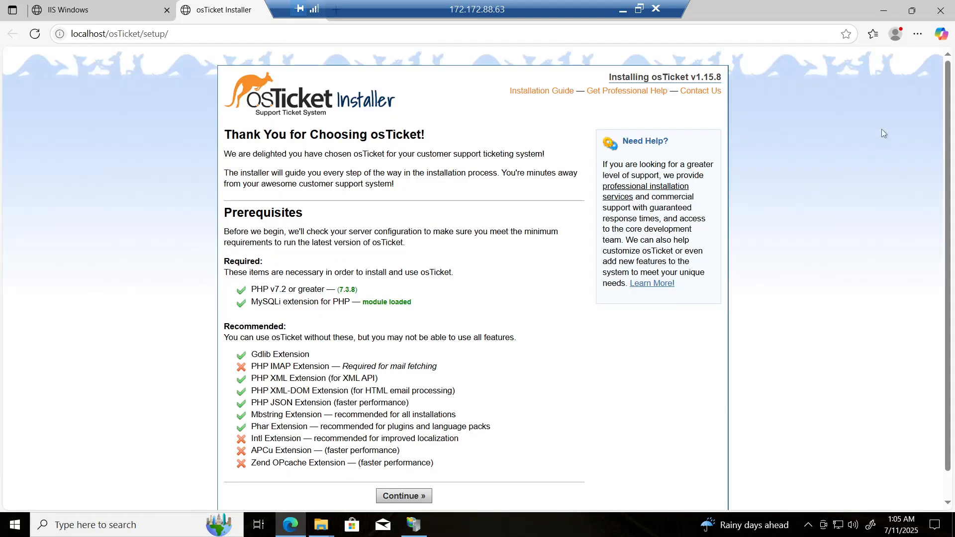
scroll(460, 318, "down", 1)
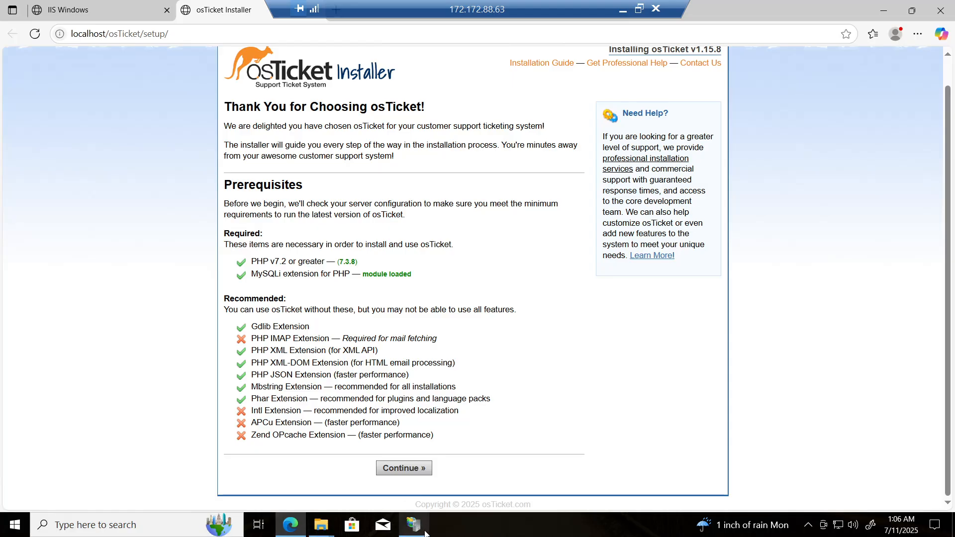
Step: Open PHP Manager for the osTicket folder and enable the php_imap.dll extension
mouse_move(420, 534)
left_click(414, 525)
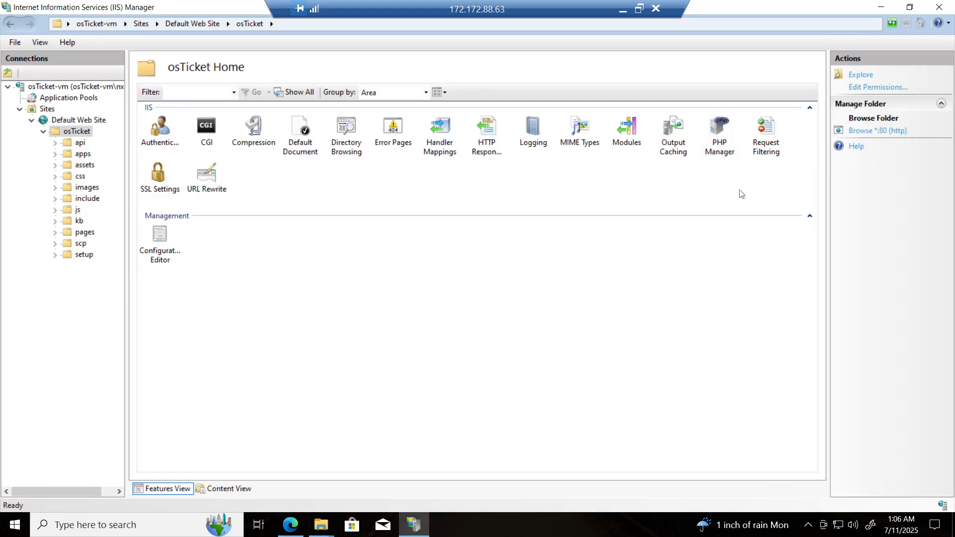
double_click(727, 149)
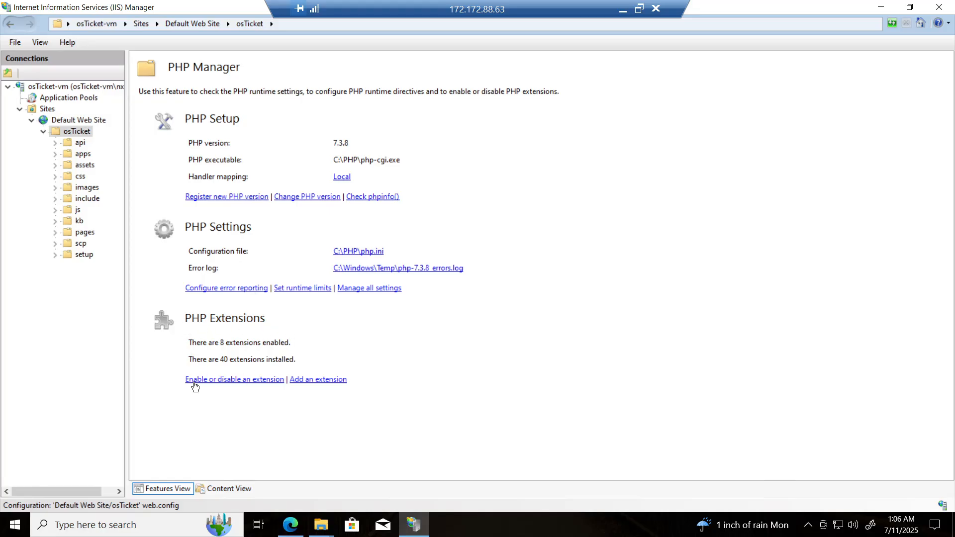
left_click(272, 381)
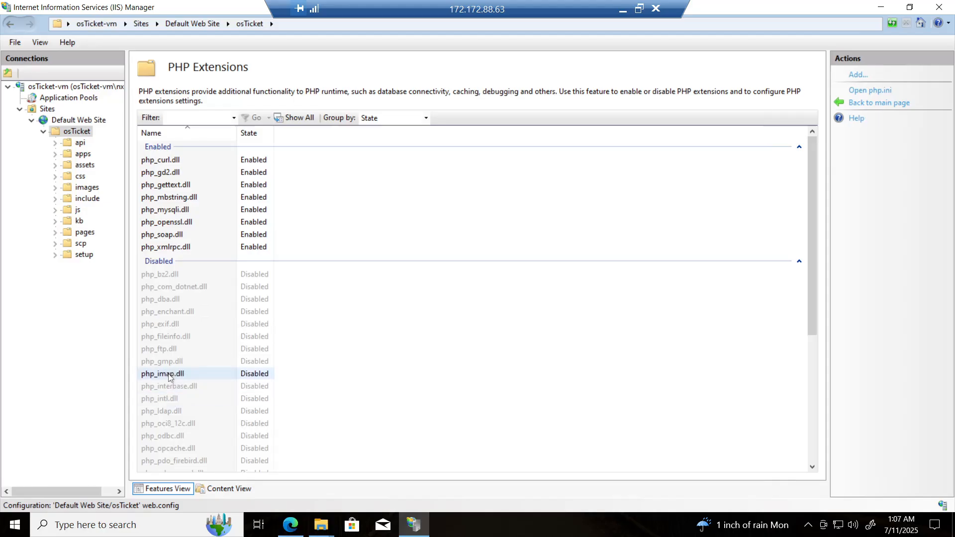
right_click(200, 374)
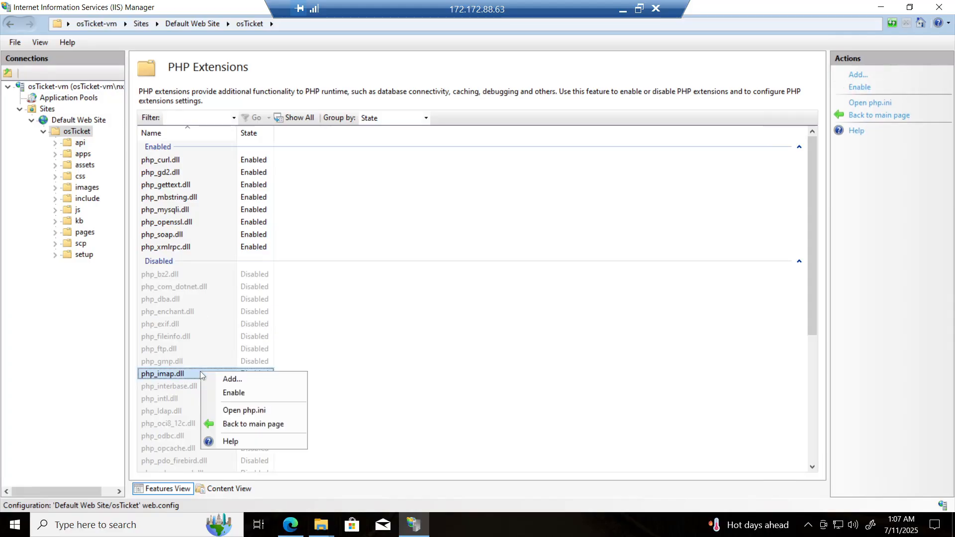
left_click(232, 393)
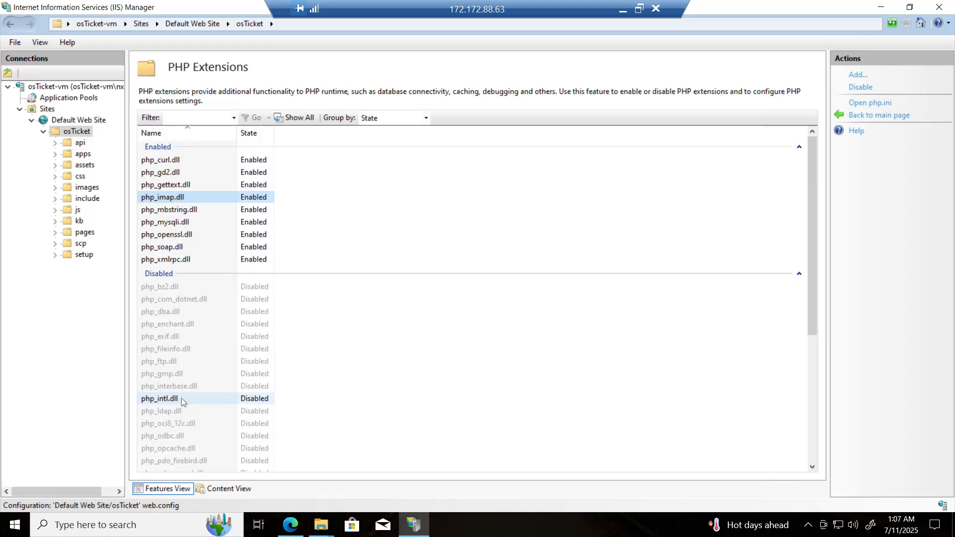
Step: Enable the php_intl.dll and php_opcache.dll extensions
right_click(195, 398)
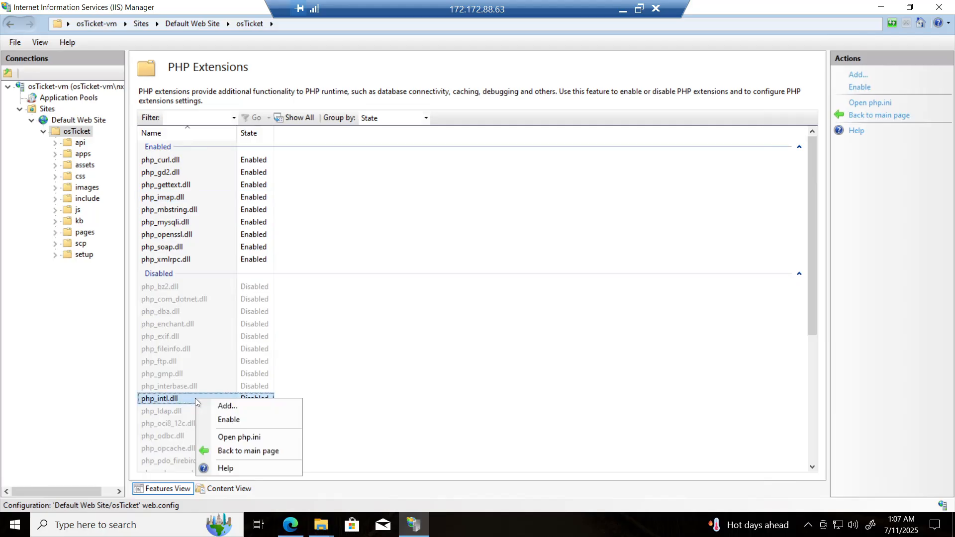
left_click(243, 421)
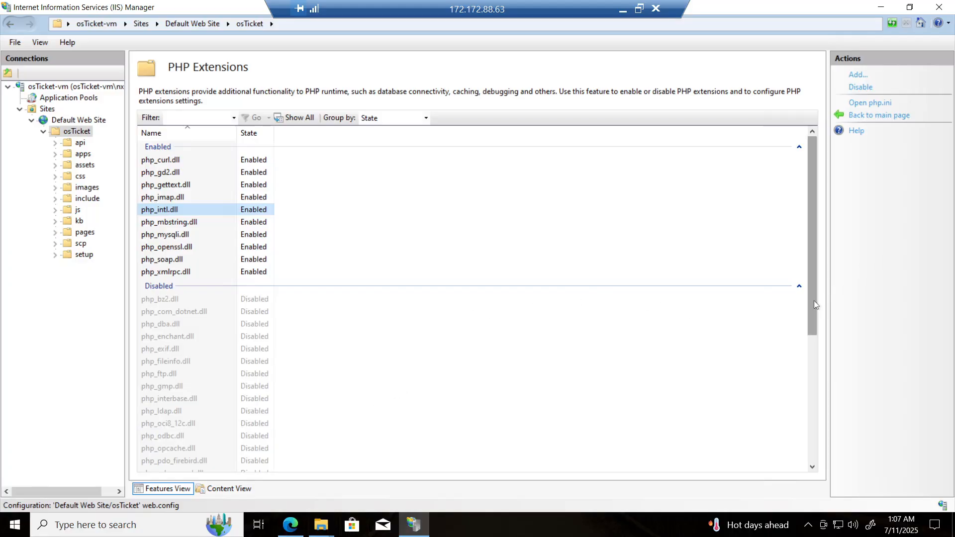
left_click_drag(814, 301, 817, 360)
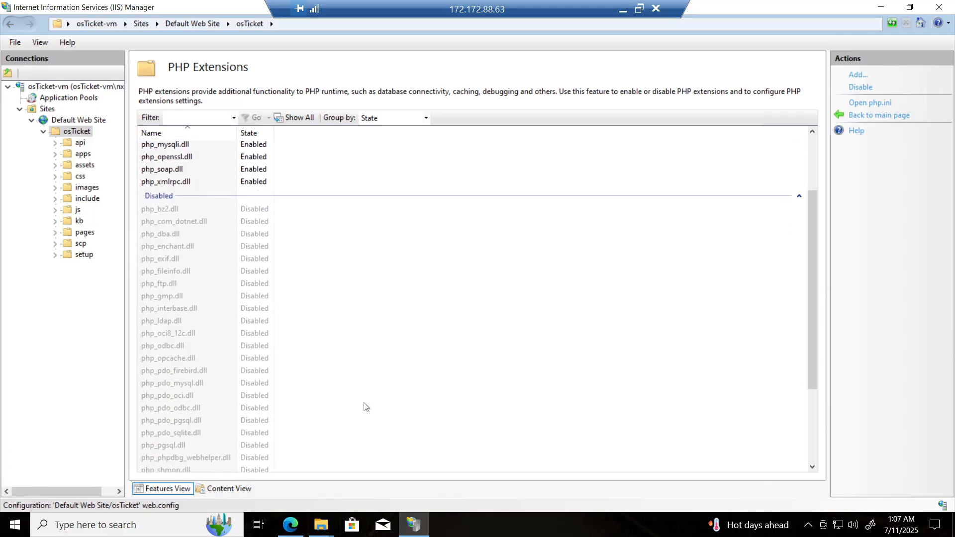
right_click(184, 360)
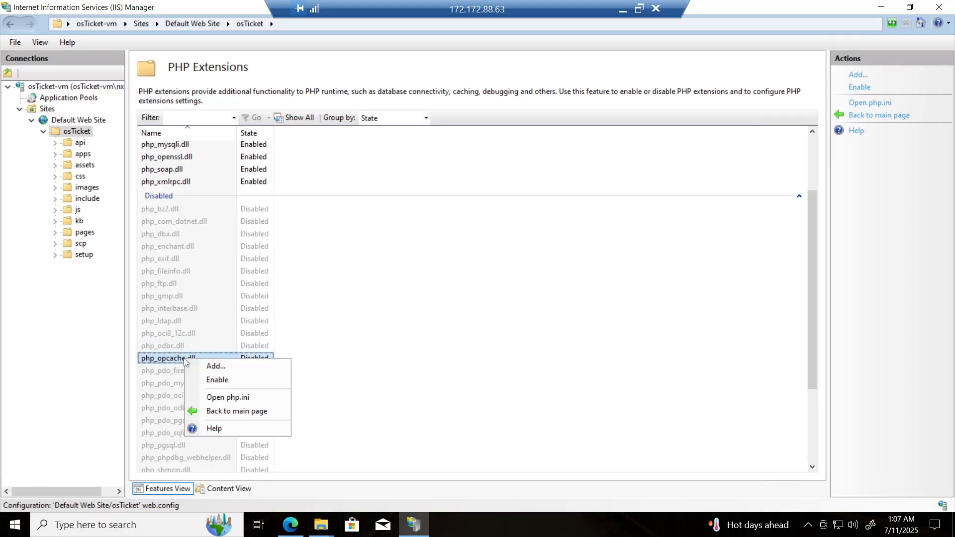
left_click(231, 377)
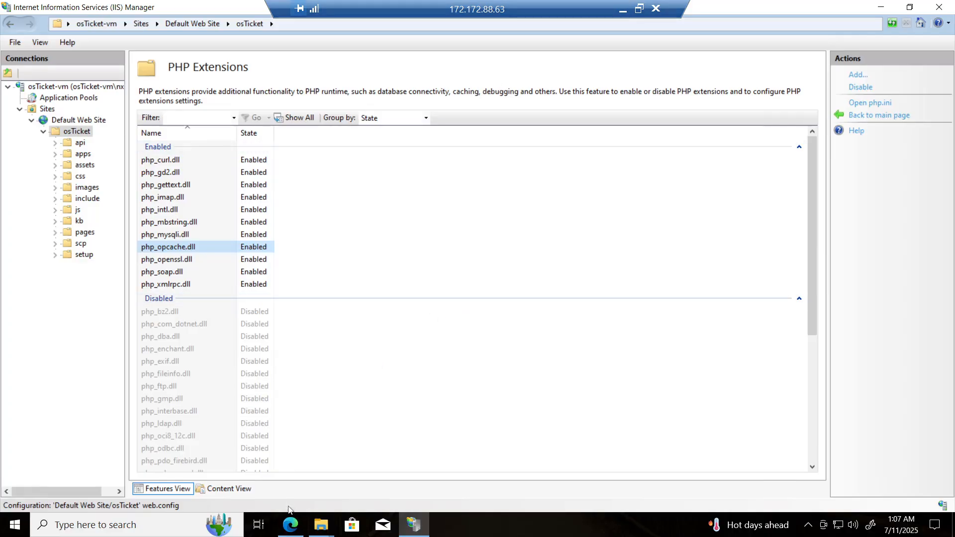
Step: Reload the osTicket installer page in the browser to recheck the prerequisites
left_click(291, 526)
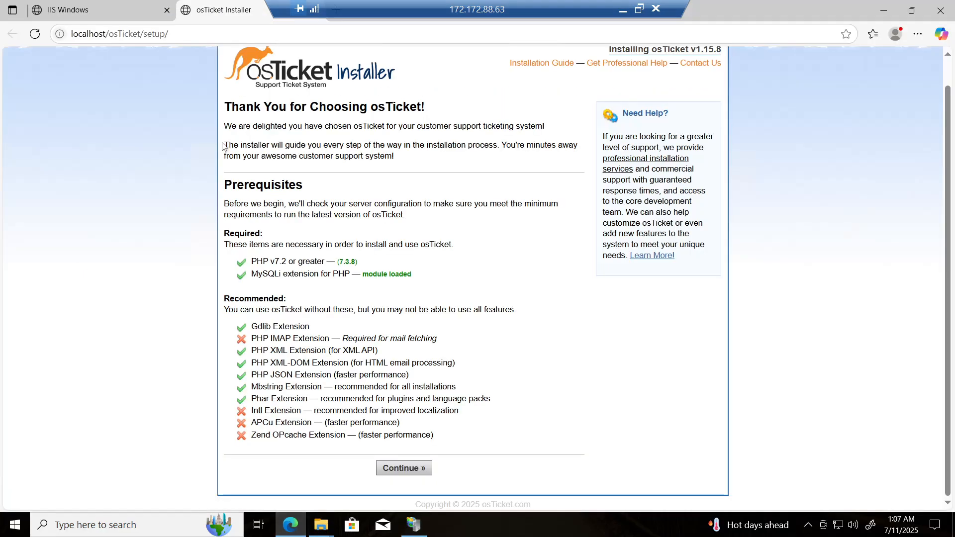
left_click(35, 34)
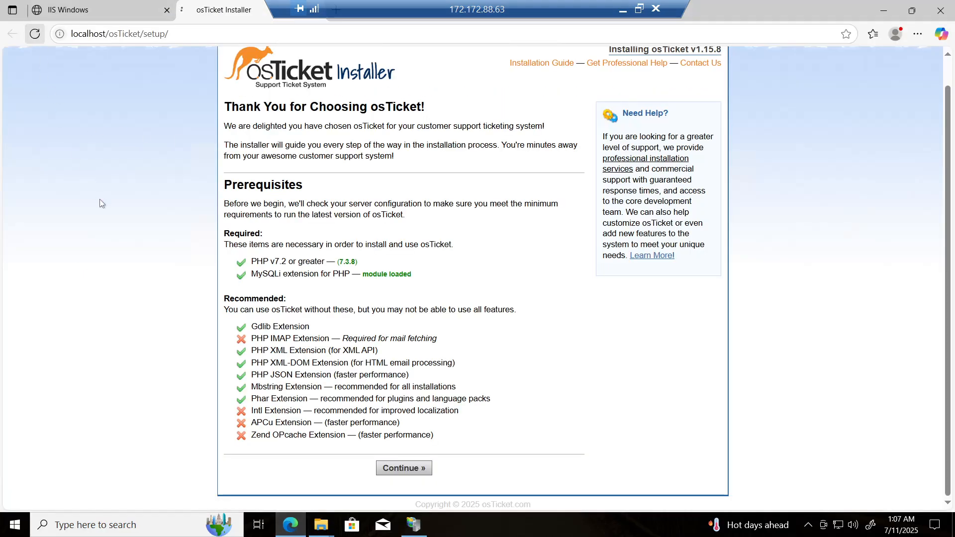
left_click(40, 38)
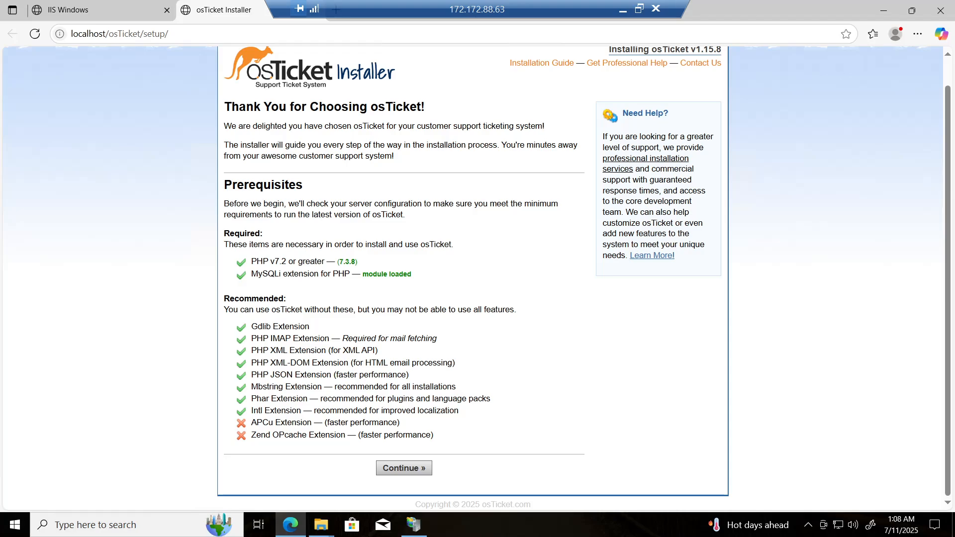
Step: Open the include folder inside wwwroot\osTicket in File Explorer
mouse_move(324, 532)
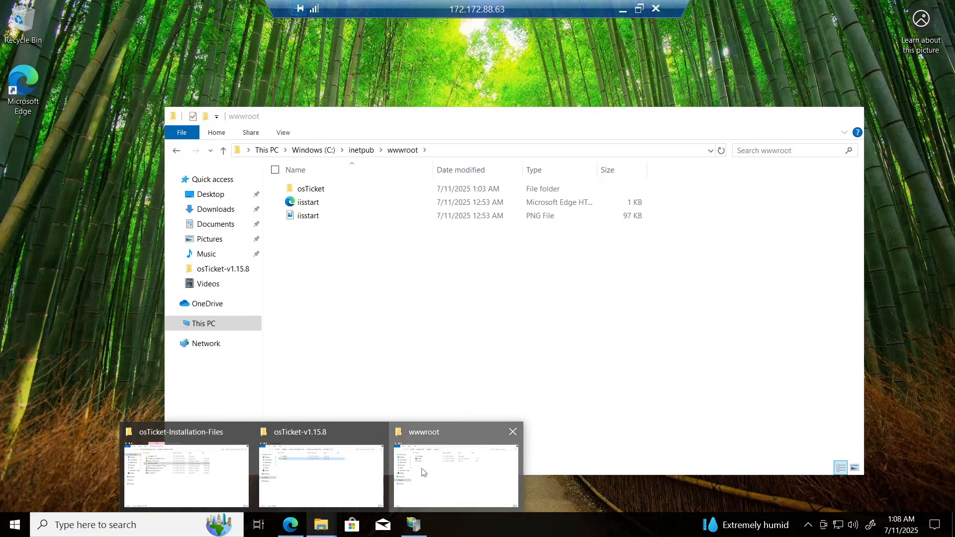
left_click(423, 471)
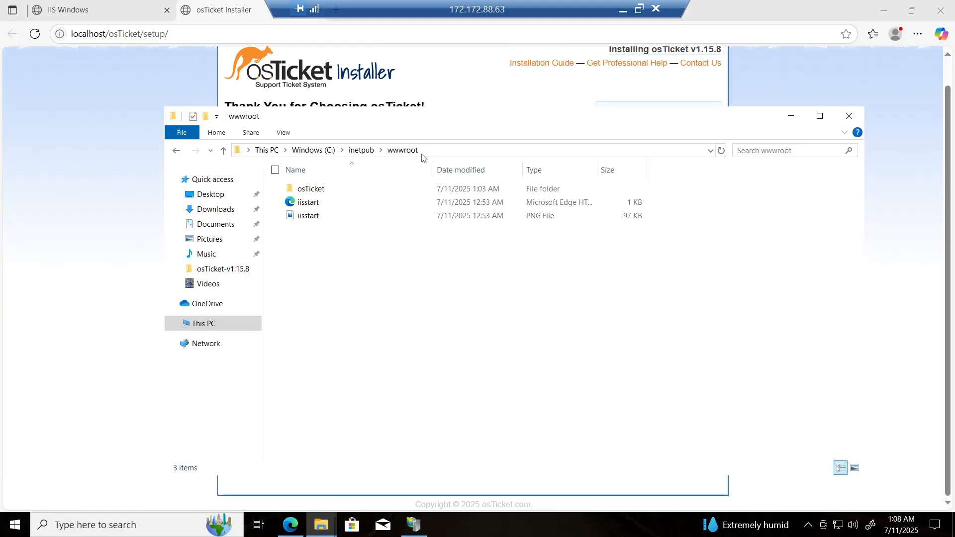
double_click(332, 190)
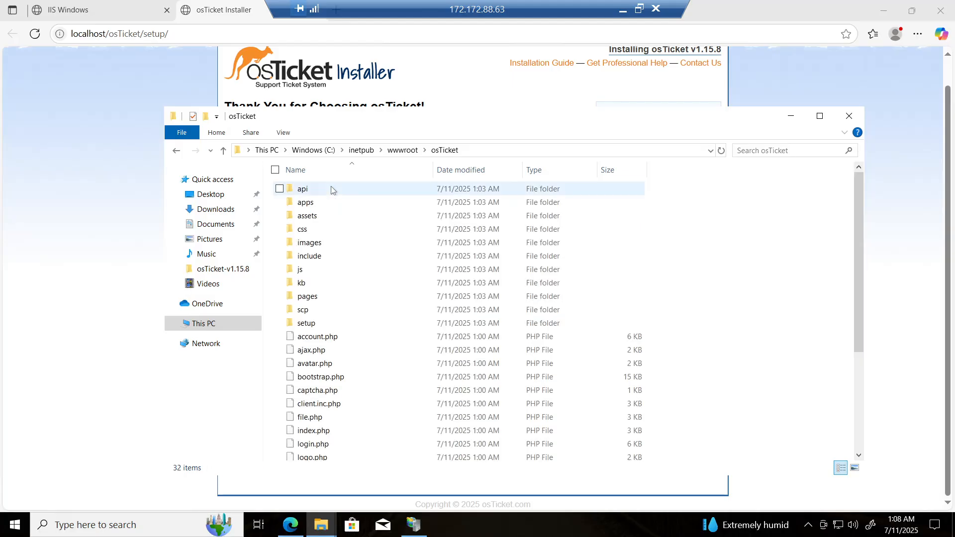
double_click(332, 257)
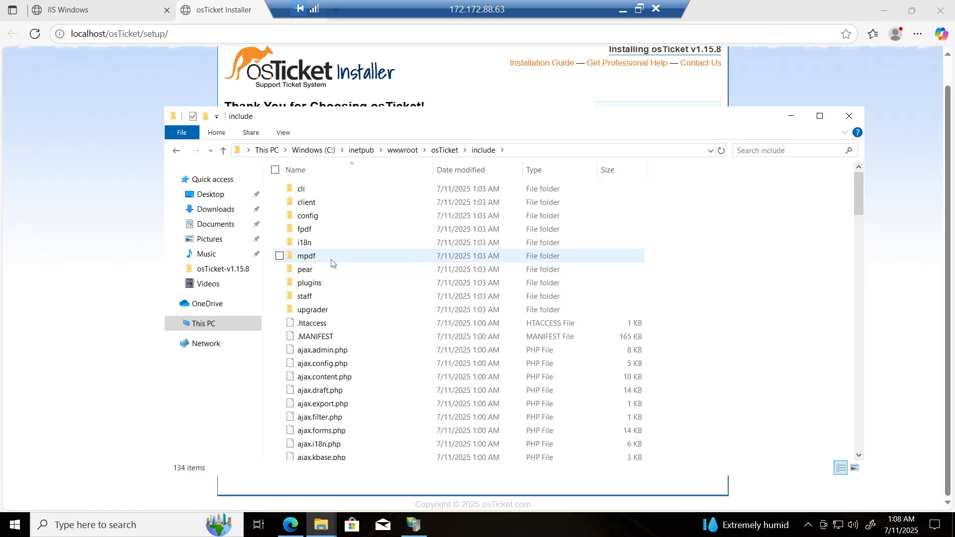
scroll(332, 262, "down", 20)
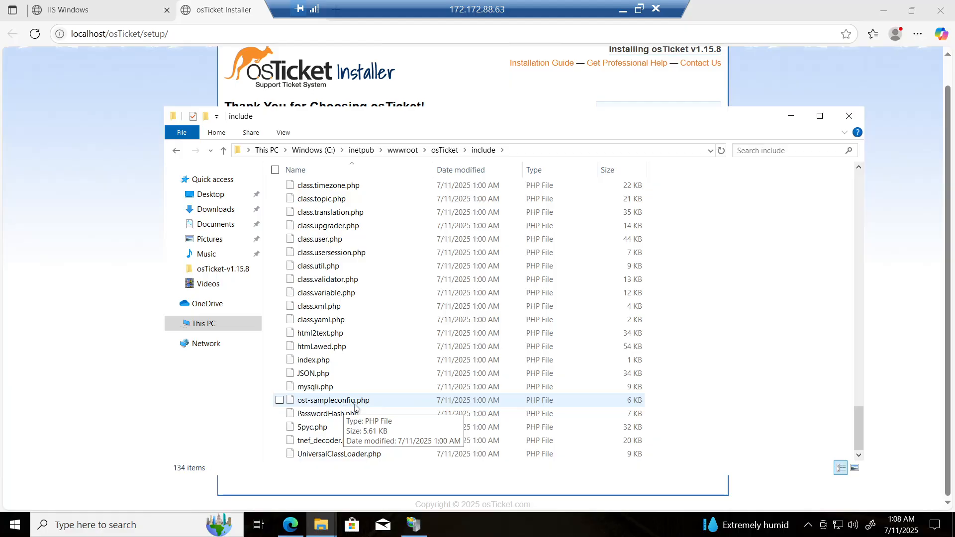
Step: Rename ost-sampleconfig.php to ost-config.php
right_click(383, 399)
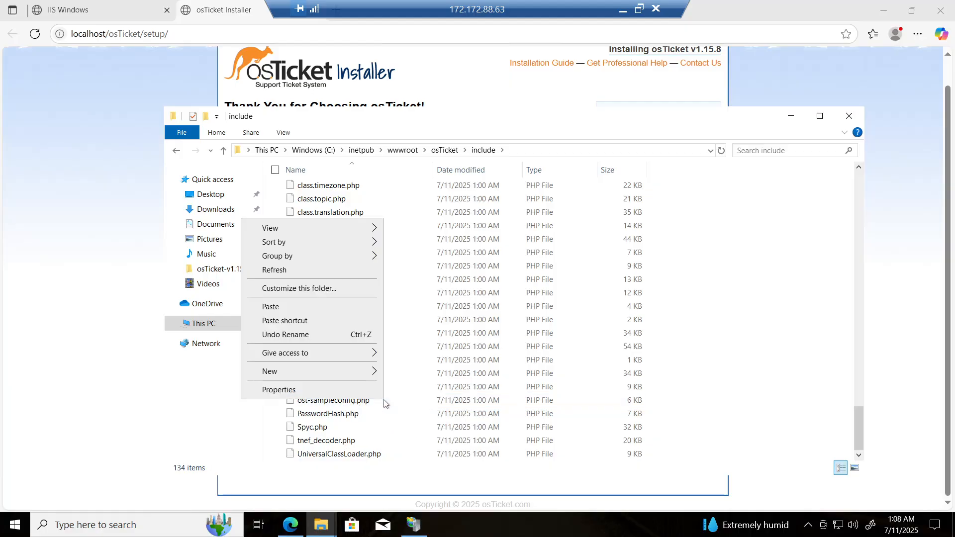
left_click(419, 394)
left_click(418, 393)
left_click(409, 402)
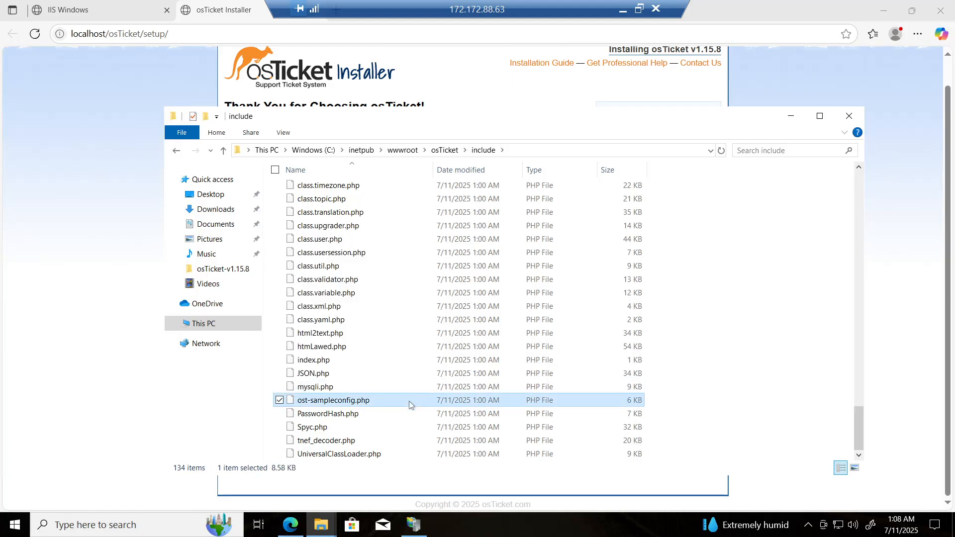
right_click(409, 402)
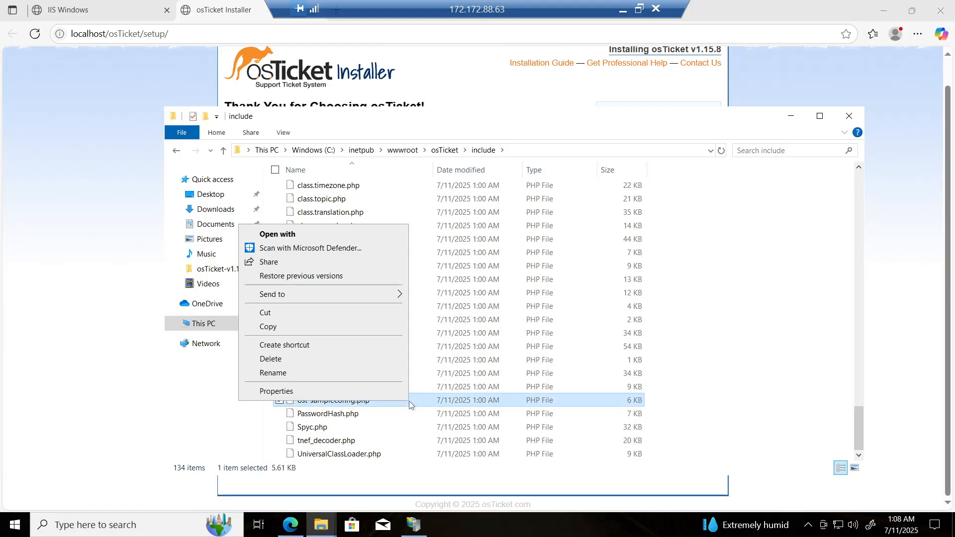
left_click(343, 380)
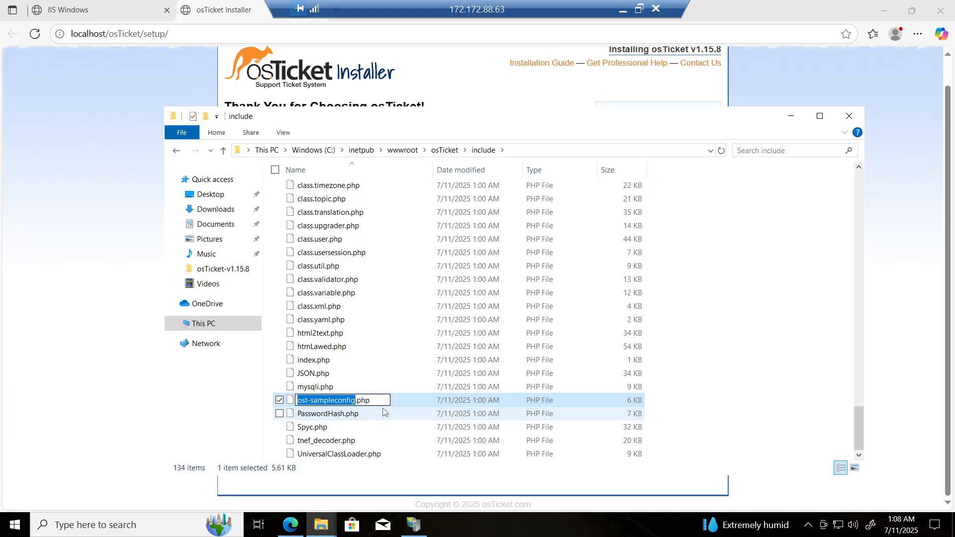
key("Right")
key("Left")
key("Left")
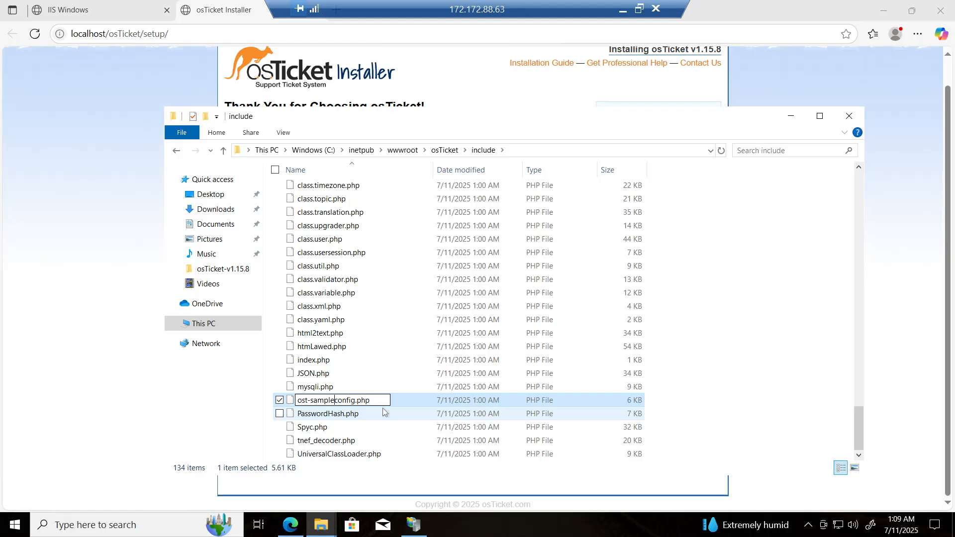
key("BackSpace")
key("BackSpace")
key("BackSpace")
key("BackSpace")
key("BackSpace")
key("BackSpace")
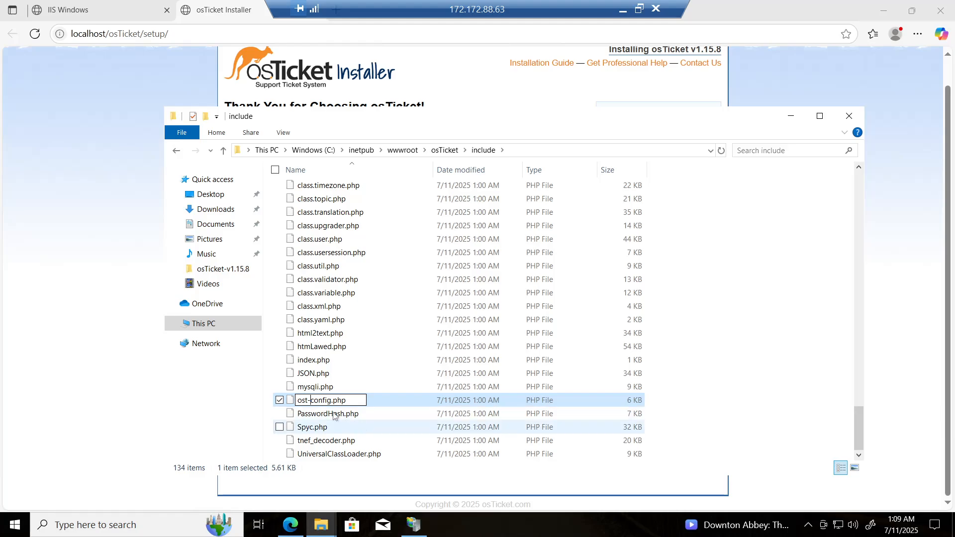
left_click(423, 426)
left_click(374, 400)
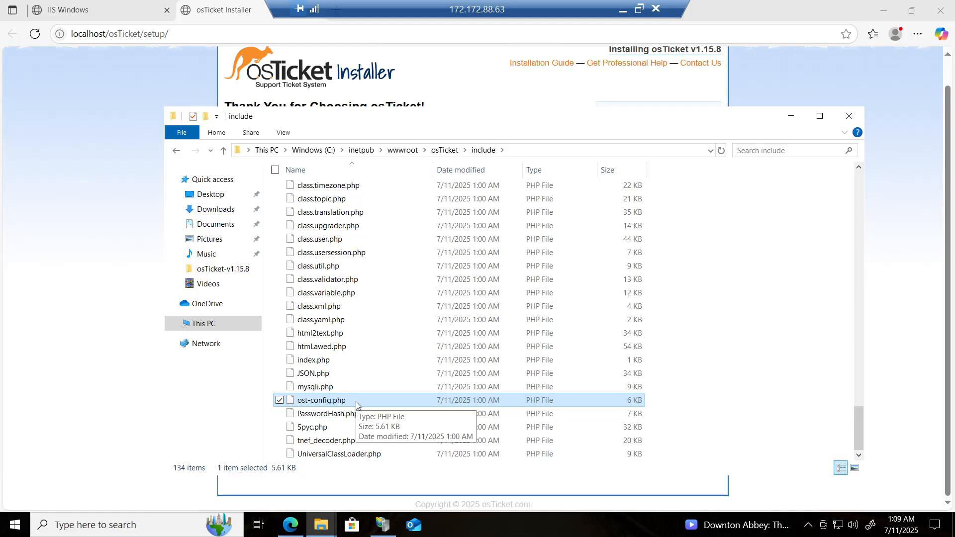
Step: In ost-config.php's advanced security settings, disable inheritance and remove all inherited permissions
right_click(356, 401)
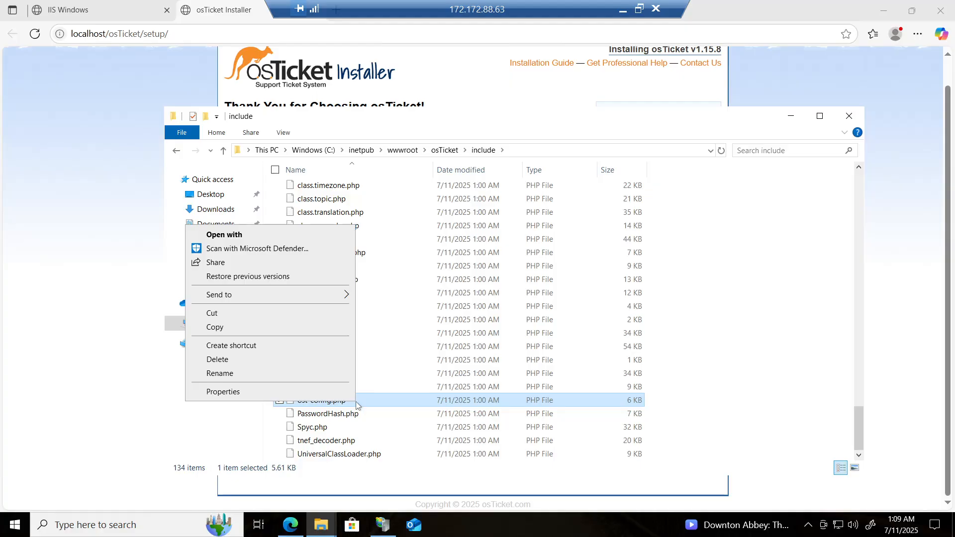
left_click(318, 392)
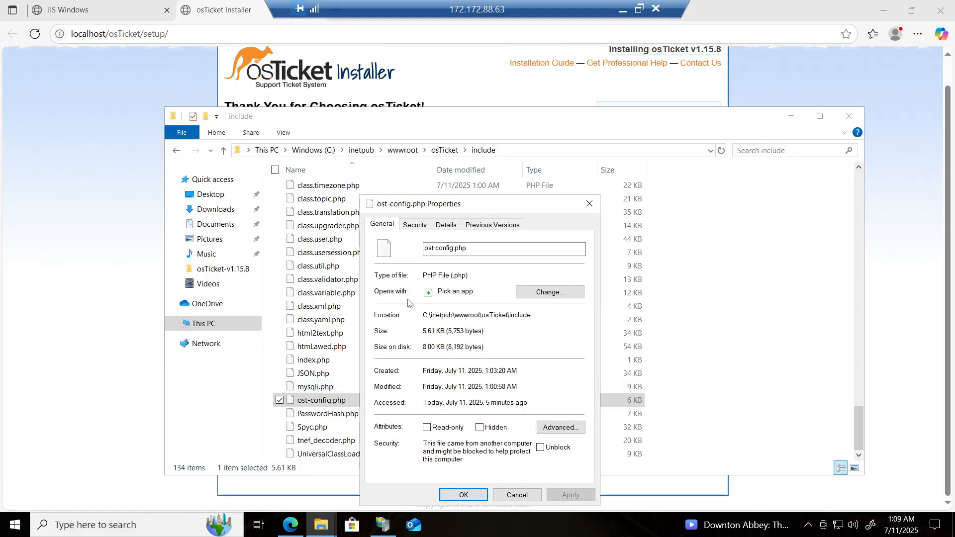
left_click(415, 225)
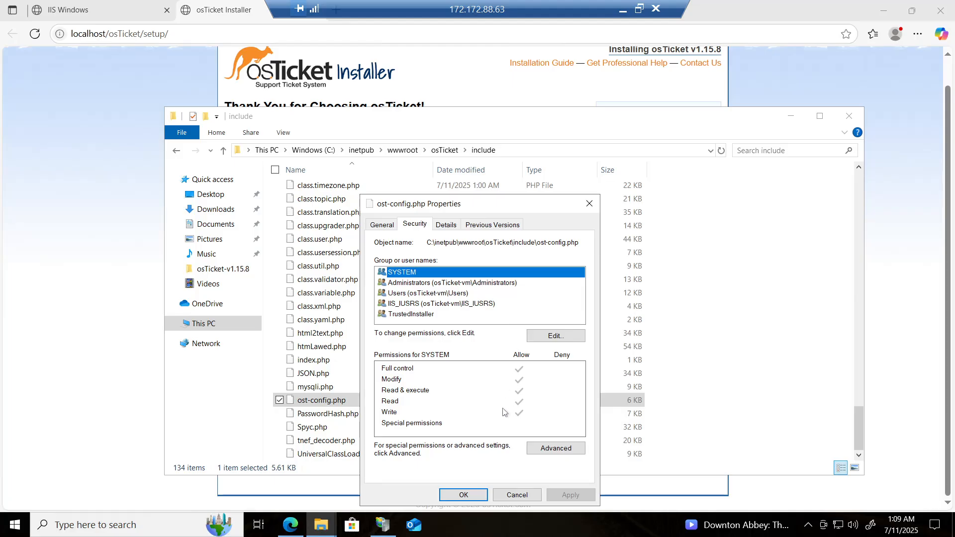
left_click(557, 448)
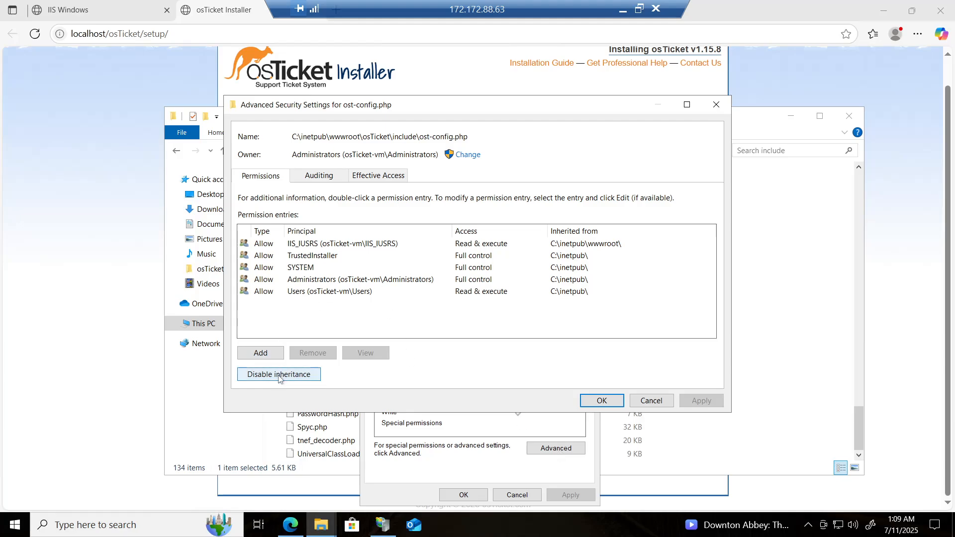
left_click(309, 377)
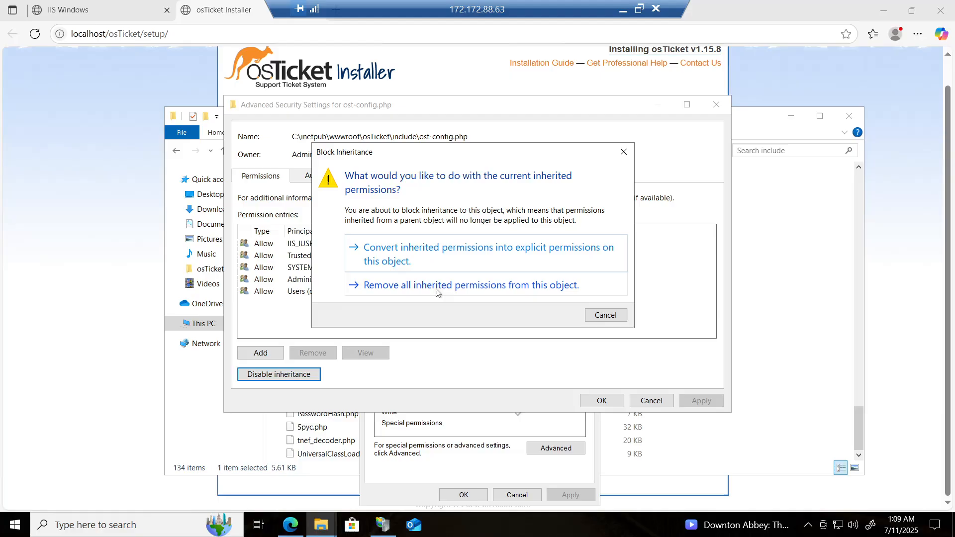
left_click(438, 293)
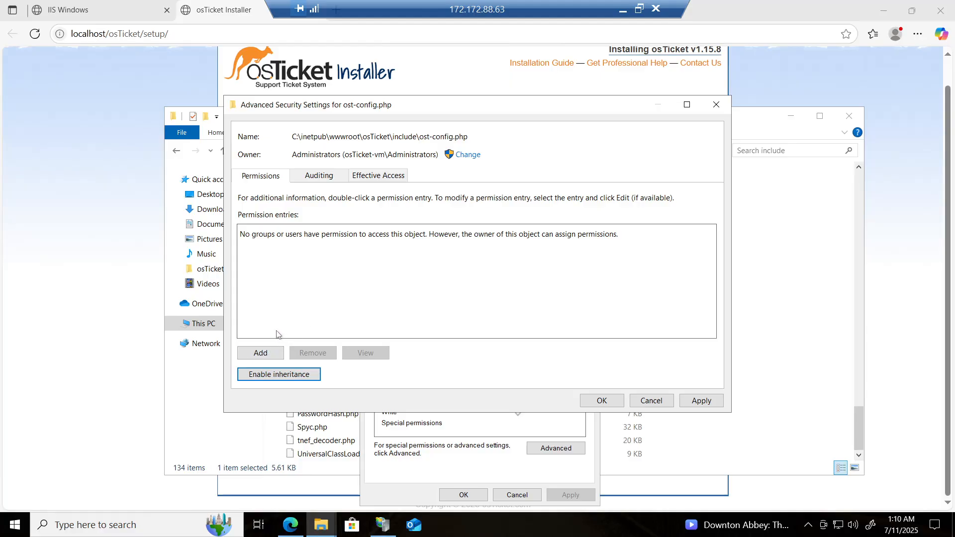
Step: Add a permission entry on ost-config.php granting the Everyone principal Full control
left_click(263, 354)
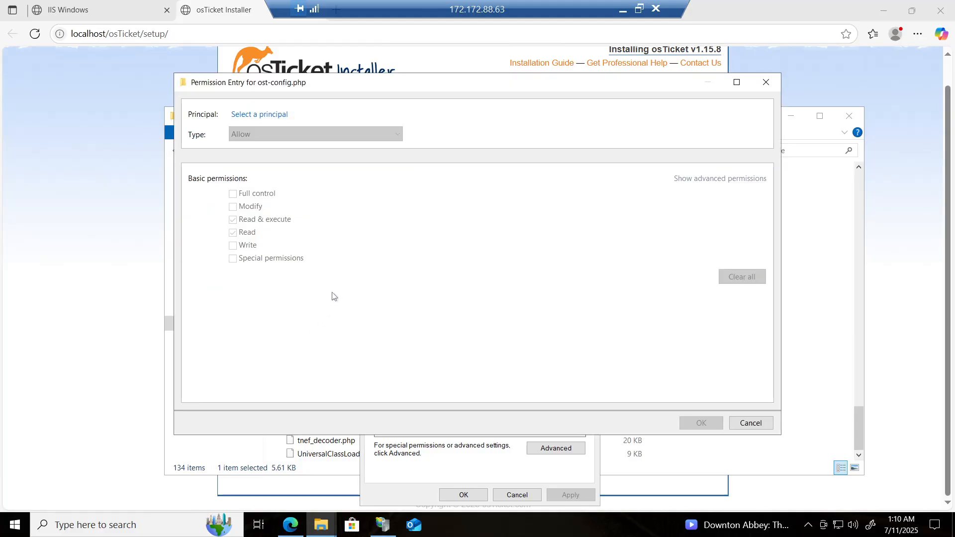
left_click(264, 115)
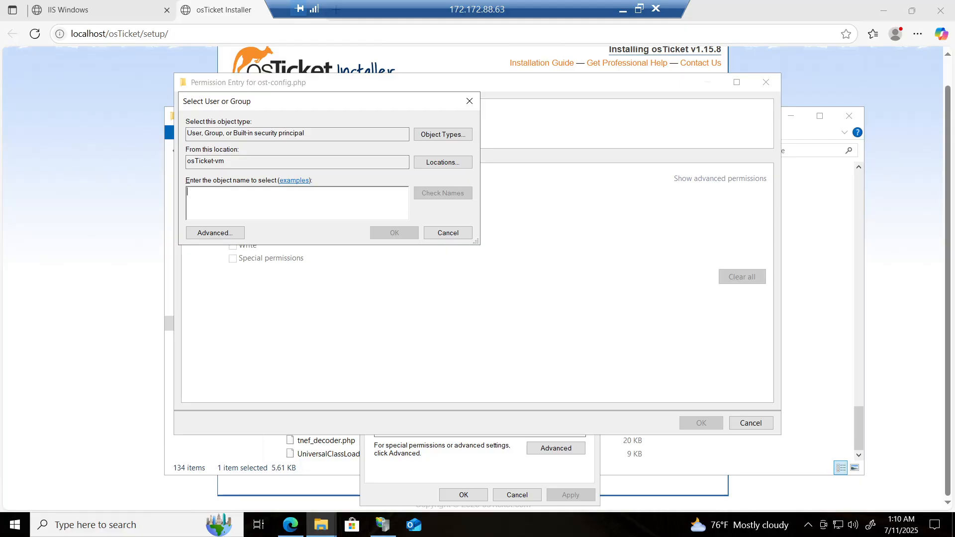
type("ever")
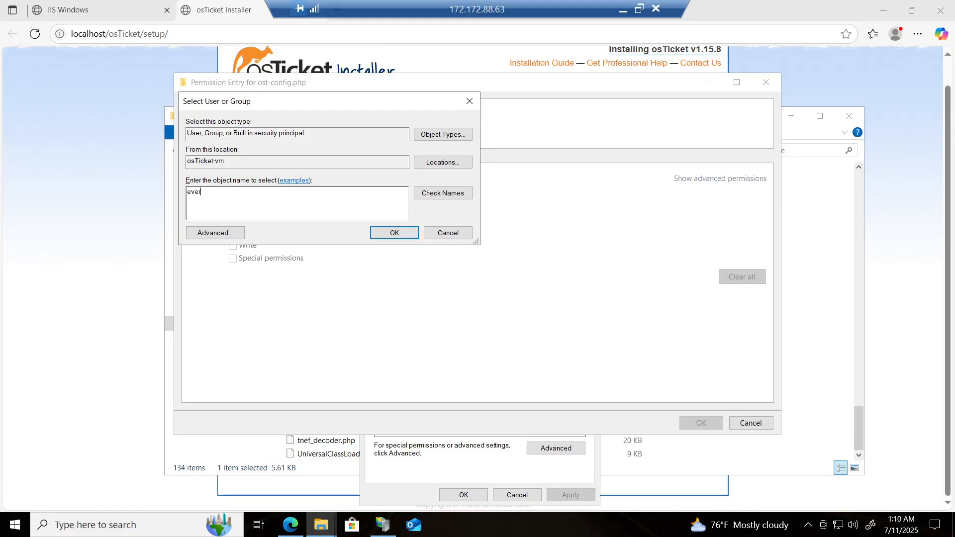
type("yone")
left_click(427, 193)
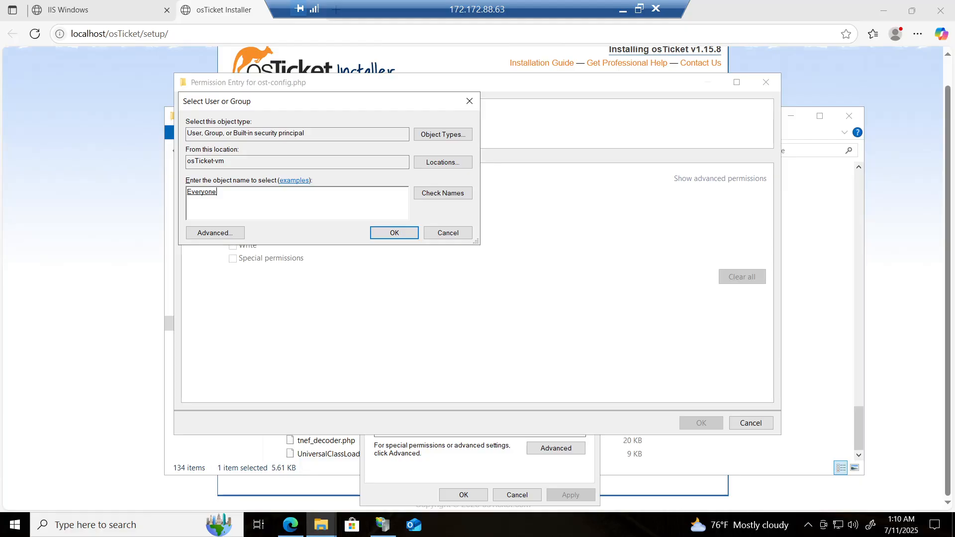
left_click(395, 234)
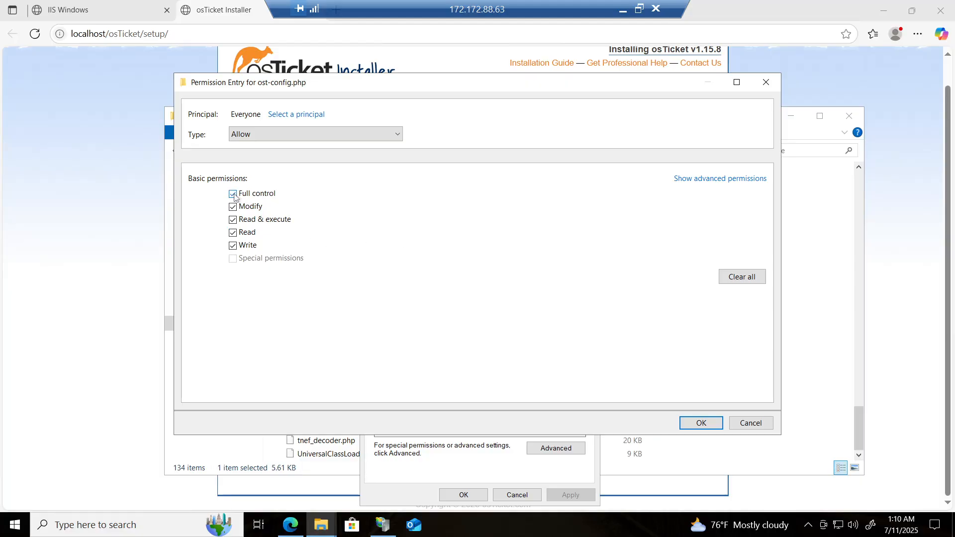
left_click(700, 423)
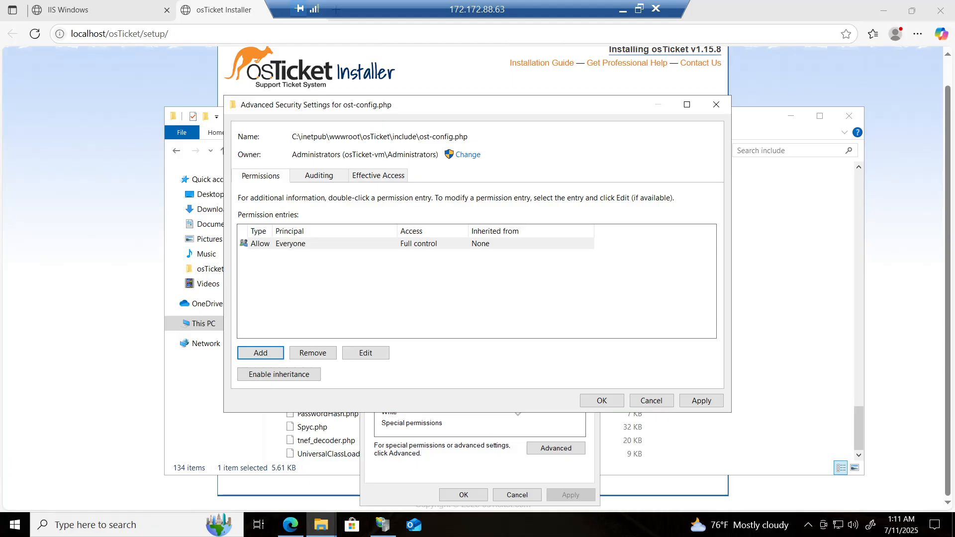
Step: Apply the new ost-config.php permissions and close the advanced security and properties dialogs
left_click_drag(419, 137, 469, 136)
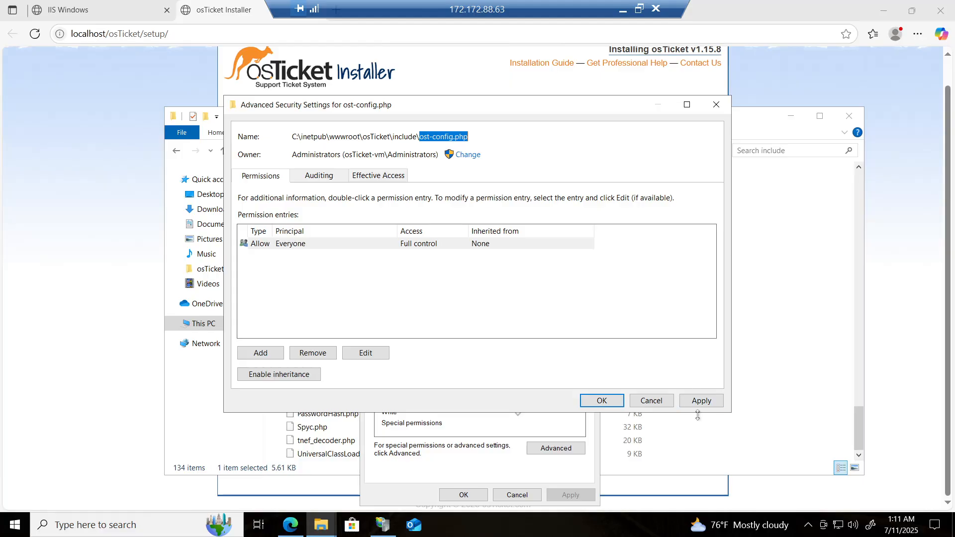
left_click(703, 401)
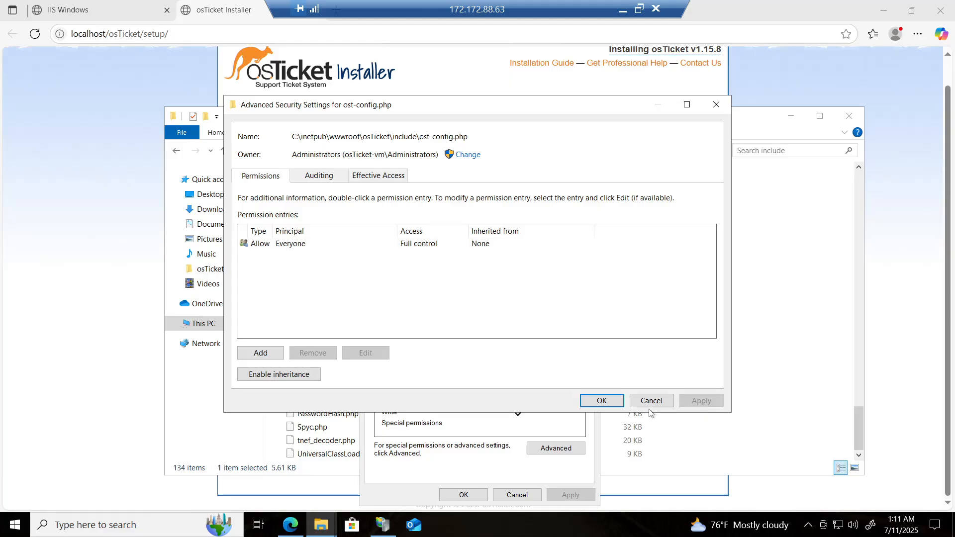
left_click(602, 405)
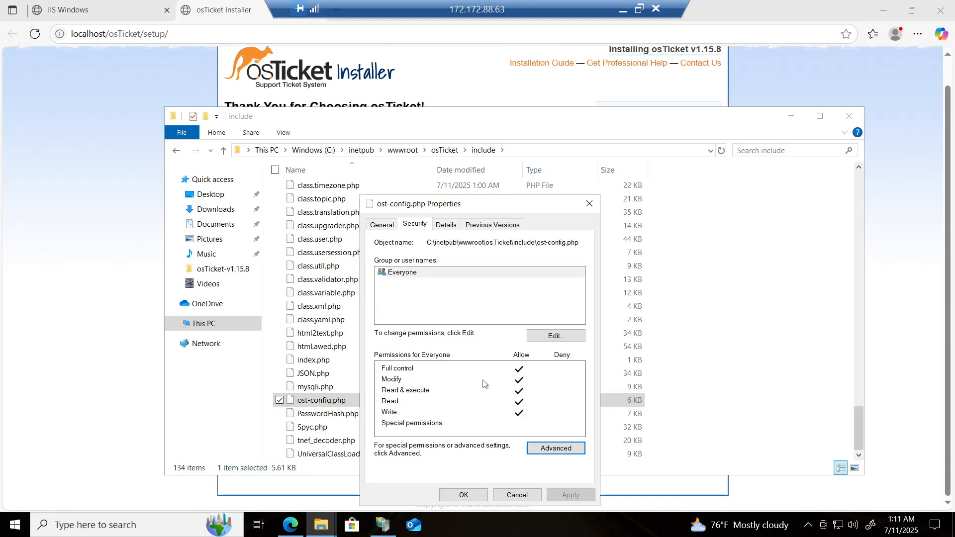
left_click(464, 495)
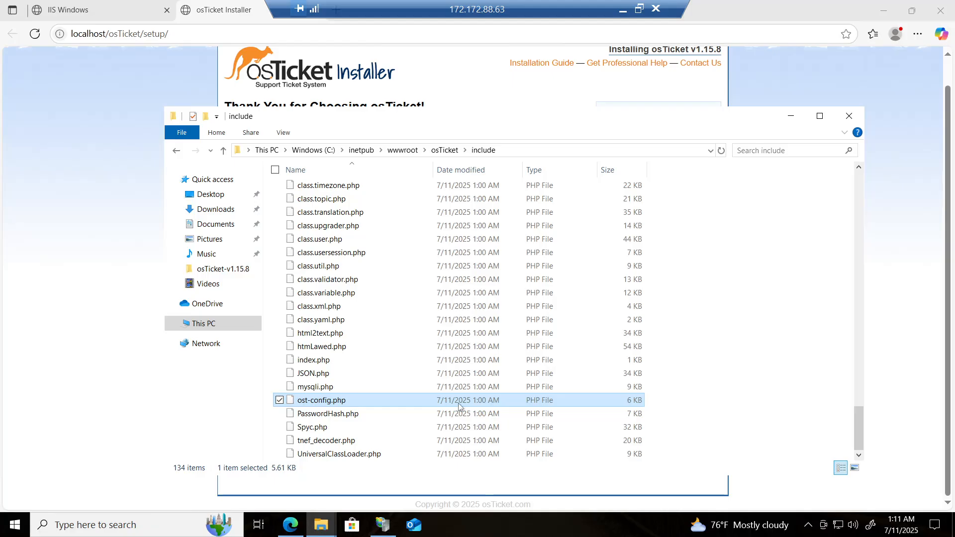
Step: Return to the osTicket installer and continue past the prerequisites page to the setup form
left_click(66, 212)
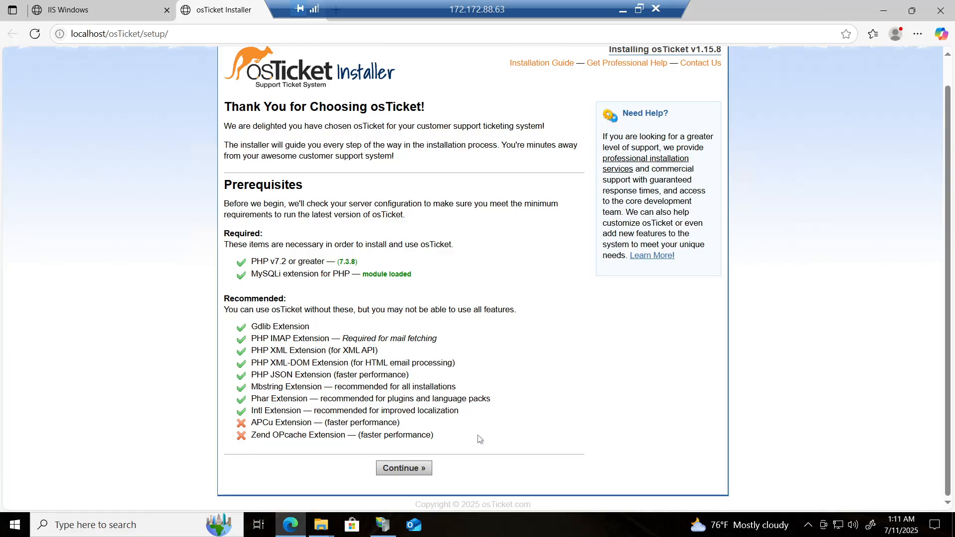
left_click(417, 468)
scroll(413, 465, "down", 3)
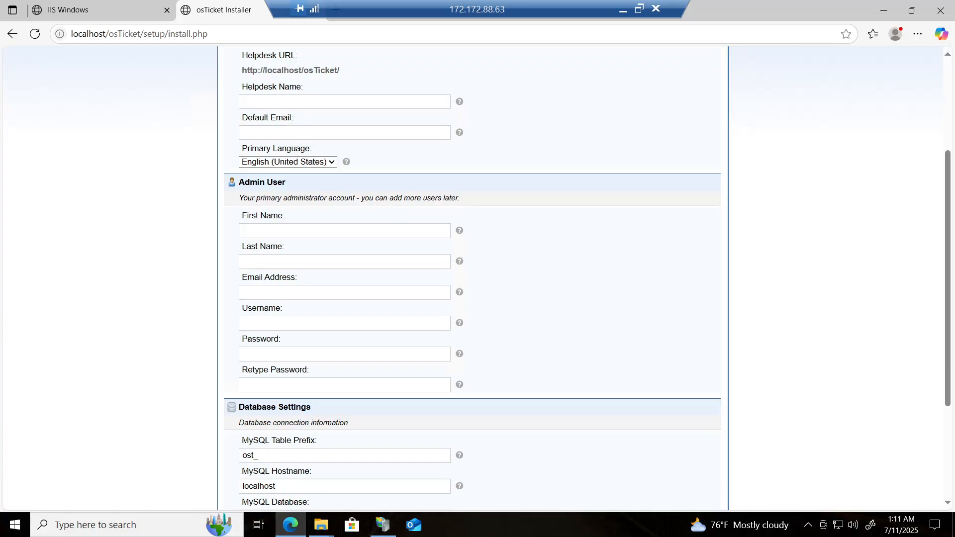
Step: Set the helpdesk name to Bob's Help Desk and fill in the helpdesk's default e-mail address
left_click(344, 102)
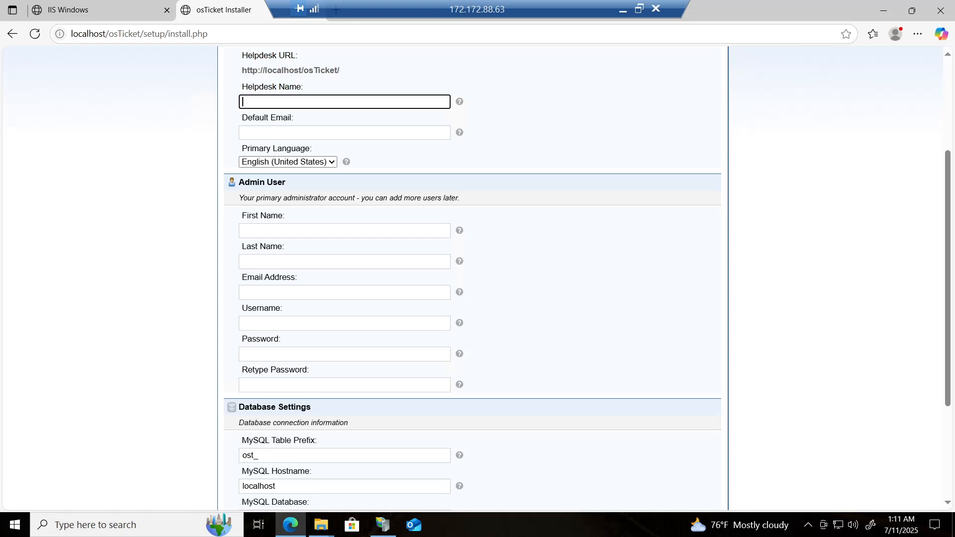
type("Bob's Help Desk")
key("Tab")
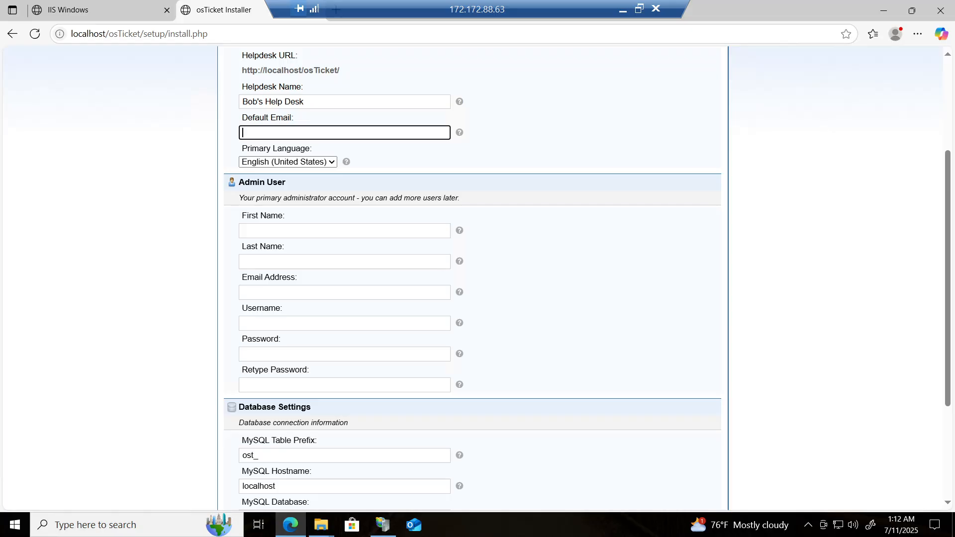
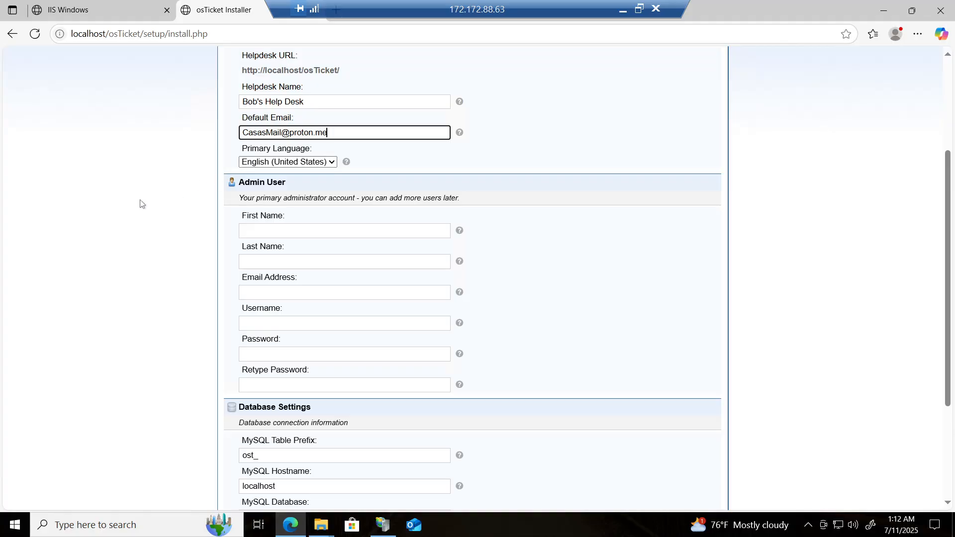
left_click(140, 203)
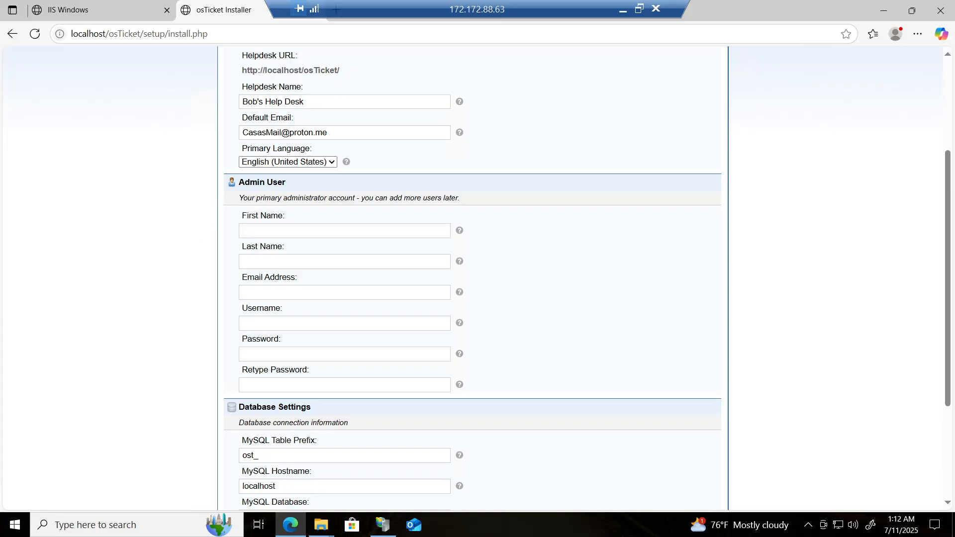
Step: Enter the admin user's first name and last name in the Admin User section
left_click(318, 231)
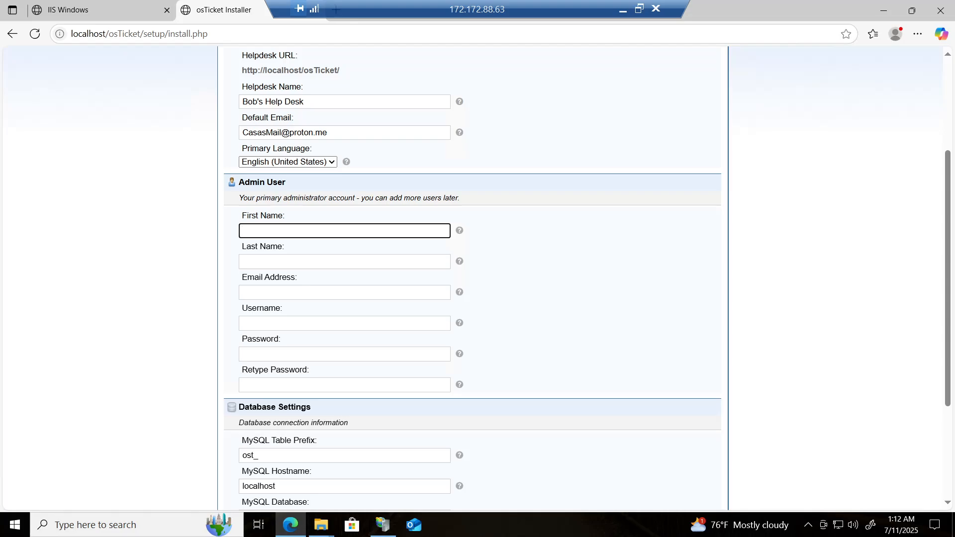
type("Boh")
key("BackSpace")
type("b")
left_click(297, 262)
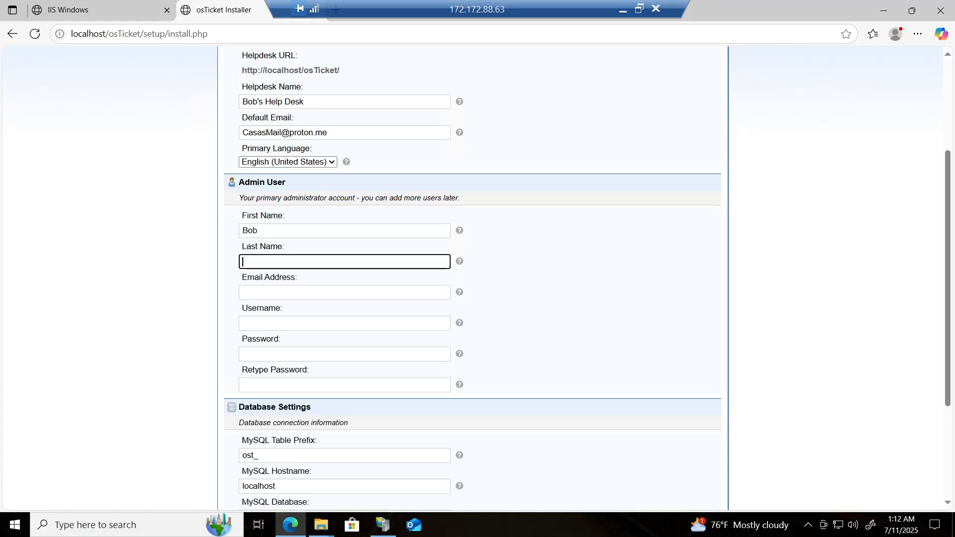
type("Smith")
left_click(279, 293)
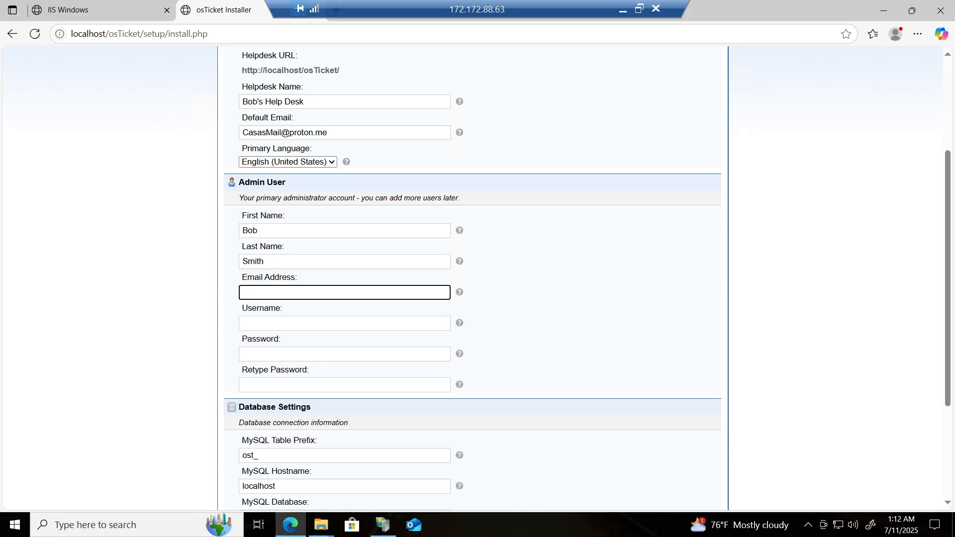
scroll(478, 279, "down", 1)
Step: Set the admin username to adminuser and type the admin account password
left_click(279, 307)
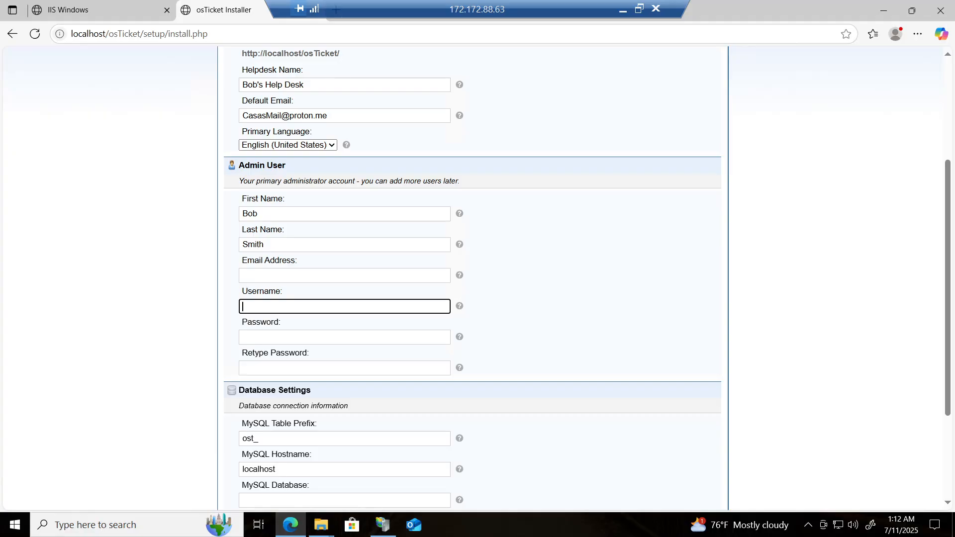
type("adminuser")
key("Tab")
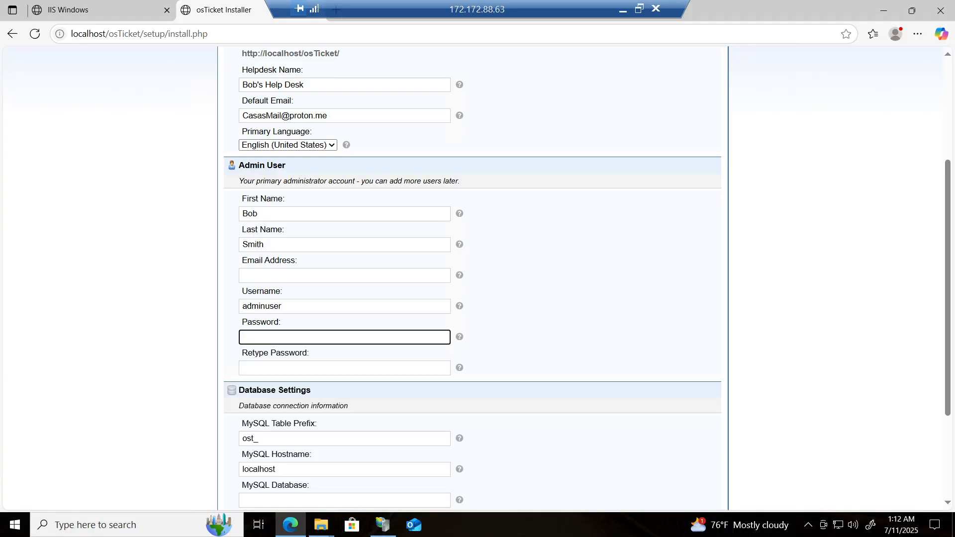
type("Password1")
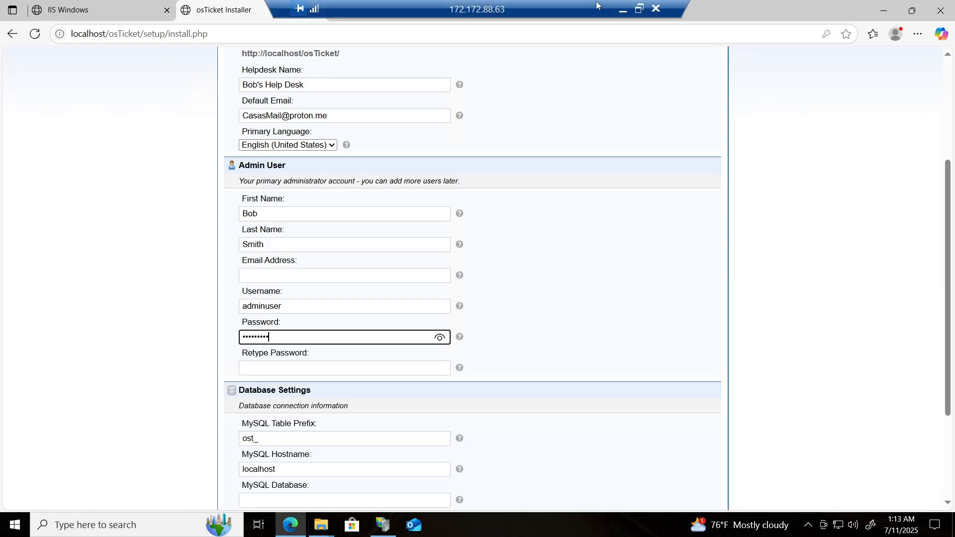
Step: Switch to Notepad on the local machine and record the osTicket admin username and password, then return to the VM
left_click(623, 10)
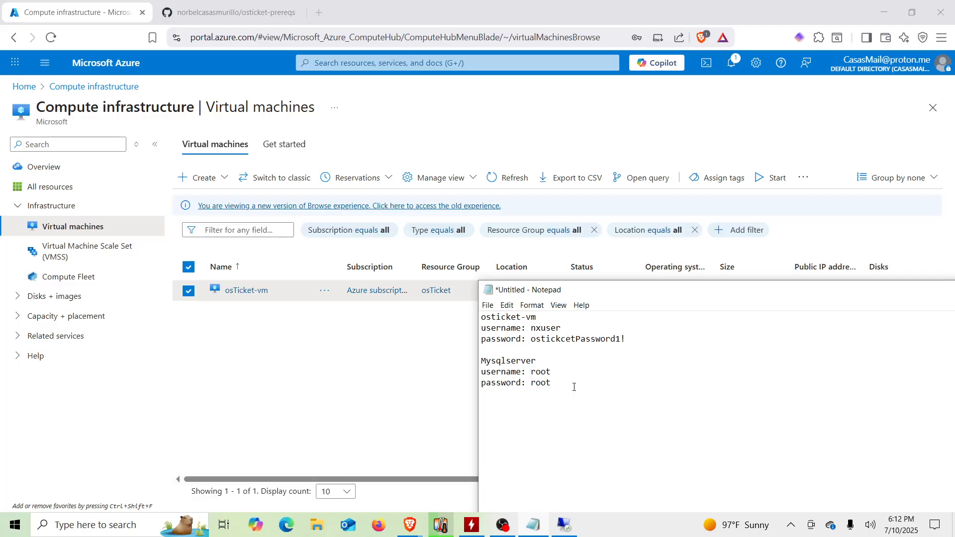
key("Return")
key("Return")
type("osTicke")
type("t ")
type("username")
type(": admin")
type(" user")
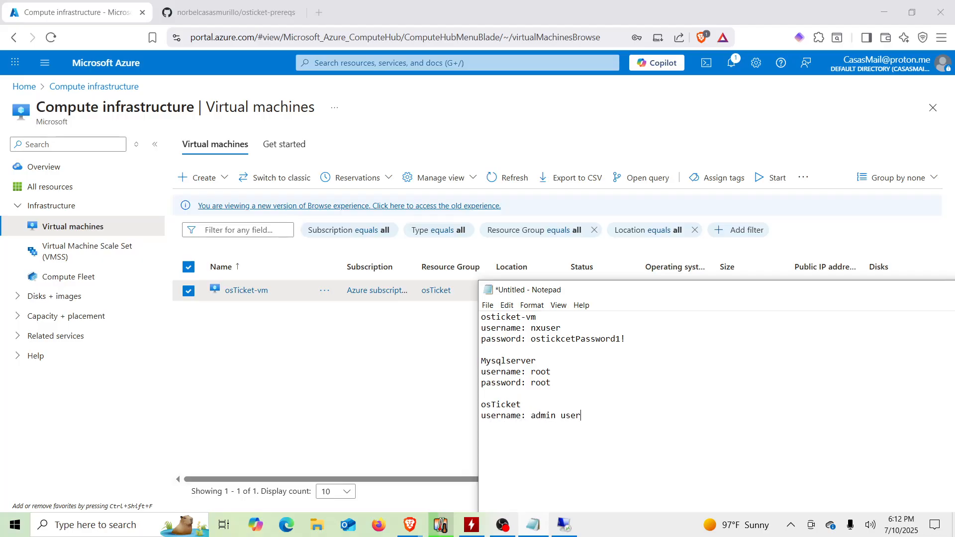
key("Return")
type("password: Password1")
left_click(567, 525)
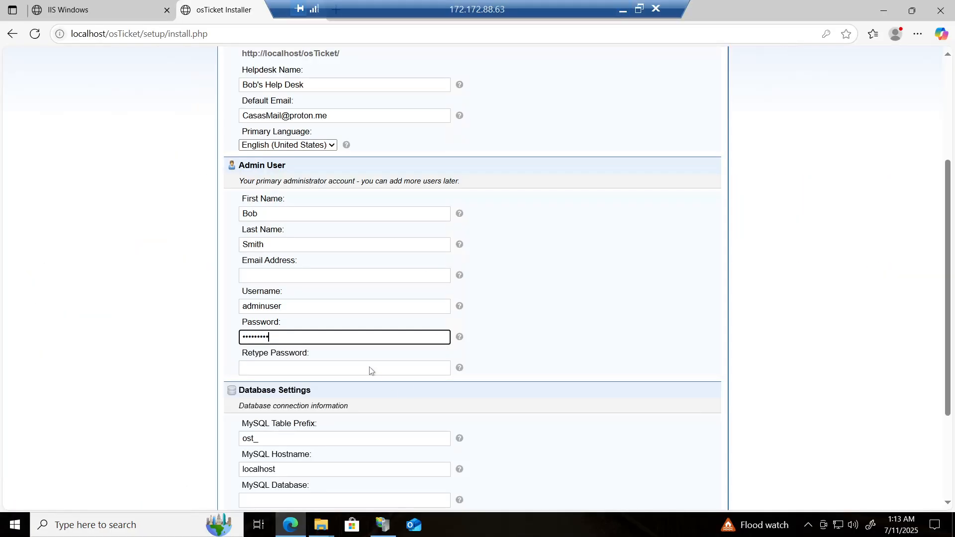
Step: Re-enter the admin password and fill in the retype password confirmation field
key("BackSpace")
key("BackSpace")
key("BackSpace")
key("BackSpace")
key("BackSpace")
key("BackSpace")
key("BackSpace")
key("BackSpace")
key("BackSpace")
type("•••••••••")
key("Tab")
type("••••••")
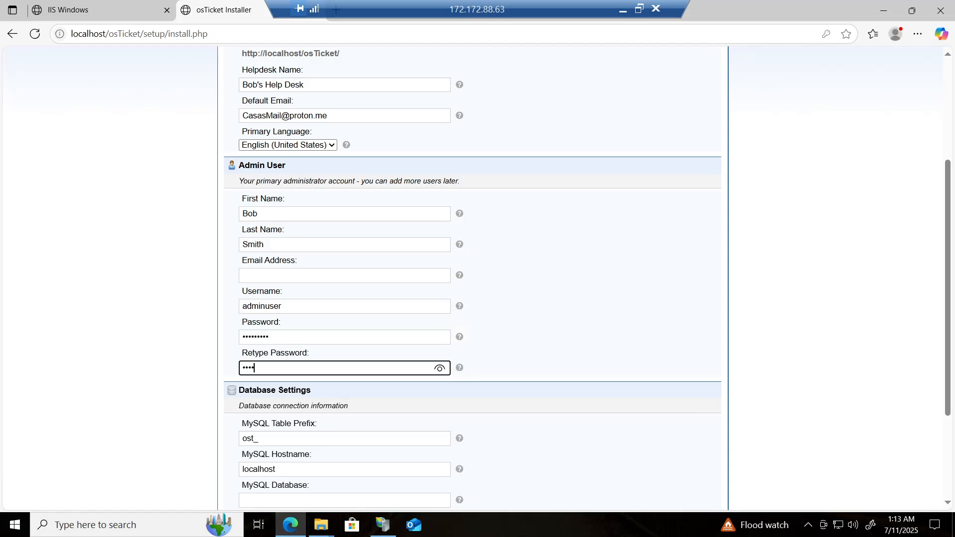
type("•••")
Step: Fill in the admin user's personal e-mail address, different from the default e-mail
left_click(244, 275)
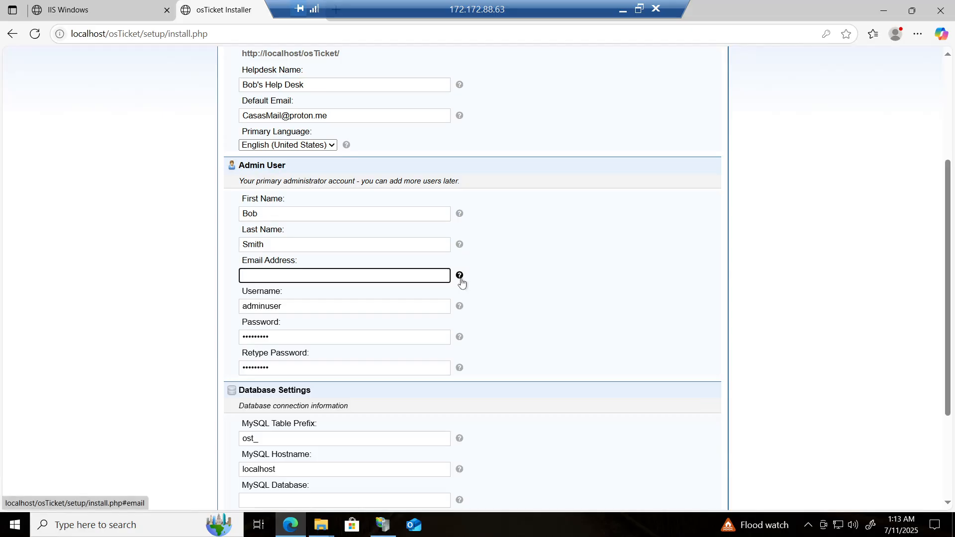
mouse_move(462, 282)
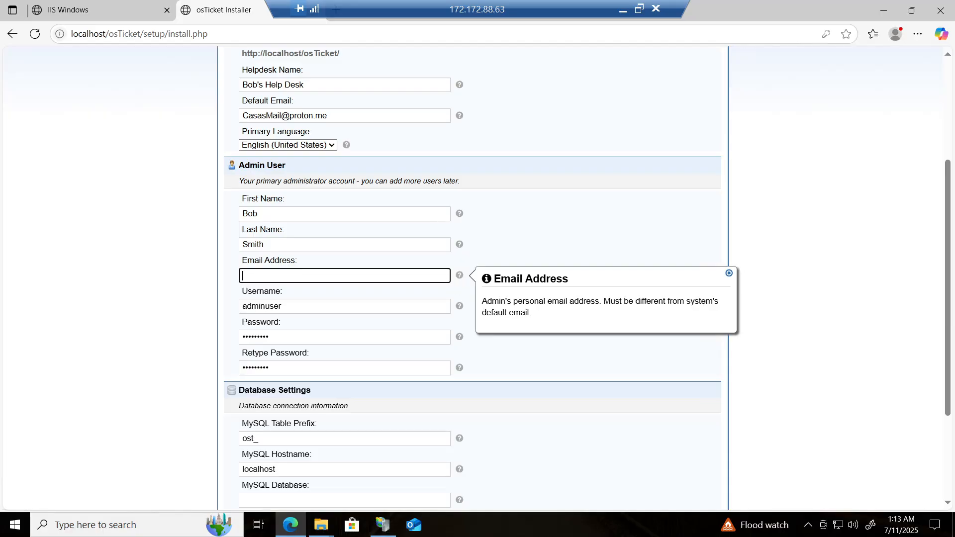
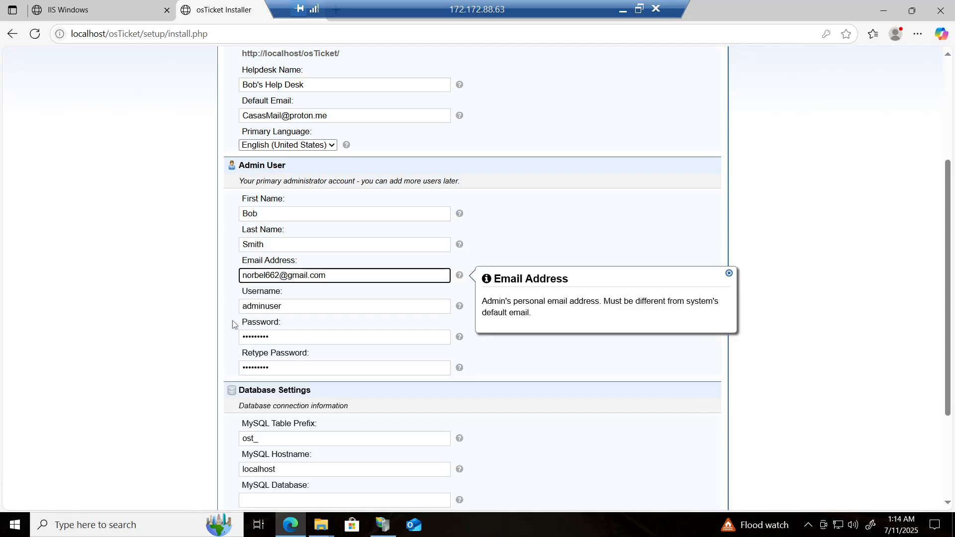
left_click(201, 323)
scroll(200, 324, "down", 3)
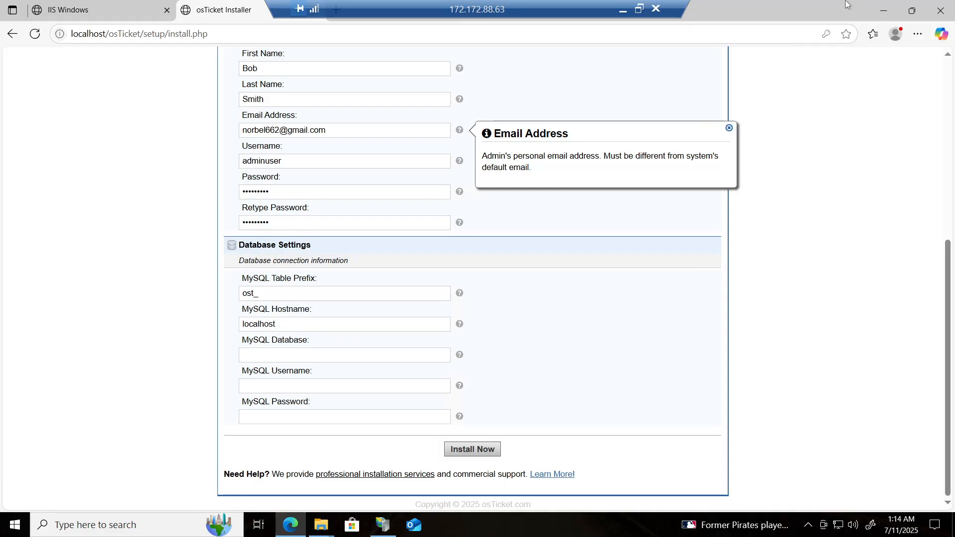
Step: Minimize the open windows and launch the HeidiSQL_12.3.0.6589_Setup installer from osTicket-Installation-Files
left_click(884, 10)
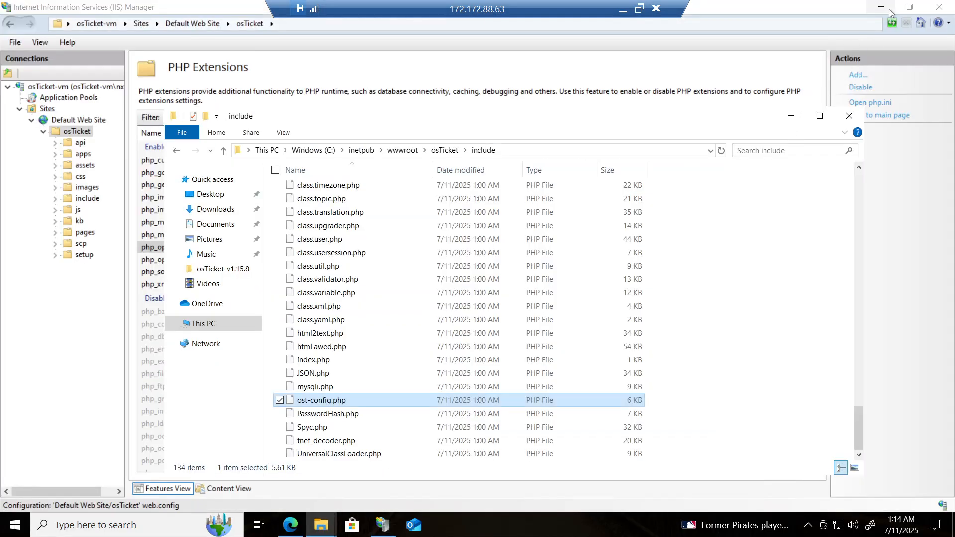
left_click(881, 8)
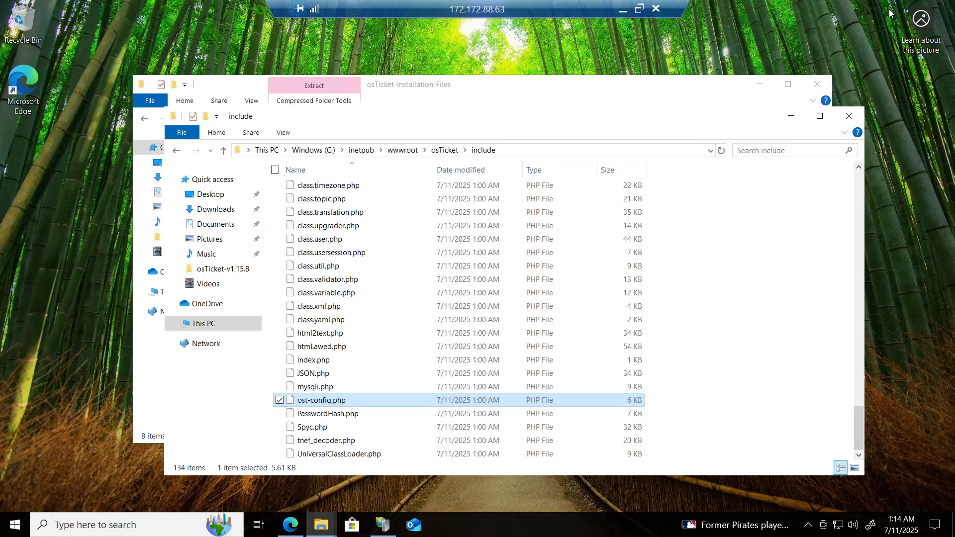
left_click(848, 119)
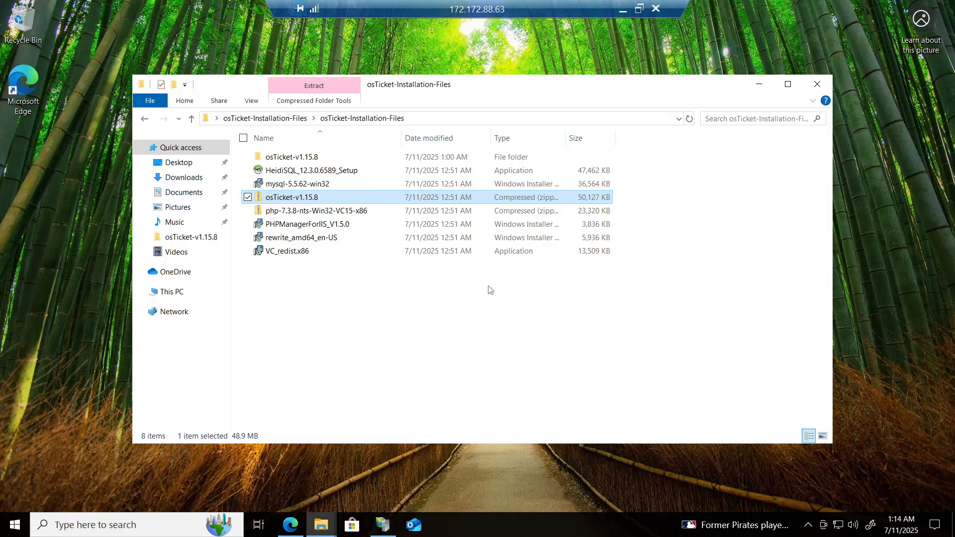
left_click(419, 324)
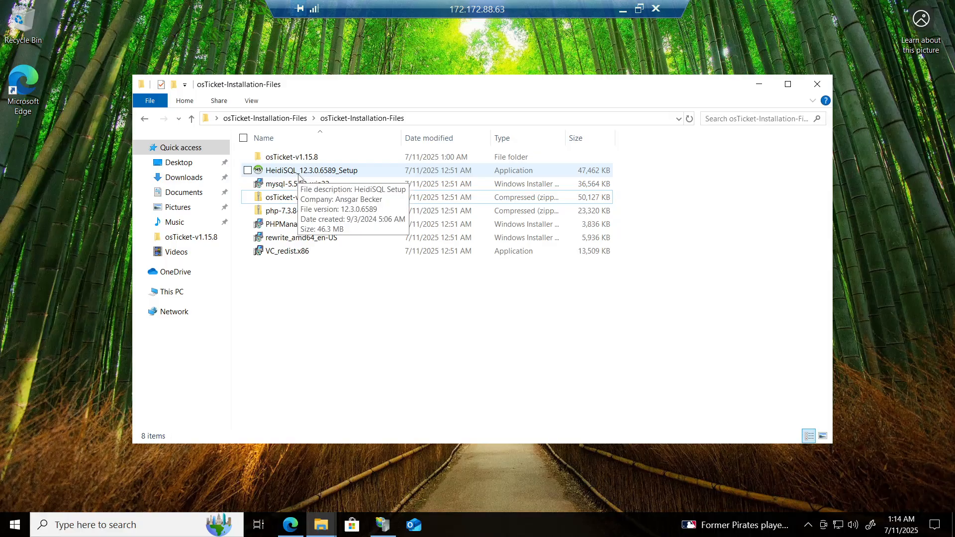
double_click(299, 175)
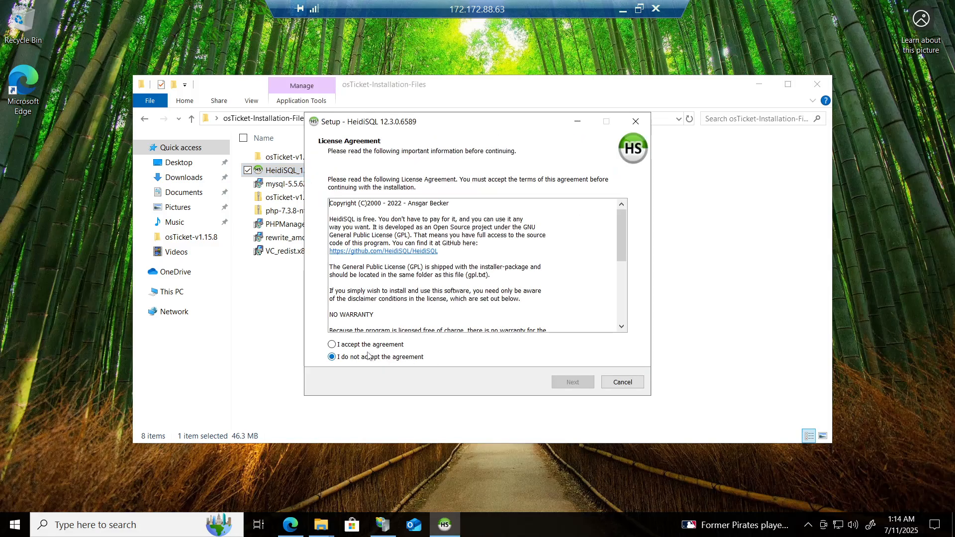
Step: Accept the HeidiSQL license and complete the setup wizard with the default folder and options, launching HeidiSQL at the end
left_click(332, 344)
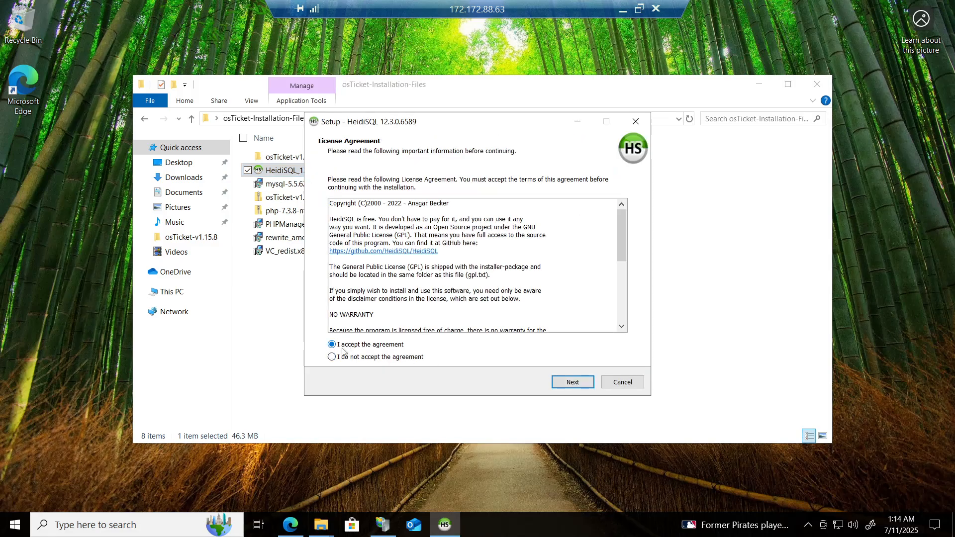
left_click(573, 383)
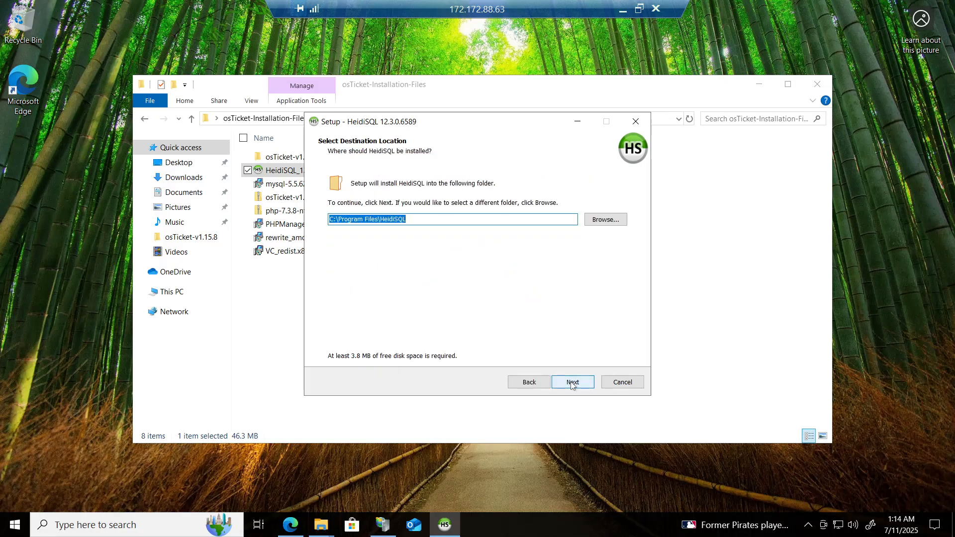
left_click(573, 383)
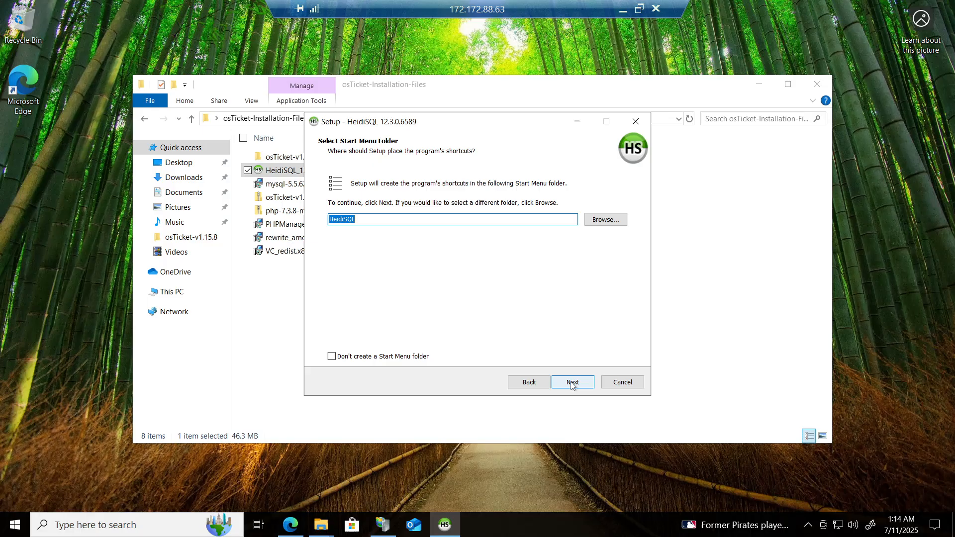
left_click(572, 383)
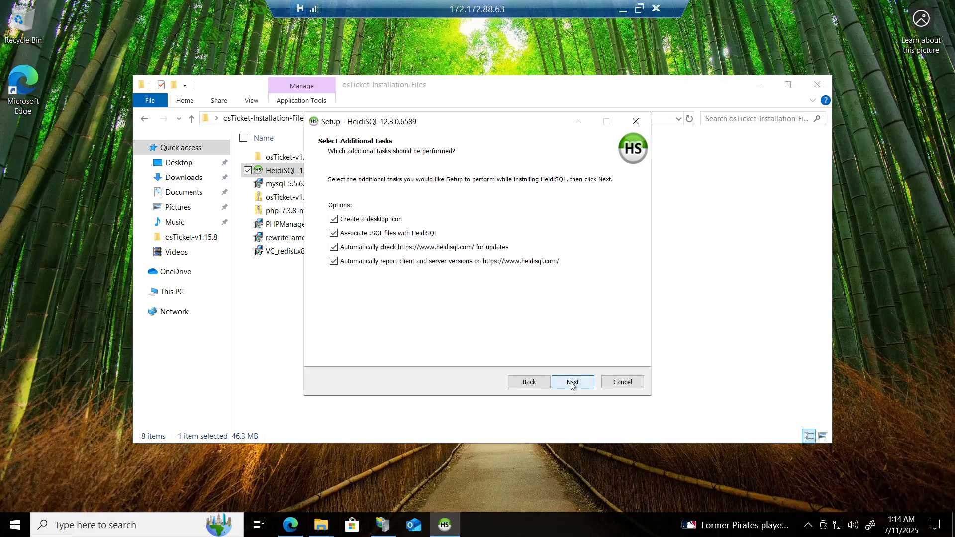
left_click(572, 383)
left_click(572, 383)
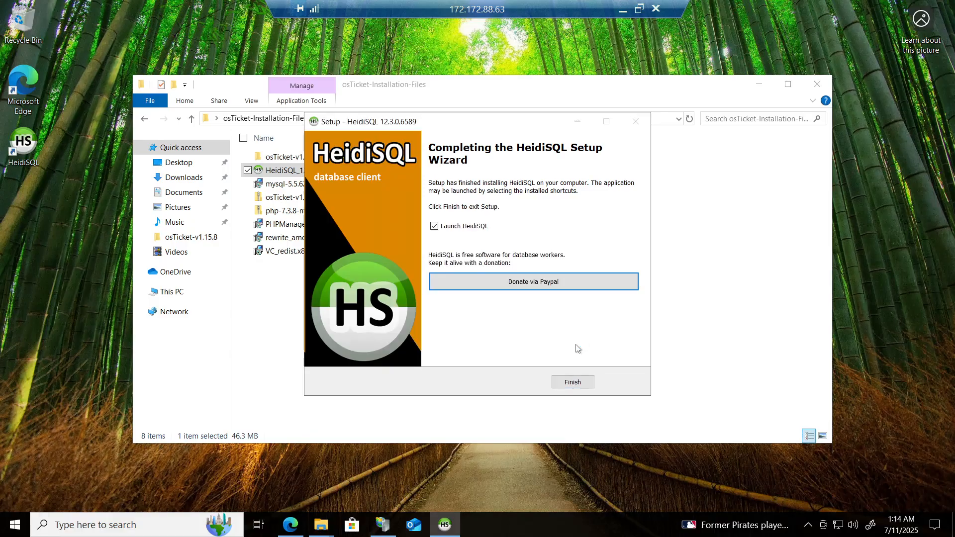
left_click(574, 383)
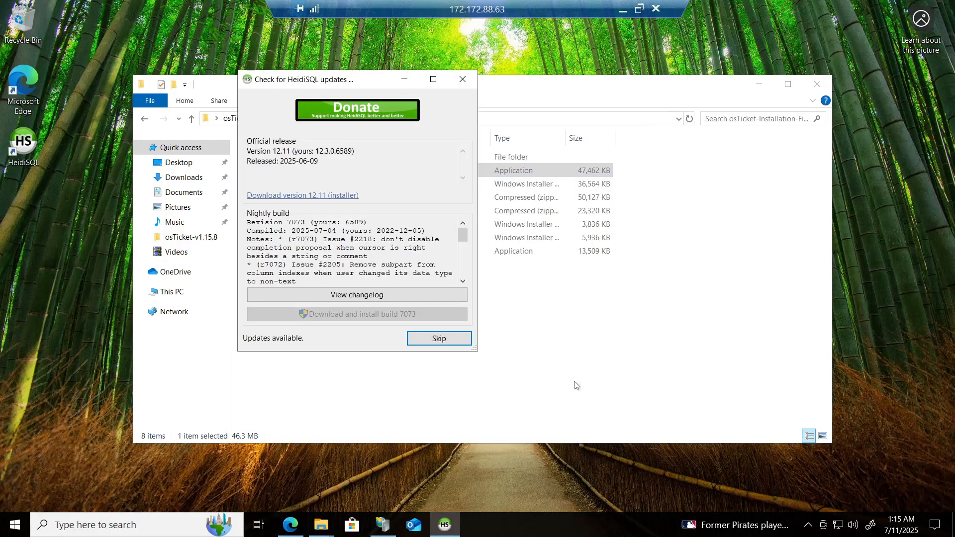
Step: Skip the update check, create a new session and connect to the local server as root with its password
left_click(440, 343)
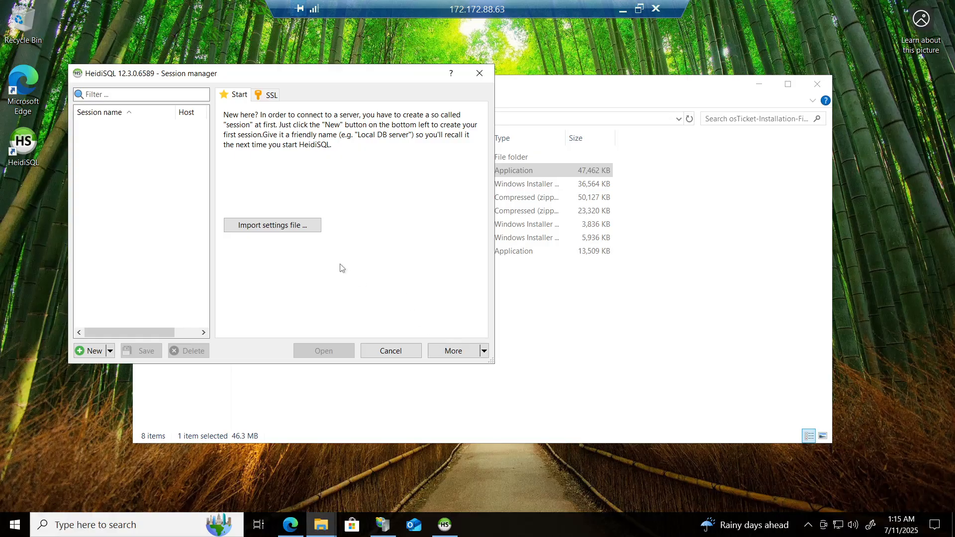
left_click(90, 352)
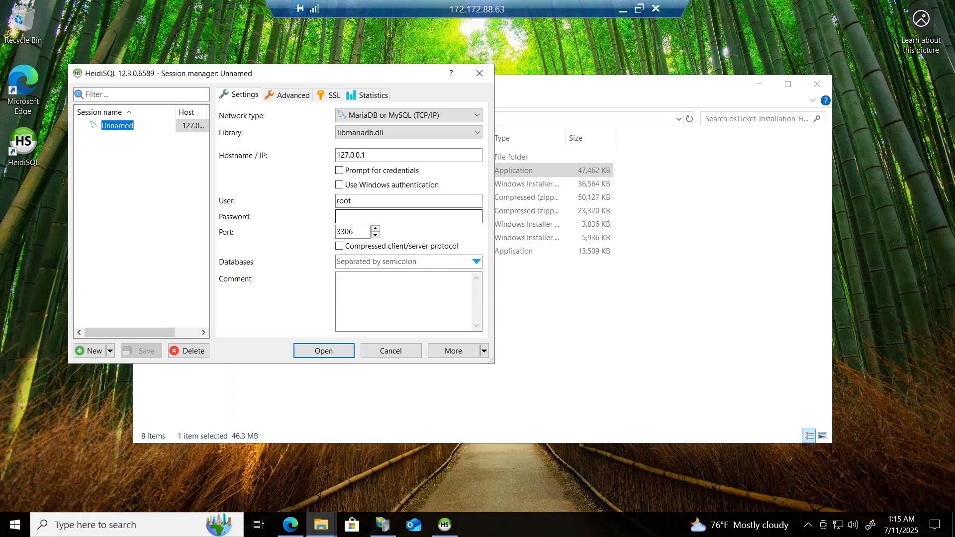
key("Return")
left_click(409, 216)
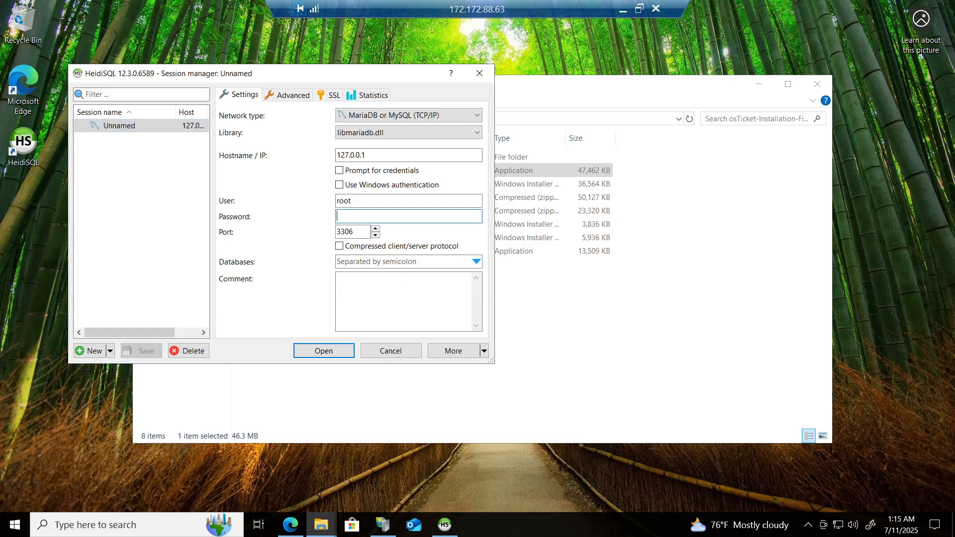
type("●")
left_click(332, 352)
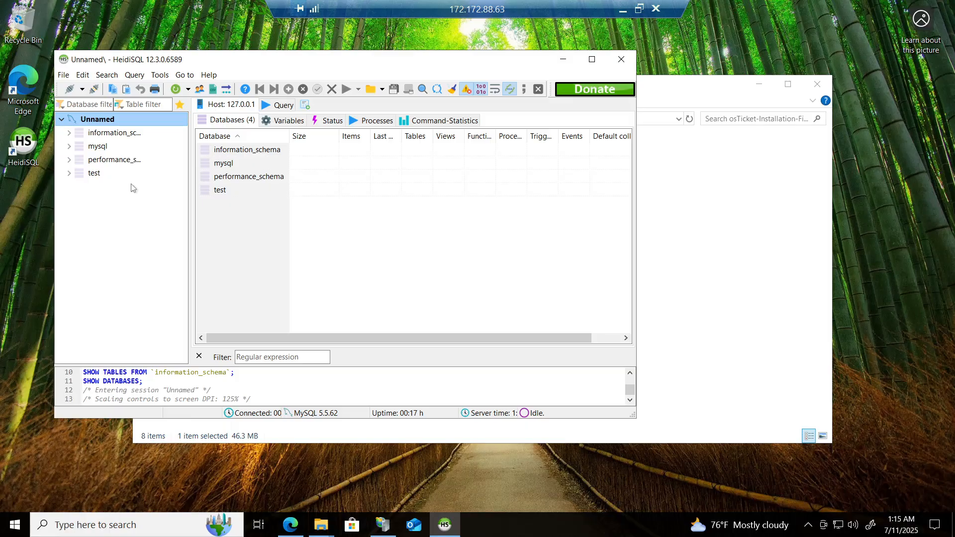
Step: Create a new database named osTicket on the connected server
right_click(116, 121)
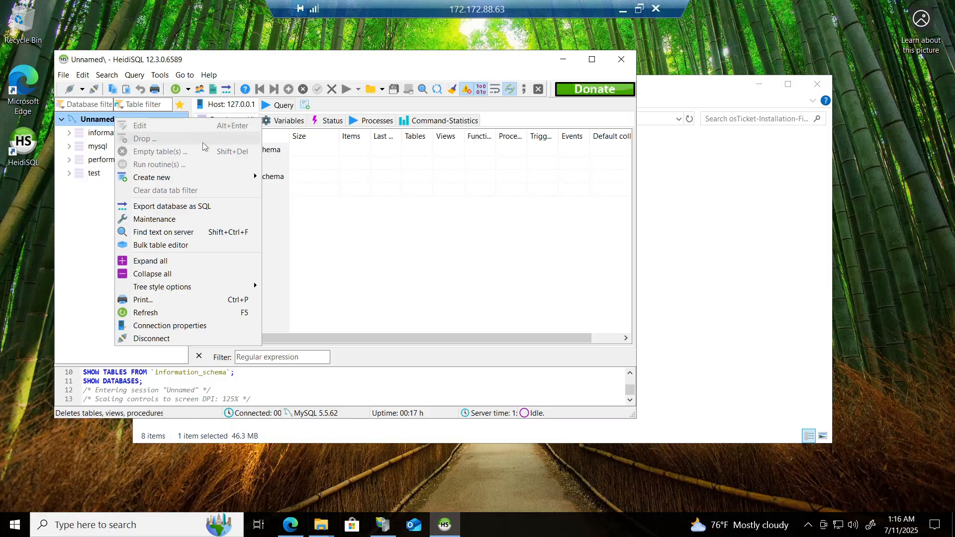
mouse_move(201, 185)
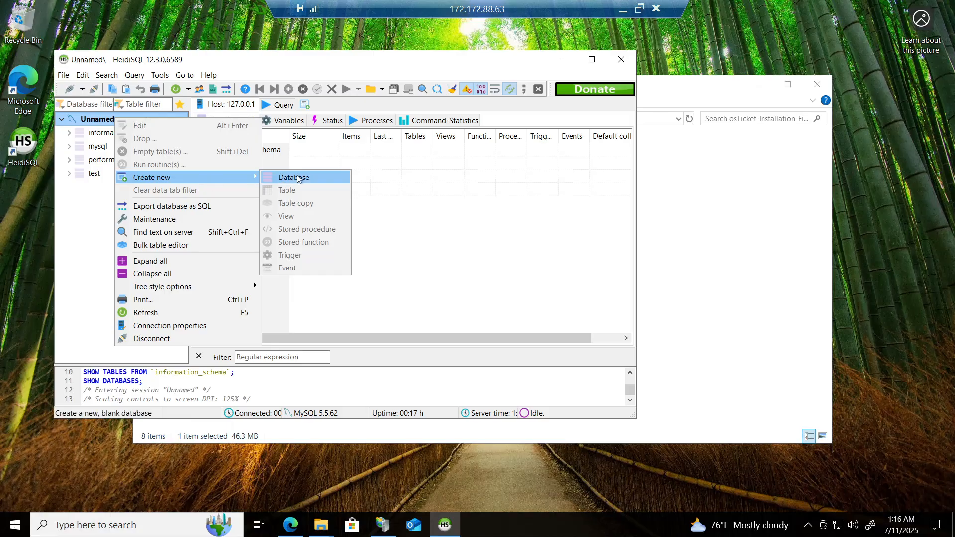
left_click(315, 179)
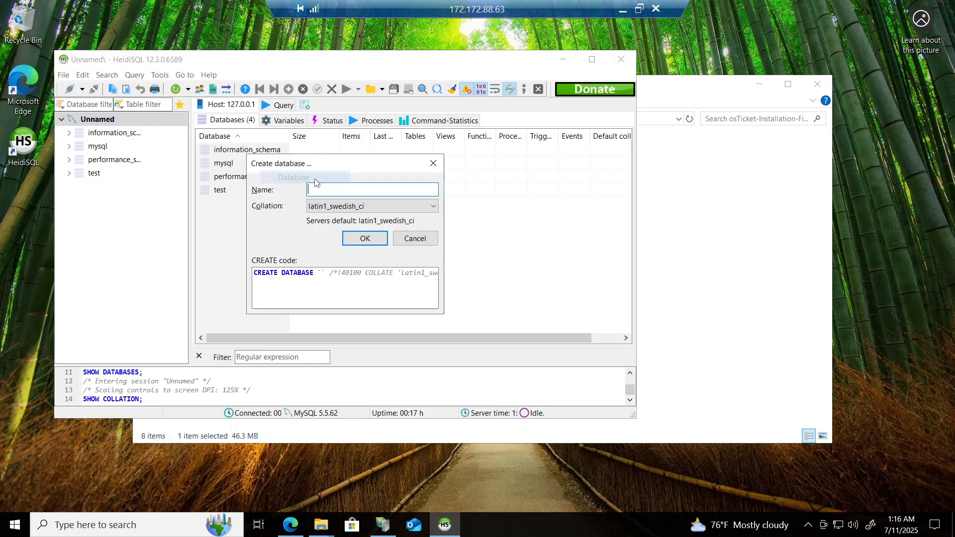
type("osa")
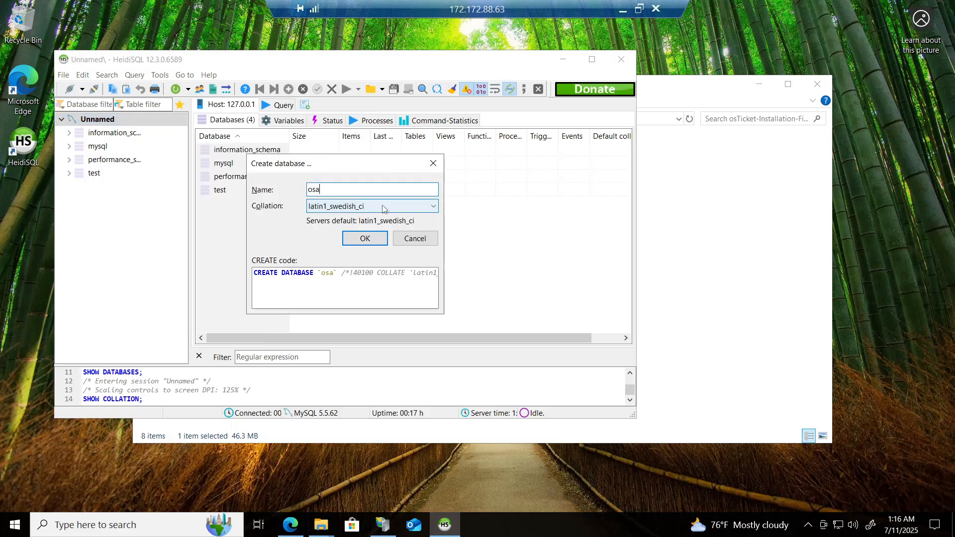
key("BackSpace")
type("Ticket")
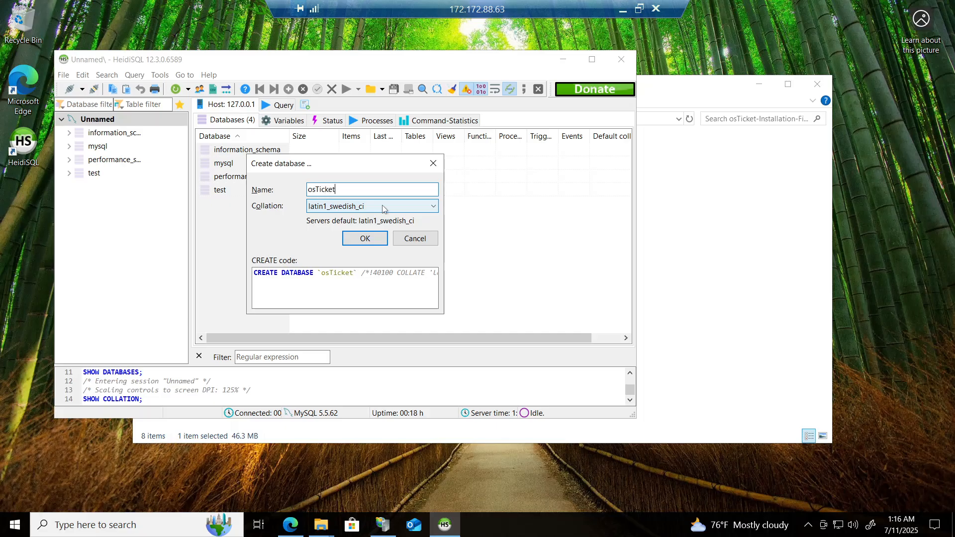
left_click(363, 240)
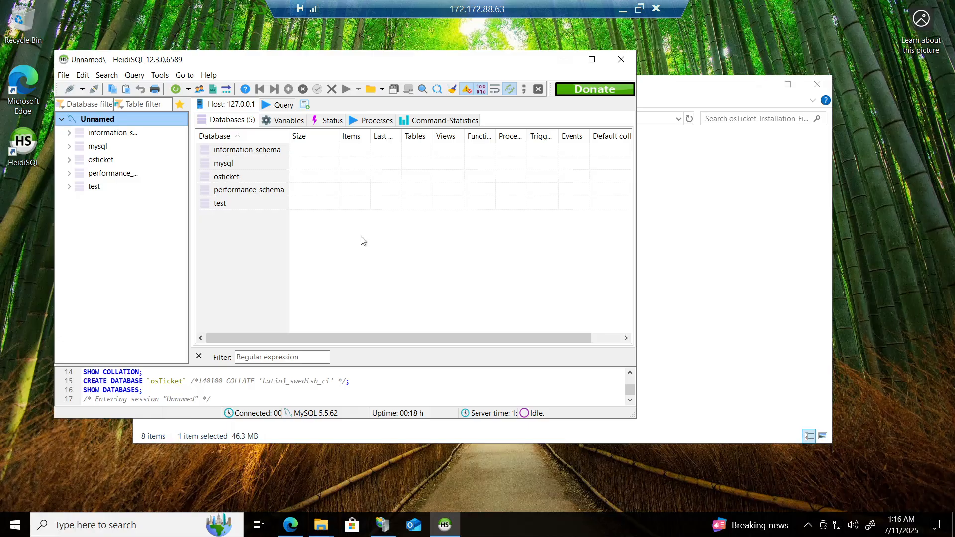
Step: Return to the osTicket installer and enter MySQL database osTicket, username root and the MySQL password
left_click(297, 533)
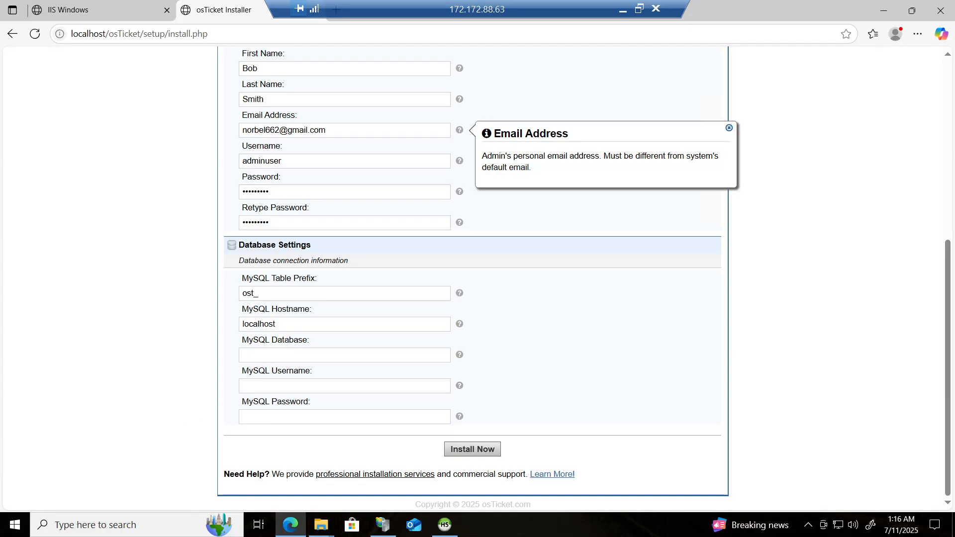
left_click(318, 356)
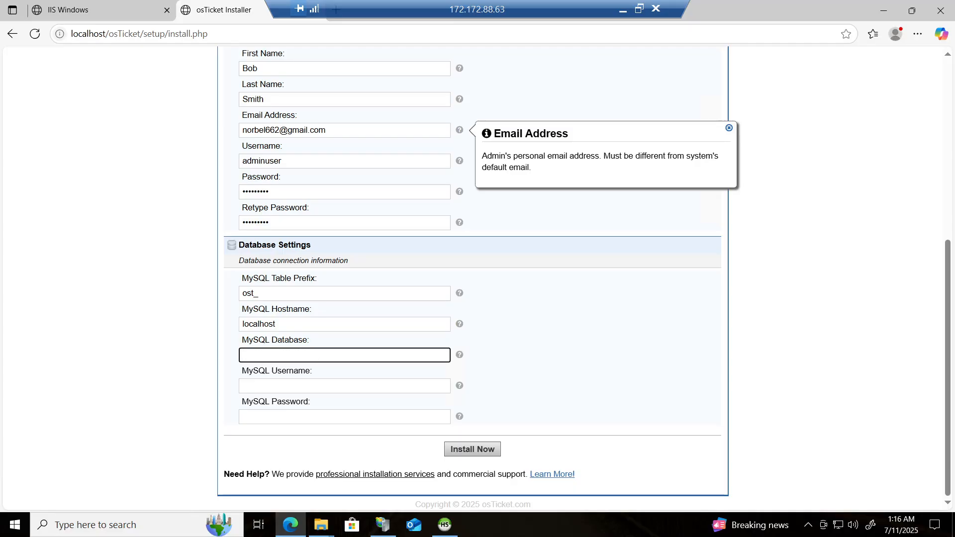
type("osTicket")
key("Tab")
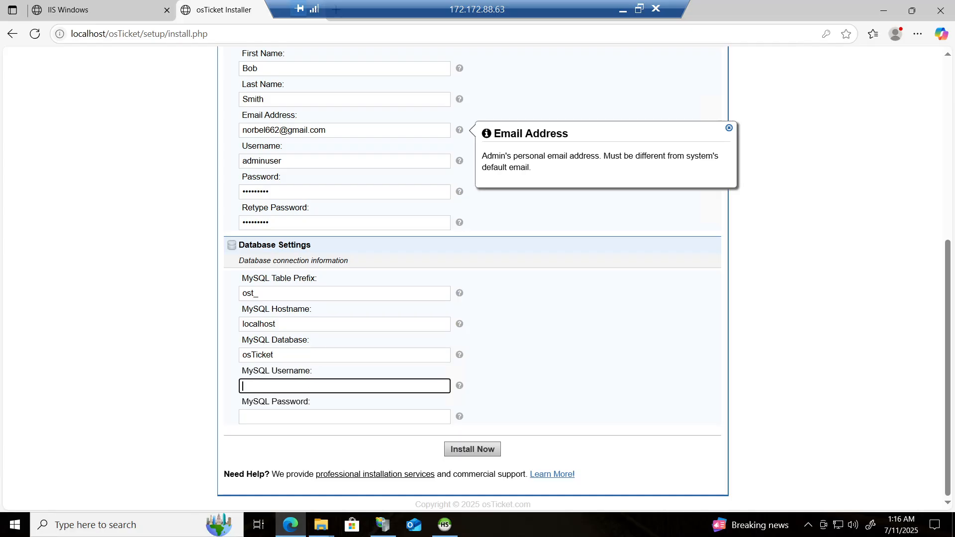
type("root")
key("Tab")
type("*")
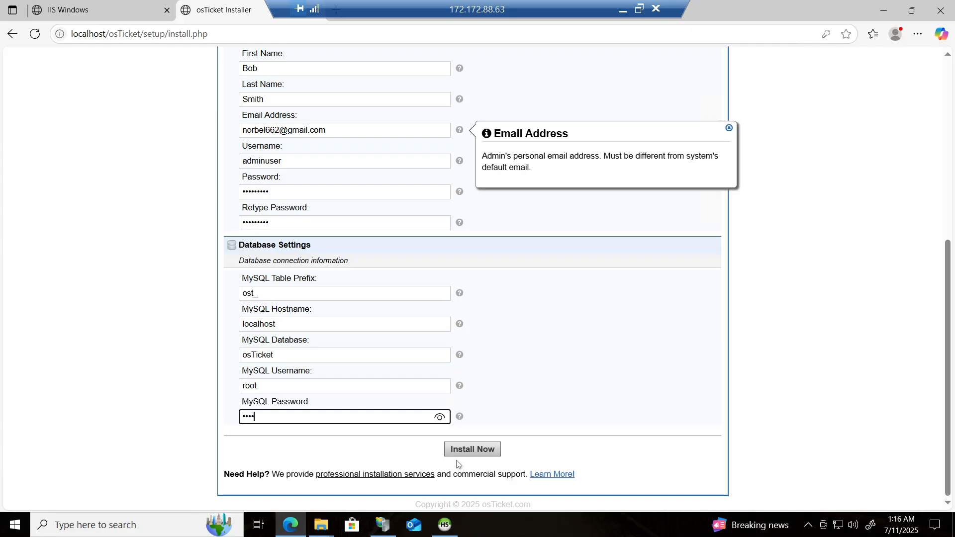
Step: Run the osTicket installation and dismiss the browser's offer to save the password
left_click(477, 453)
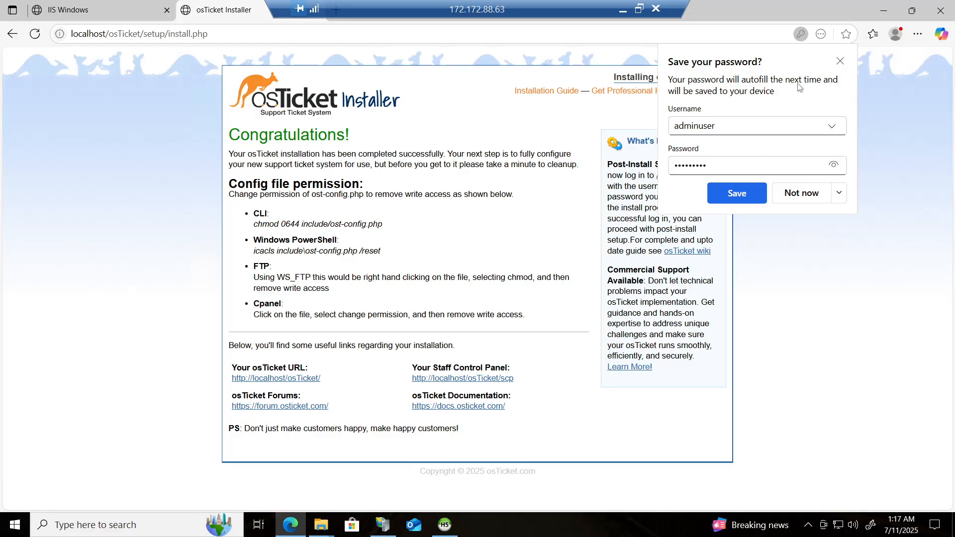
left_click(841, 61)
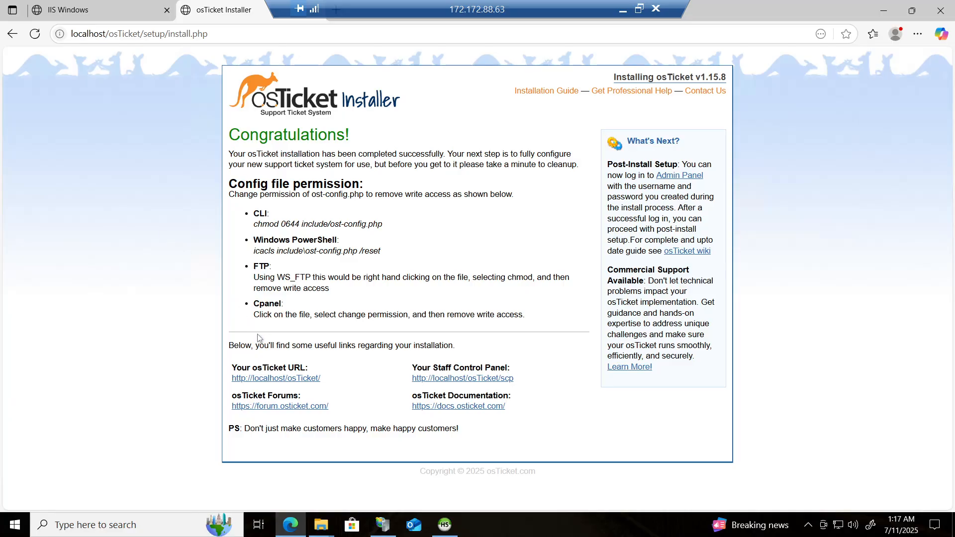
Step: Open the osTicket URL link in a new browser tab and close the IIS Windows tab
right_click(298, 384)
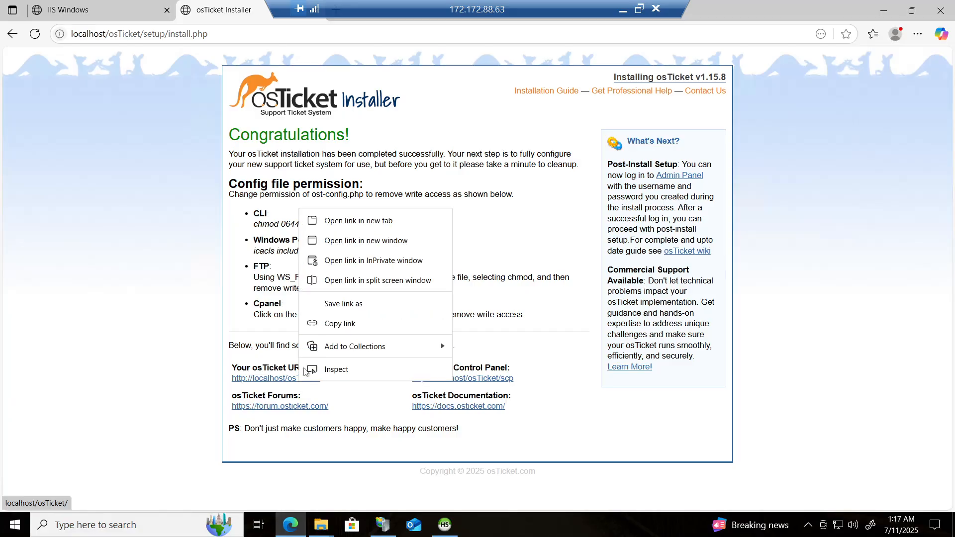
left_click(356, 222)
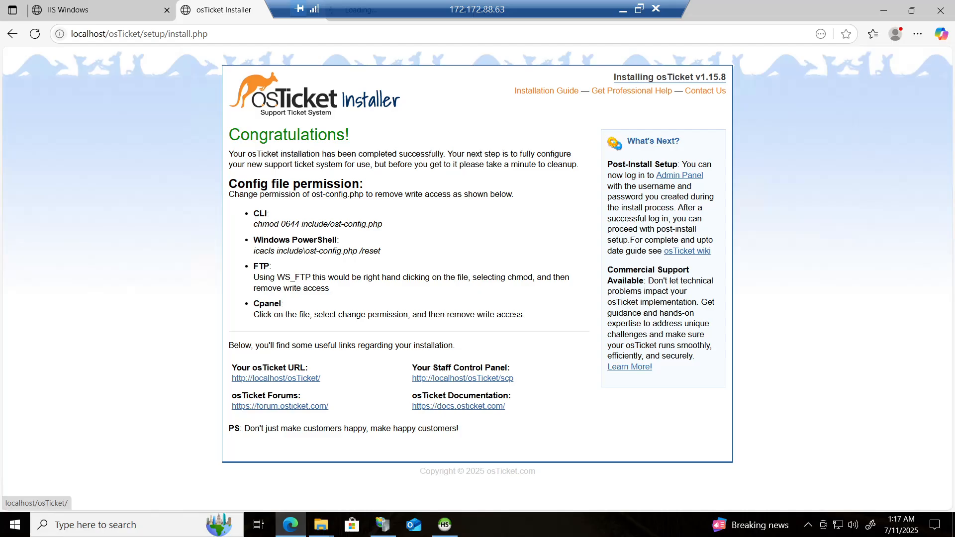
left_click_drag(369, 8, 497, 8)
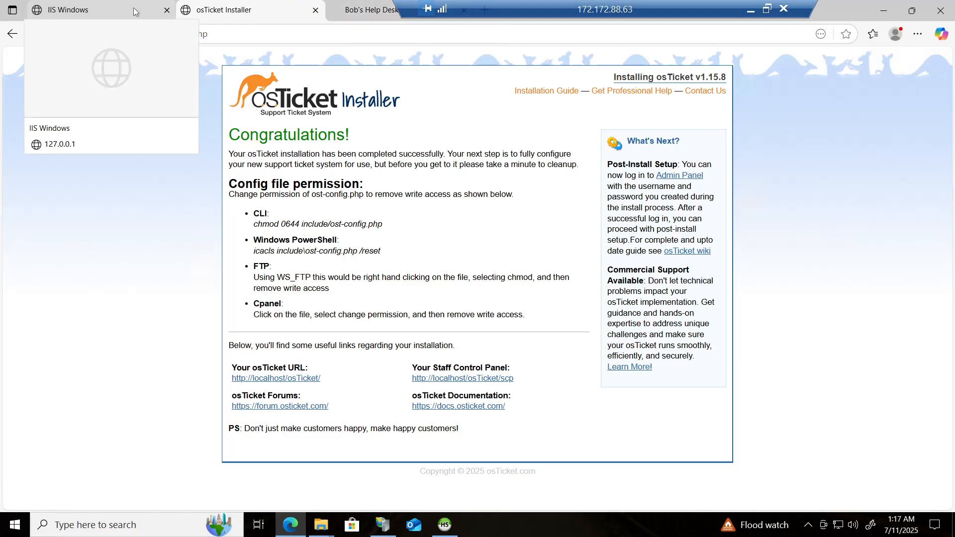
left_click(167, 10)
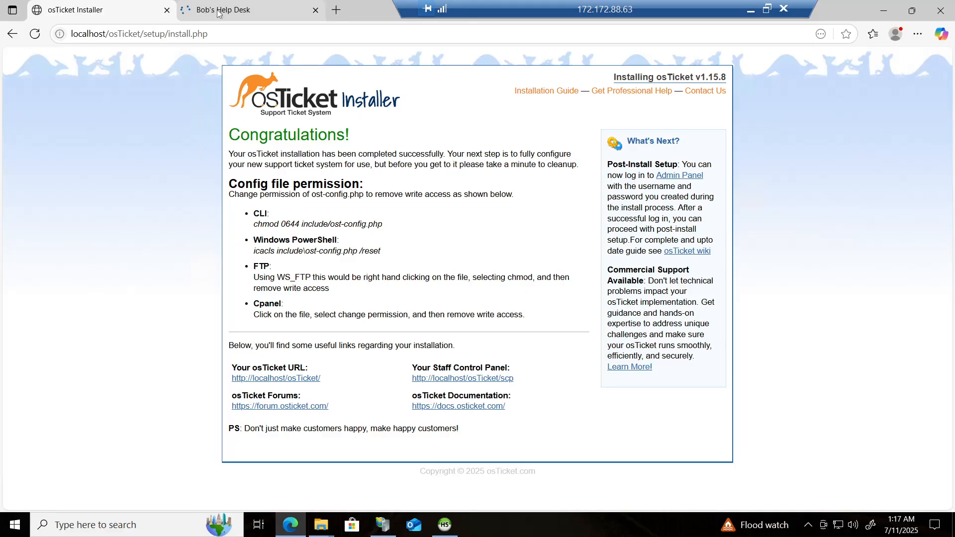
Step: View the new help desk tab, then open the Staff Control Panel link from the installer page
left_click(219, 11)
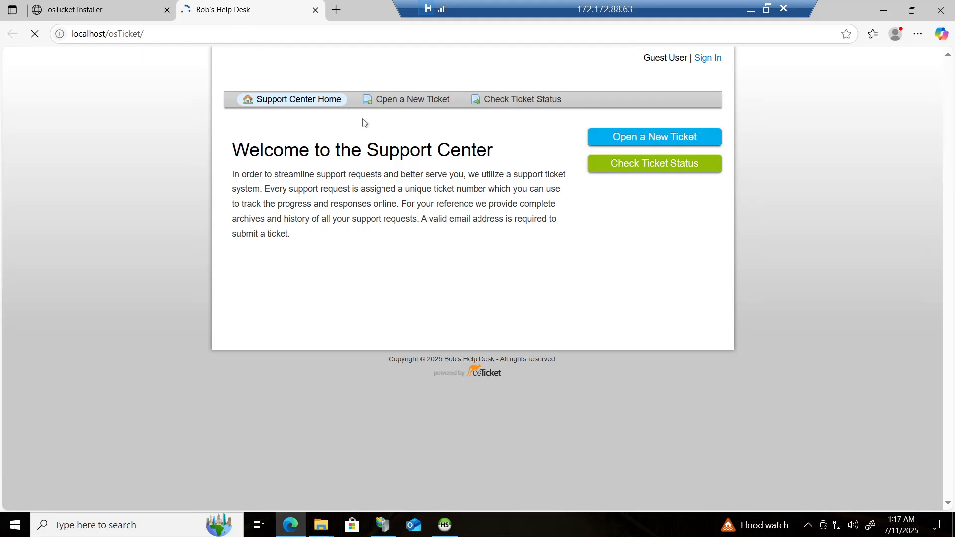
left_click(87, 5)
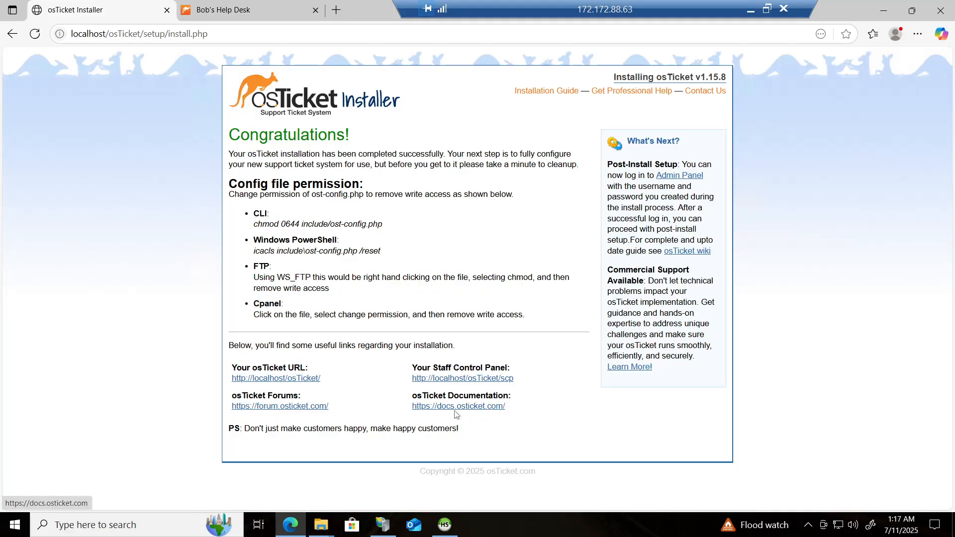
left_click(469, 383)
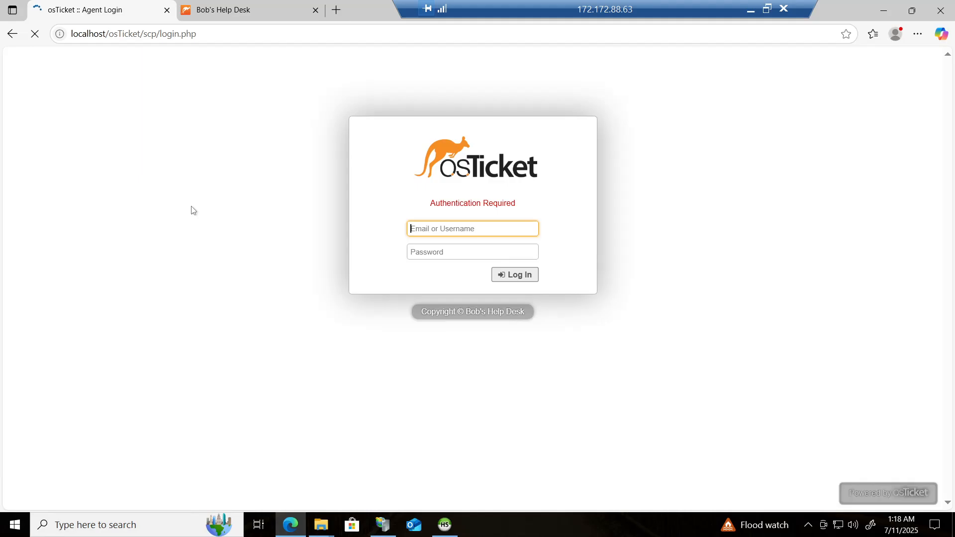
Step: Switch between the agent login tab and the help desk tab to compare both pages
left_click(223, 12)
left_click(107, 10)
left_click(236, 14)
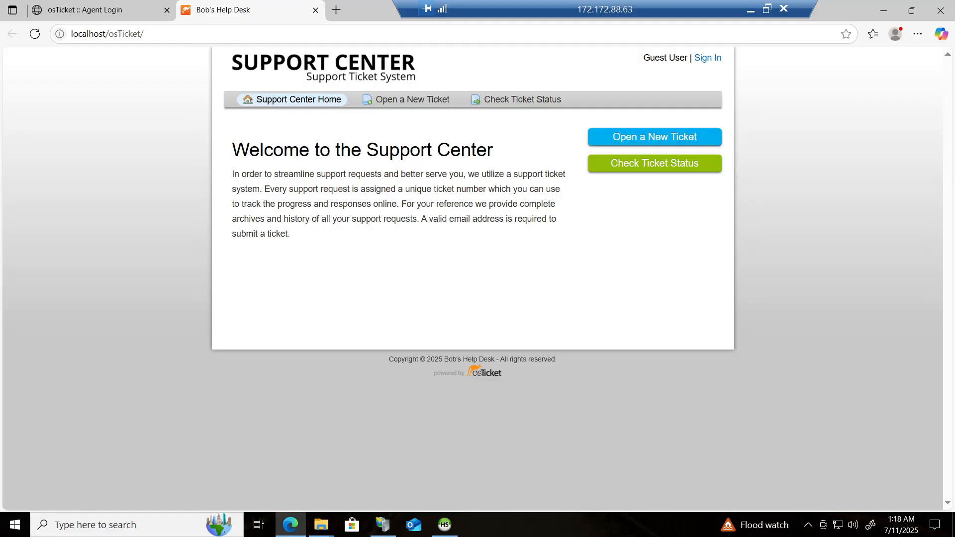
left_click(94, 9)
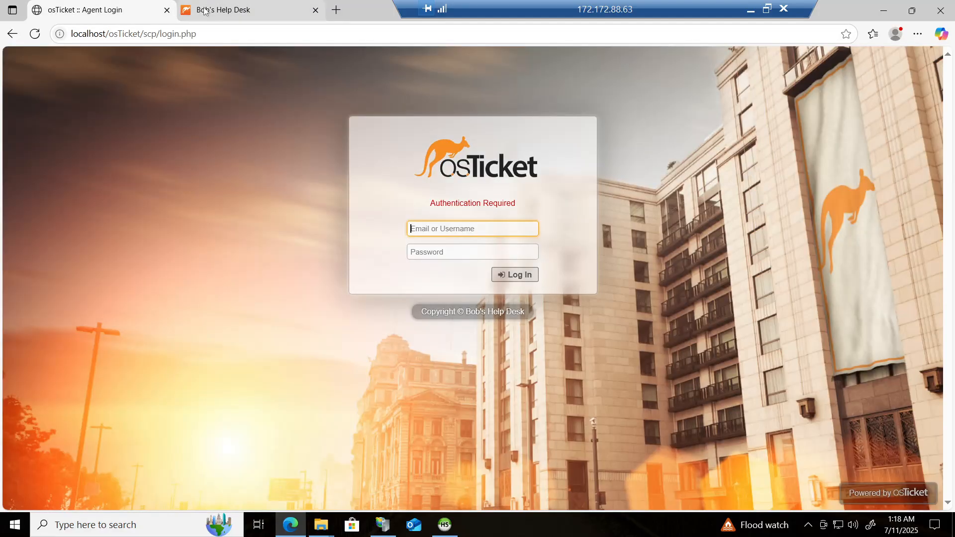
left_click(225, 11)
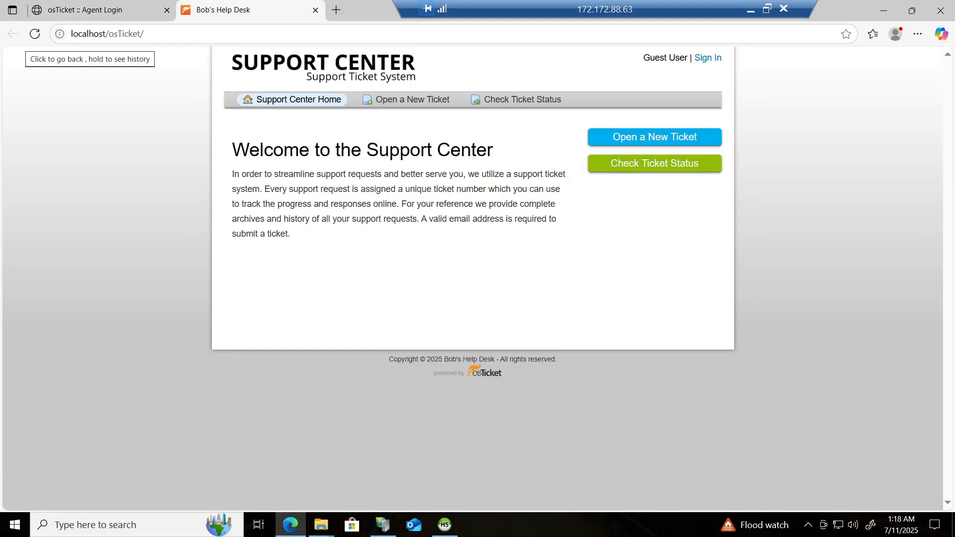